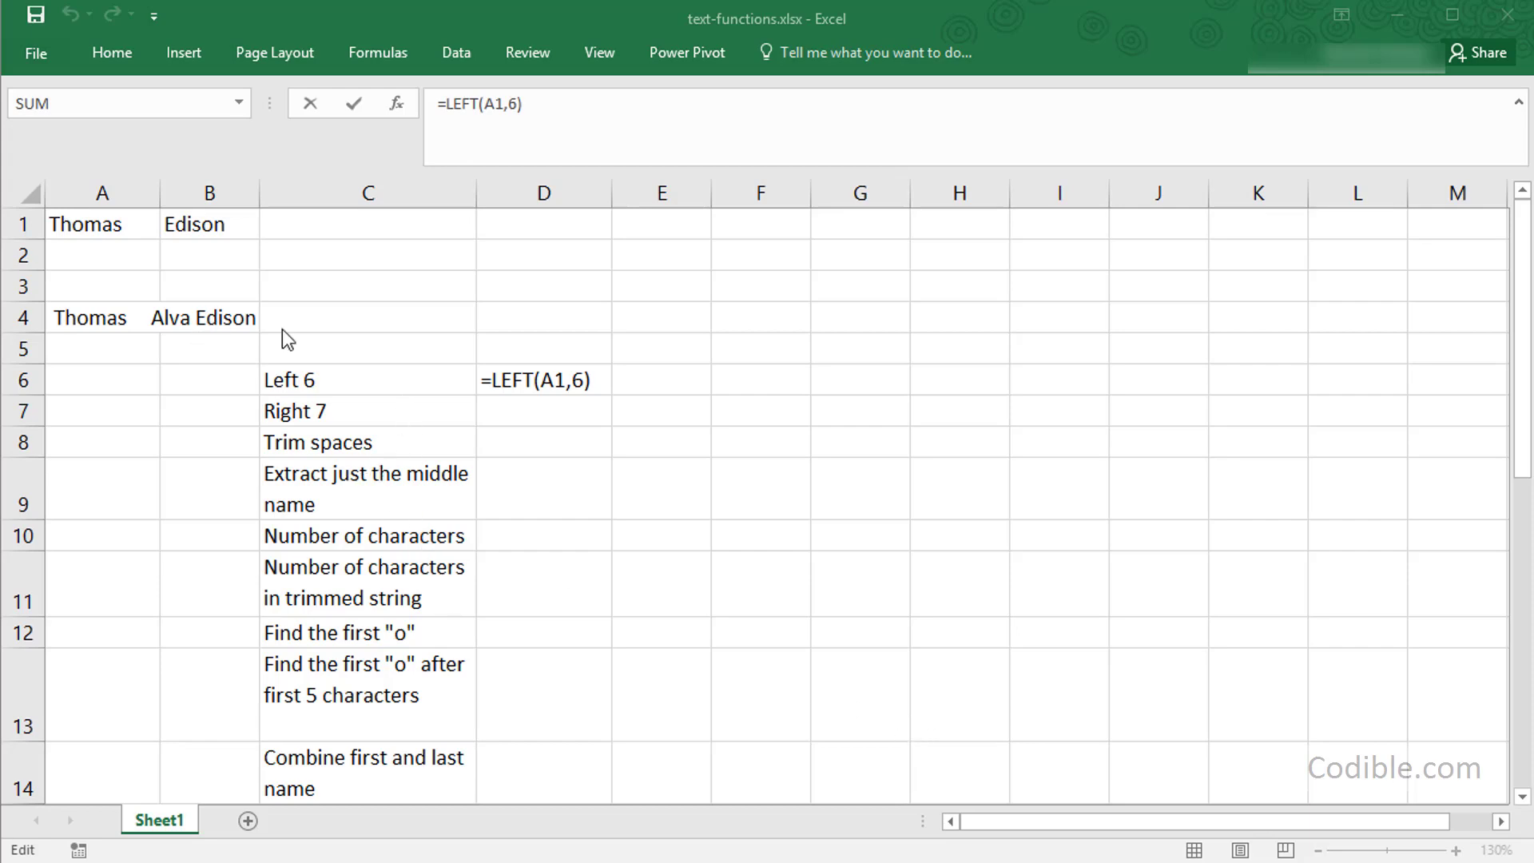
Step: Discard the unfinished draft and enter =LEFT(A4,6) in D6
{"action": "left_click", "coordinate": [557, 378]}
{"action": "key", "text": "Escape"}
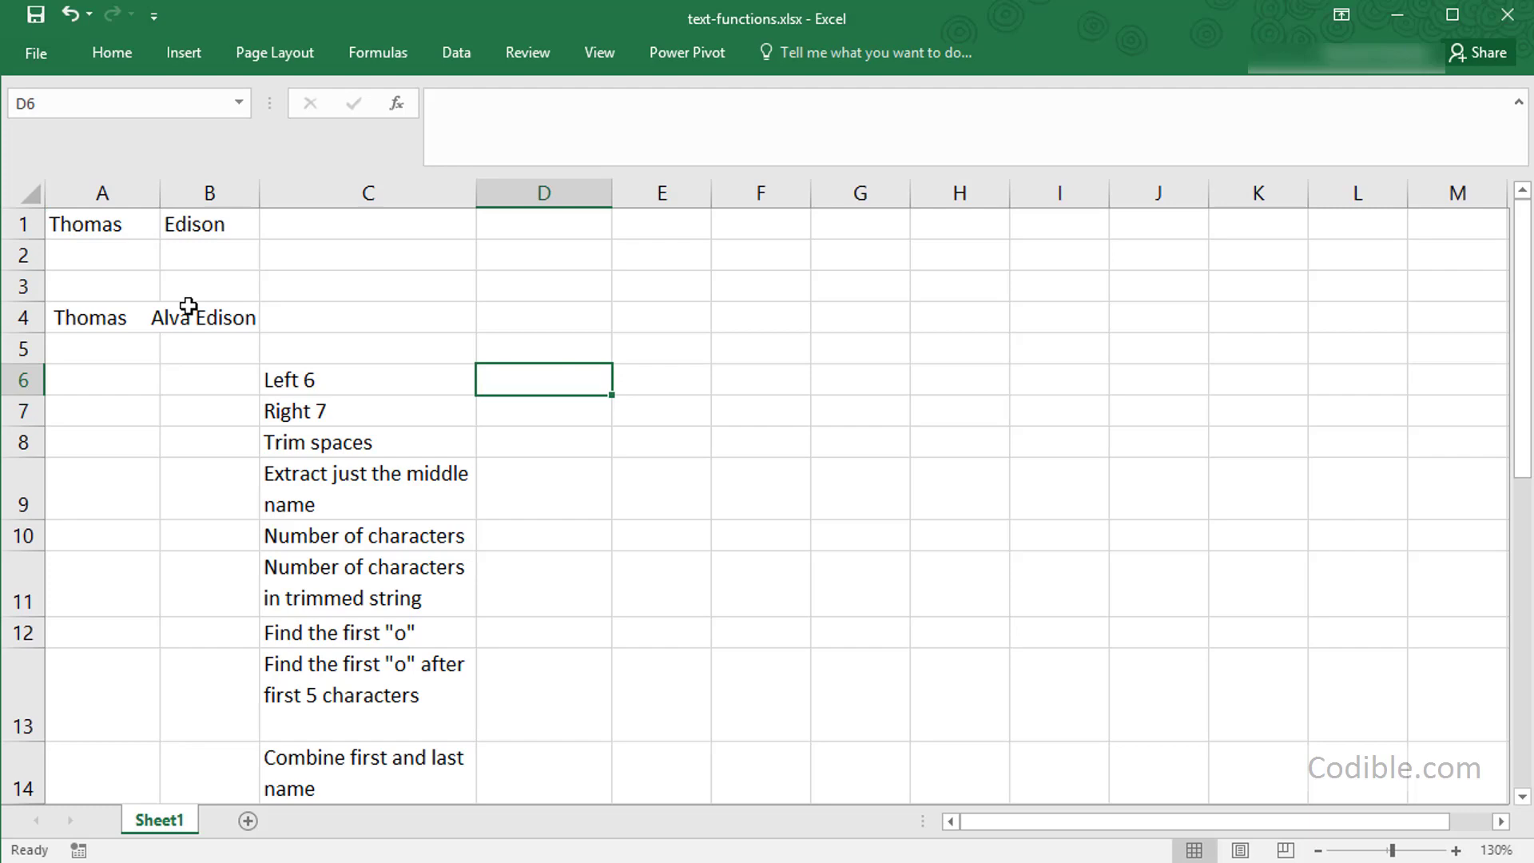
{"action": "left_click", "coordinate": [113, 319]}
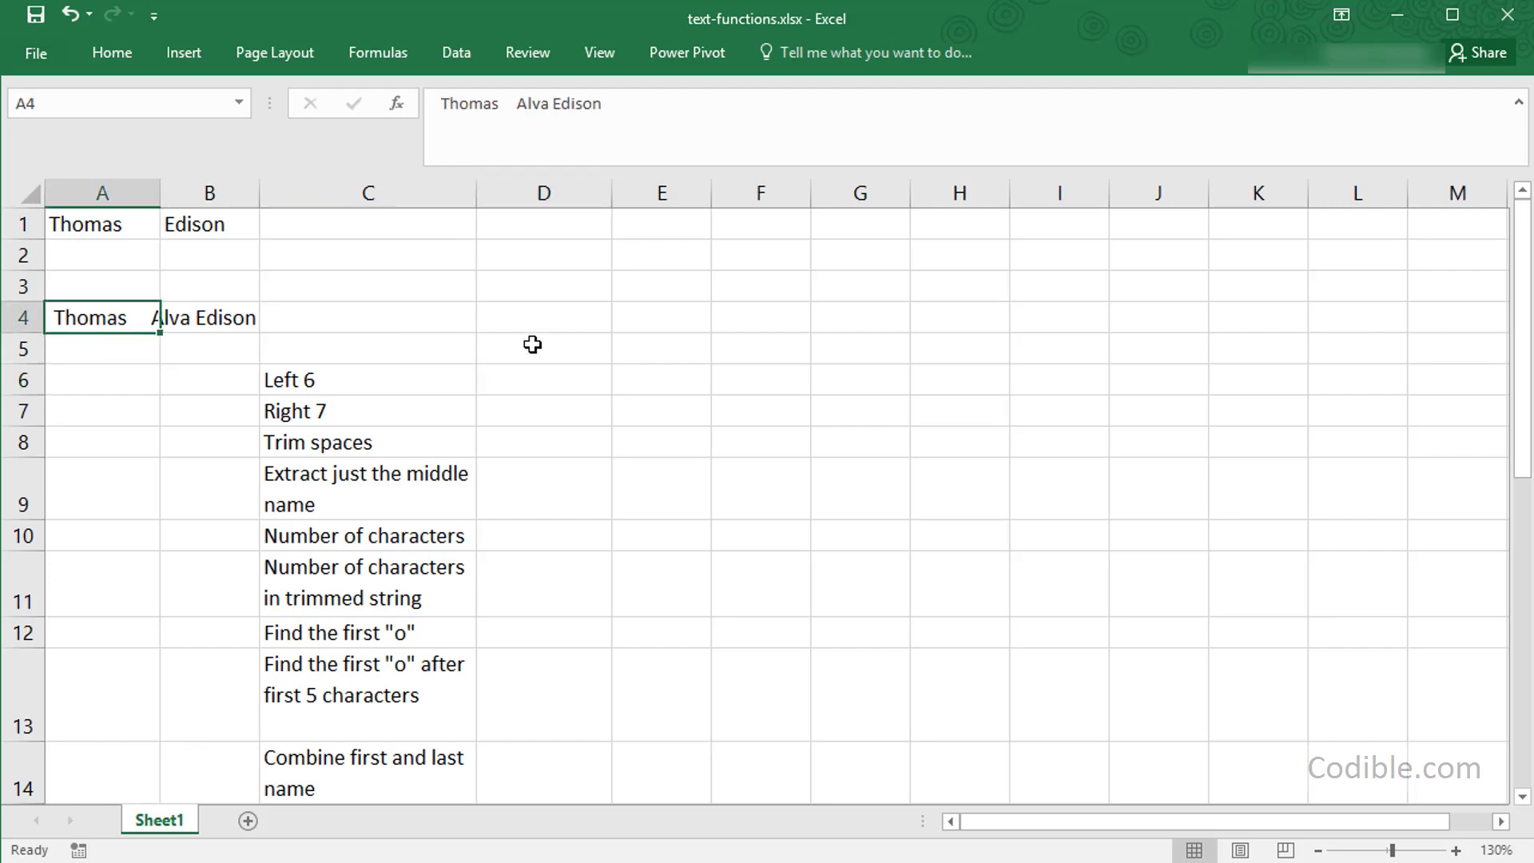
{"action": "left_click", "coordinate": [517, 379]}
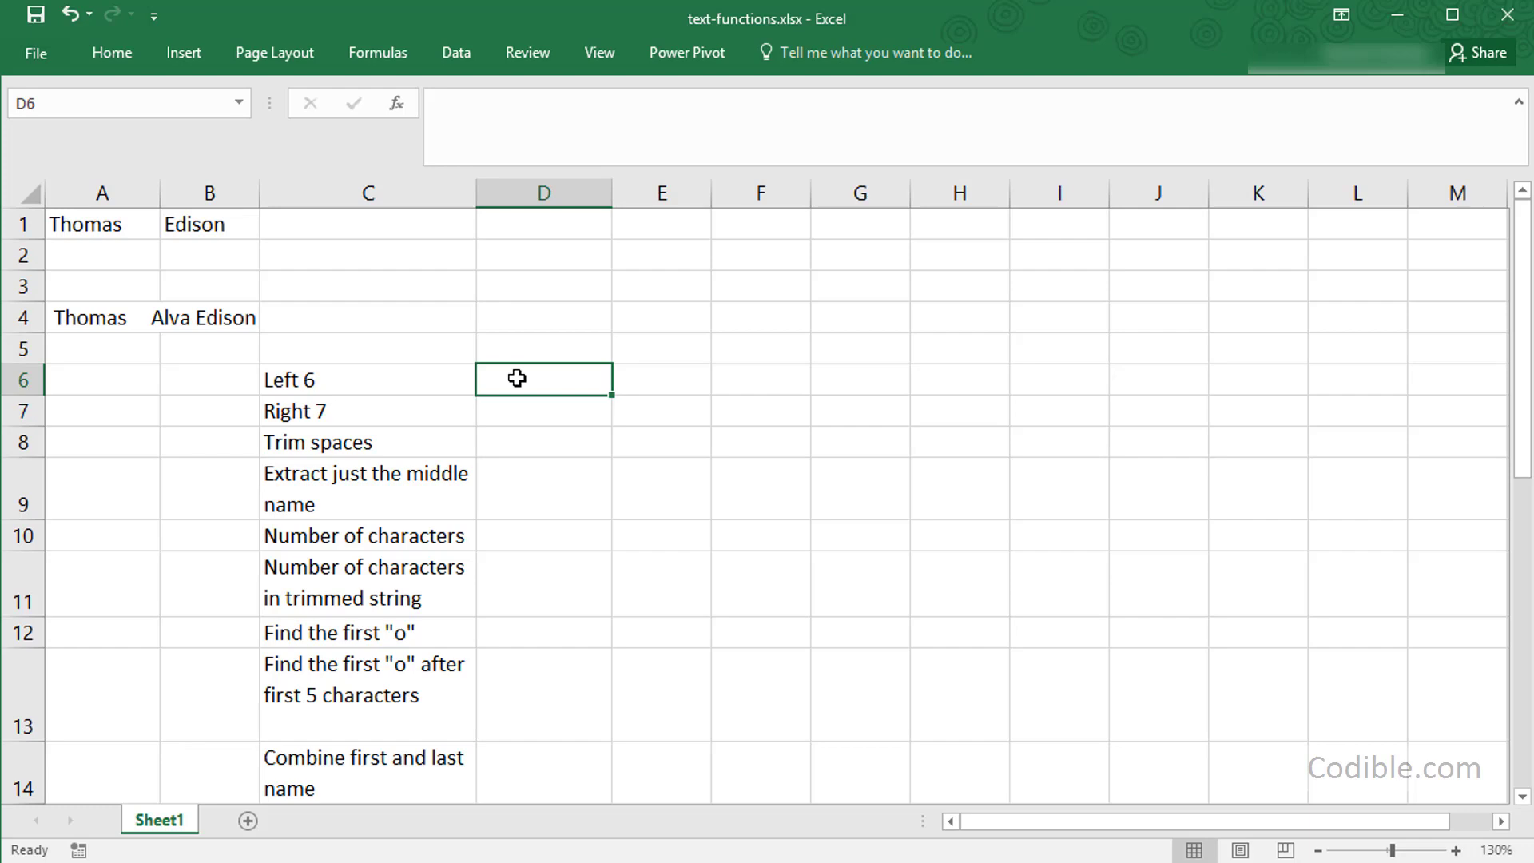
{"action": "type", "text": "="}
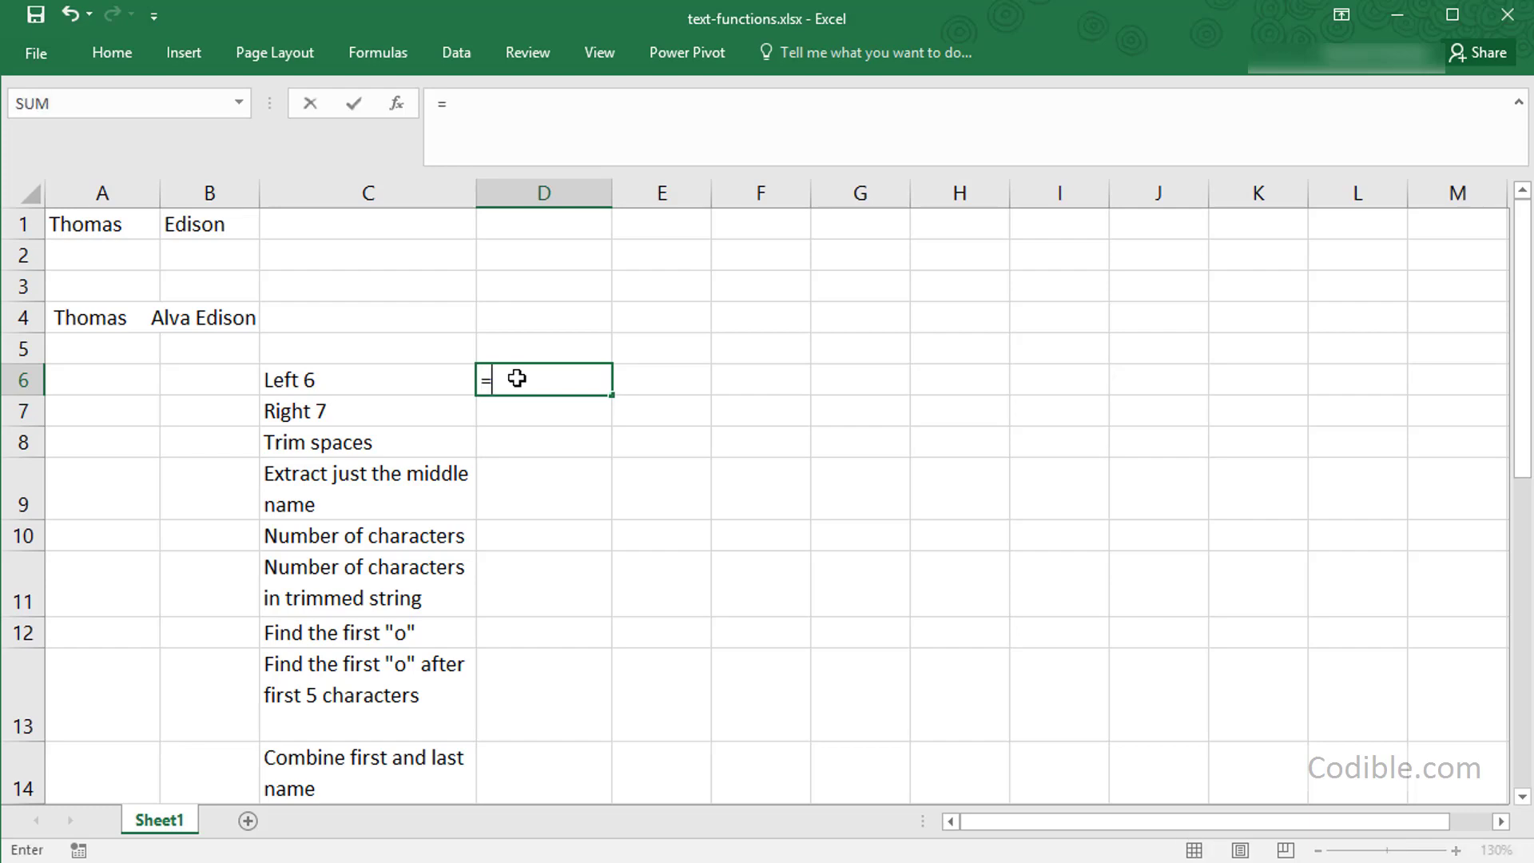
{"action": "type", "text": "left("}
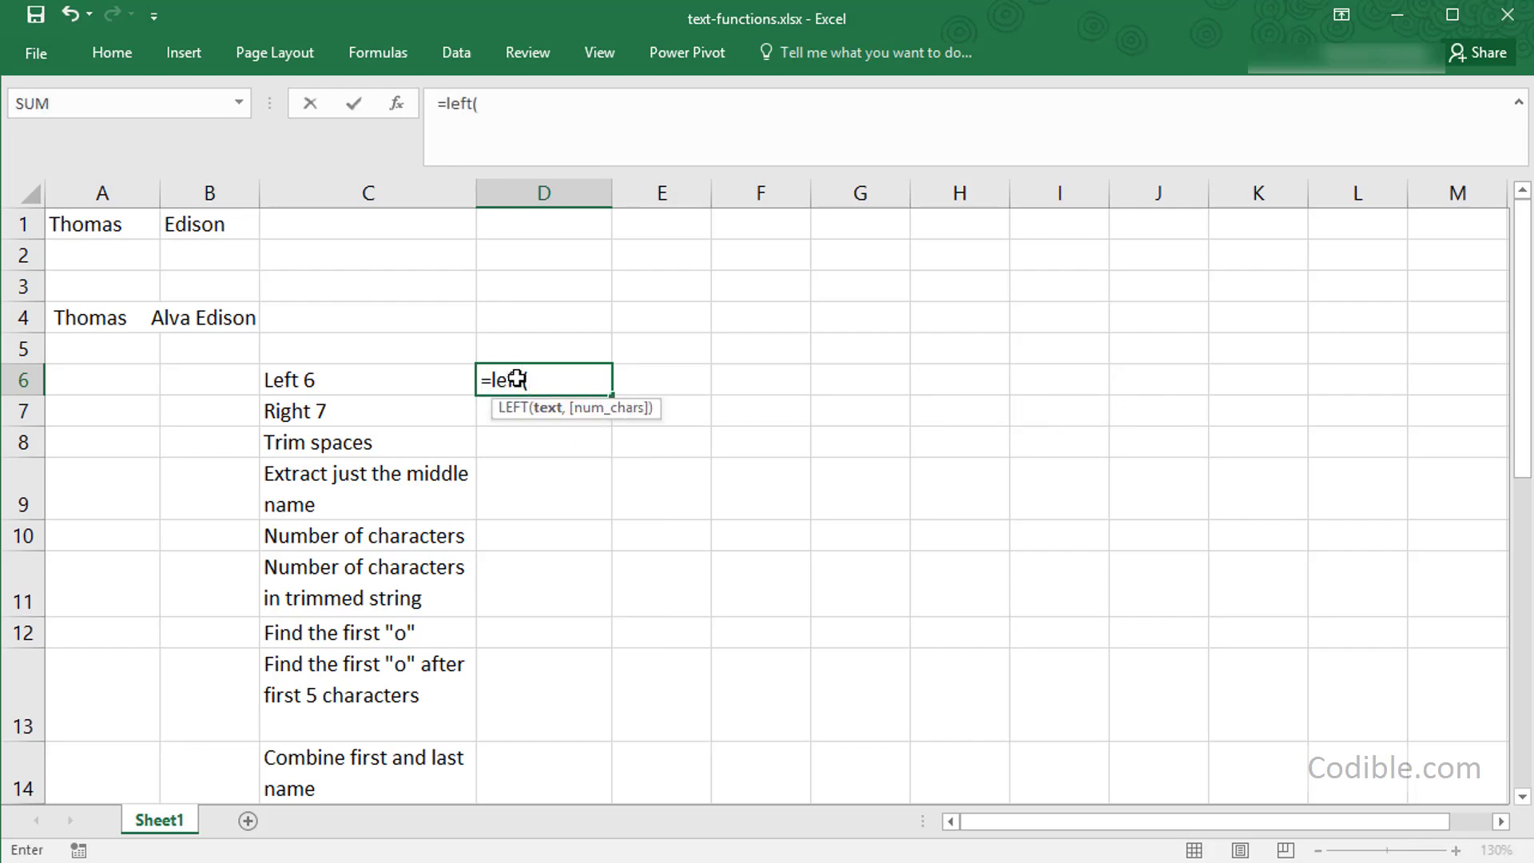
{"action": "left_click", "coordinate": [92, 317]}
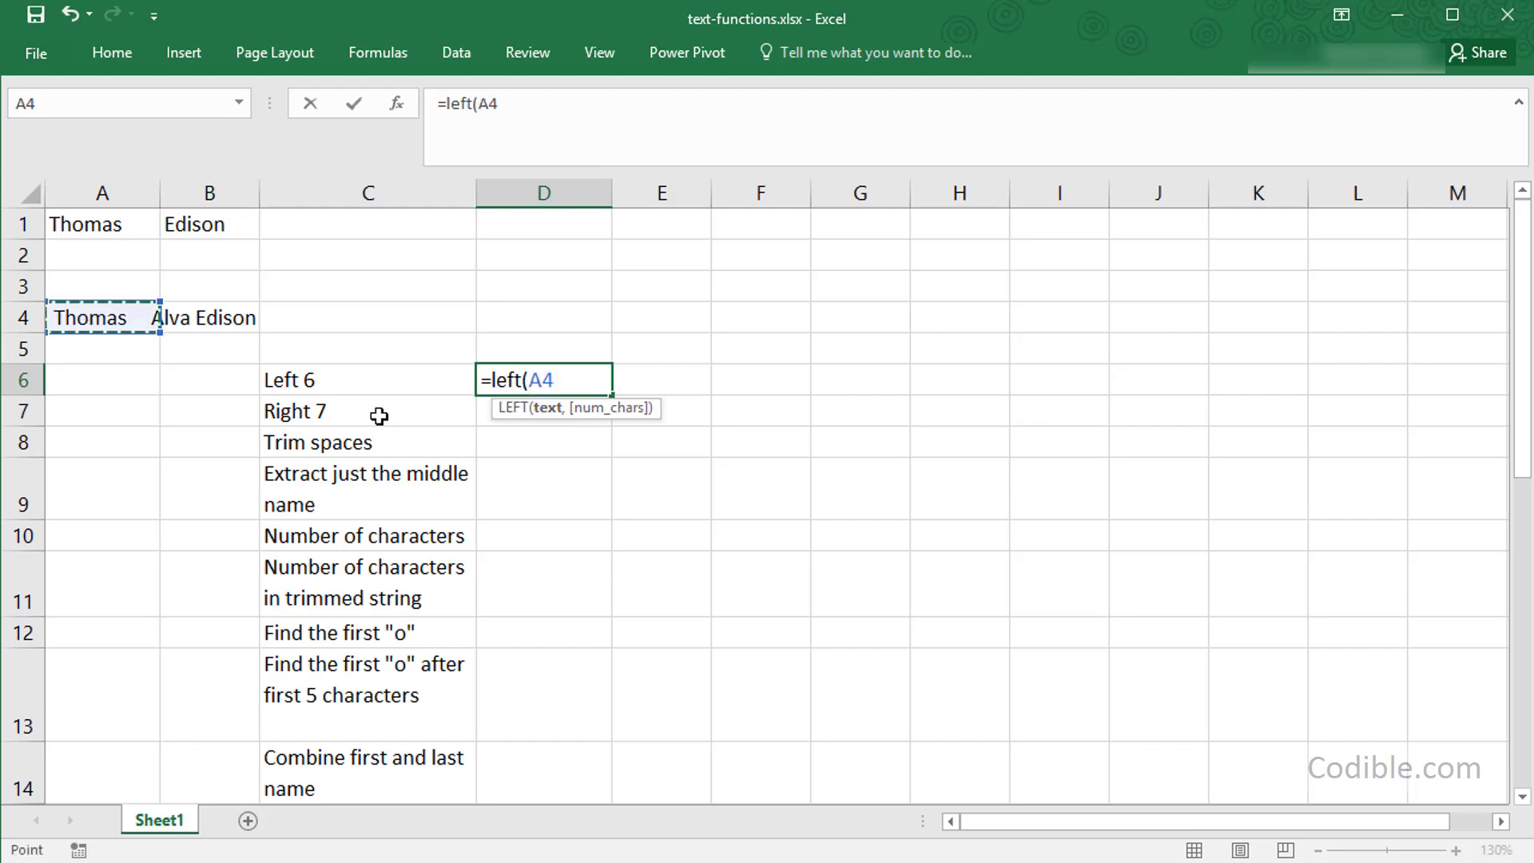
{"action": "type", "text": ","}
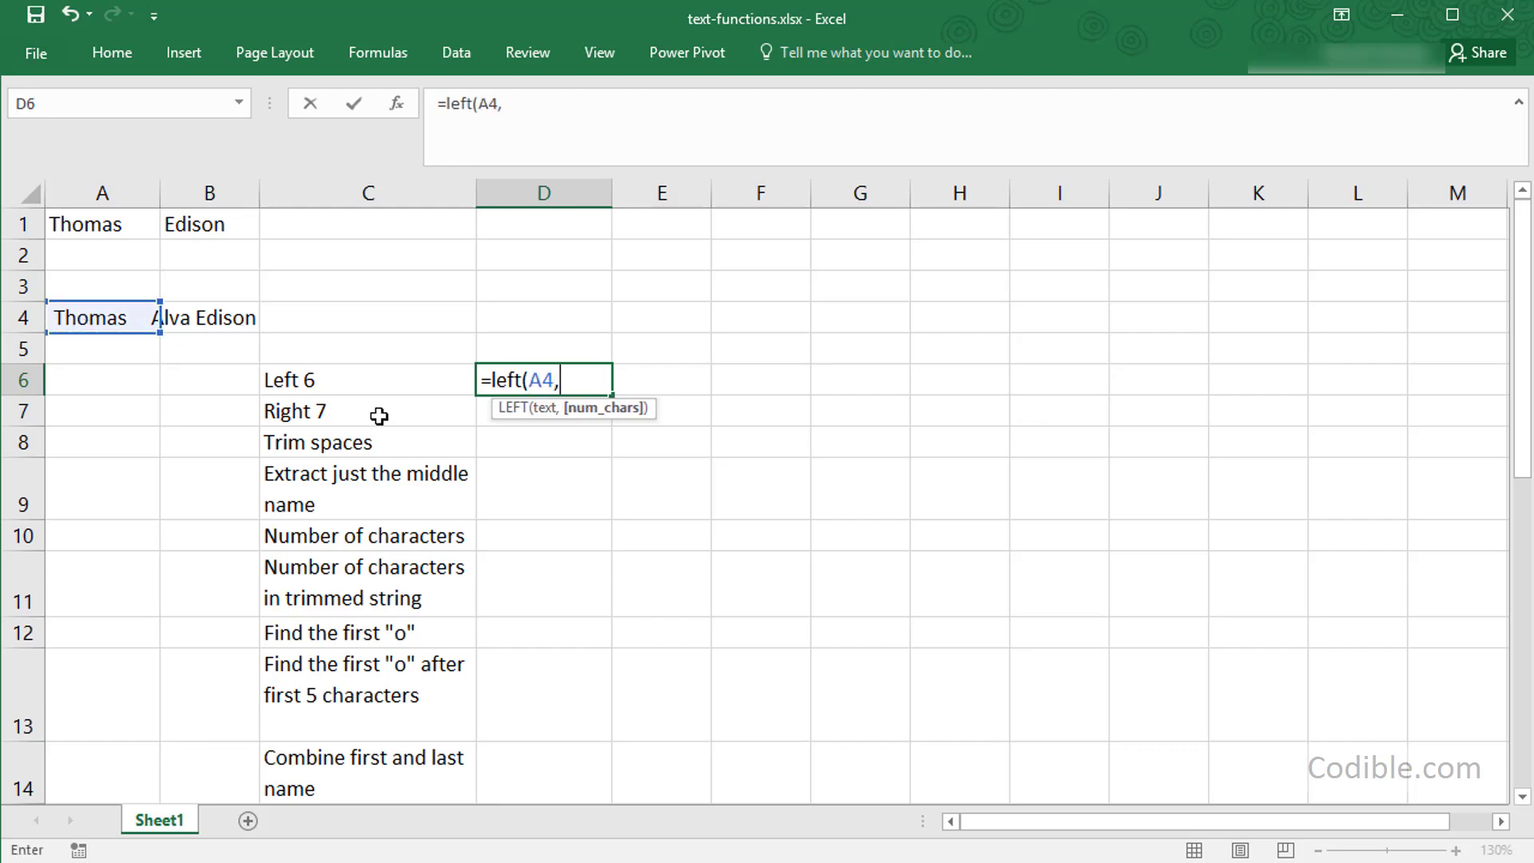
{"action": "type", "text": "6)"}
{"action": "key", "text": "Return"}
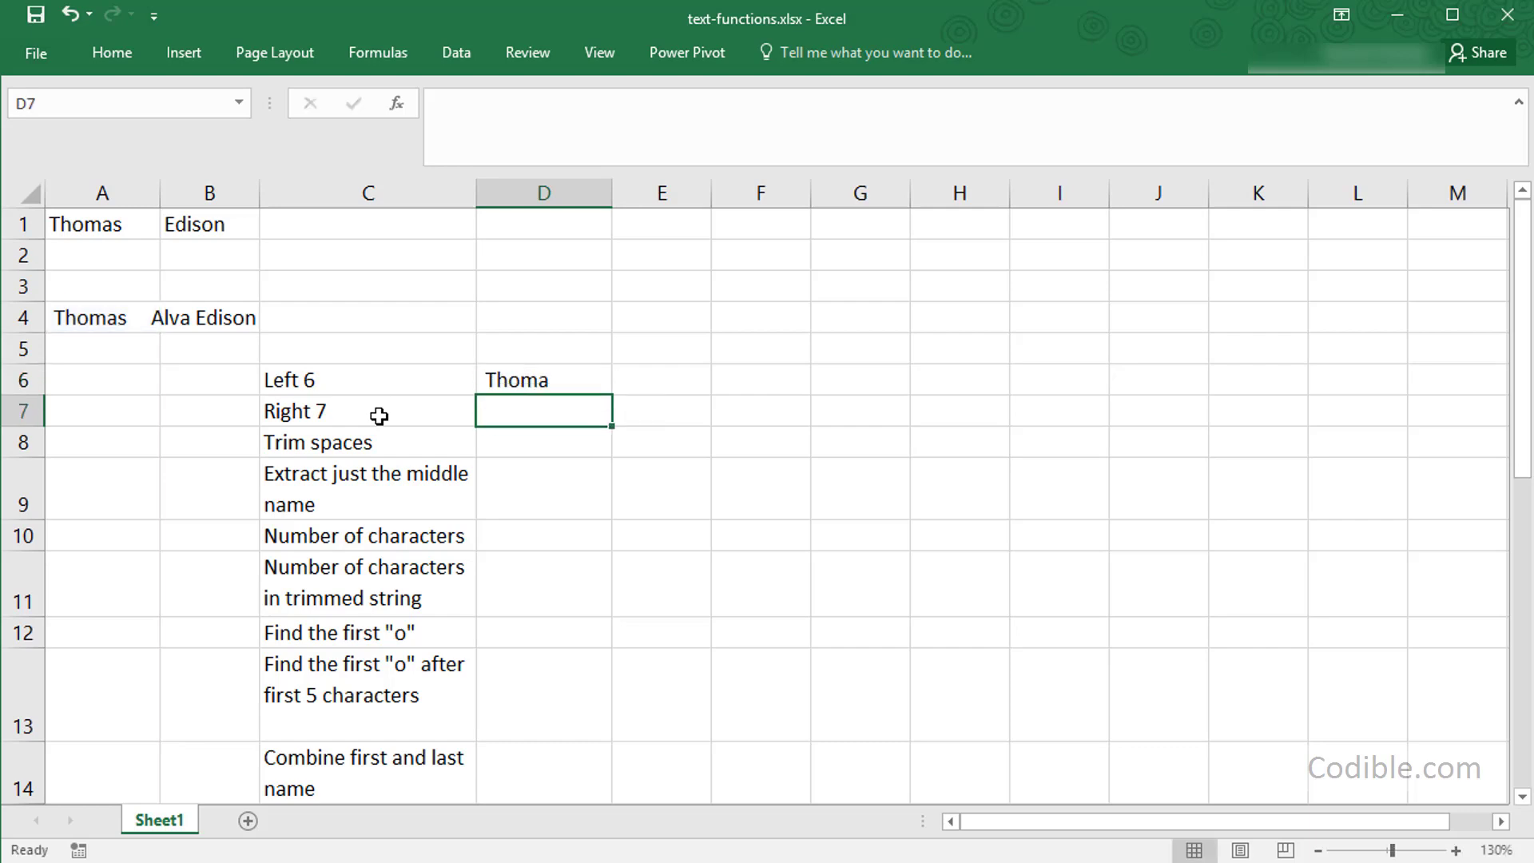
Step: Review the padded name text in A4 and the LEFT formula in D6
{"action": "key", "text": "Up"}
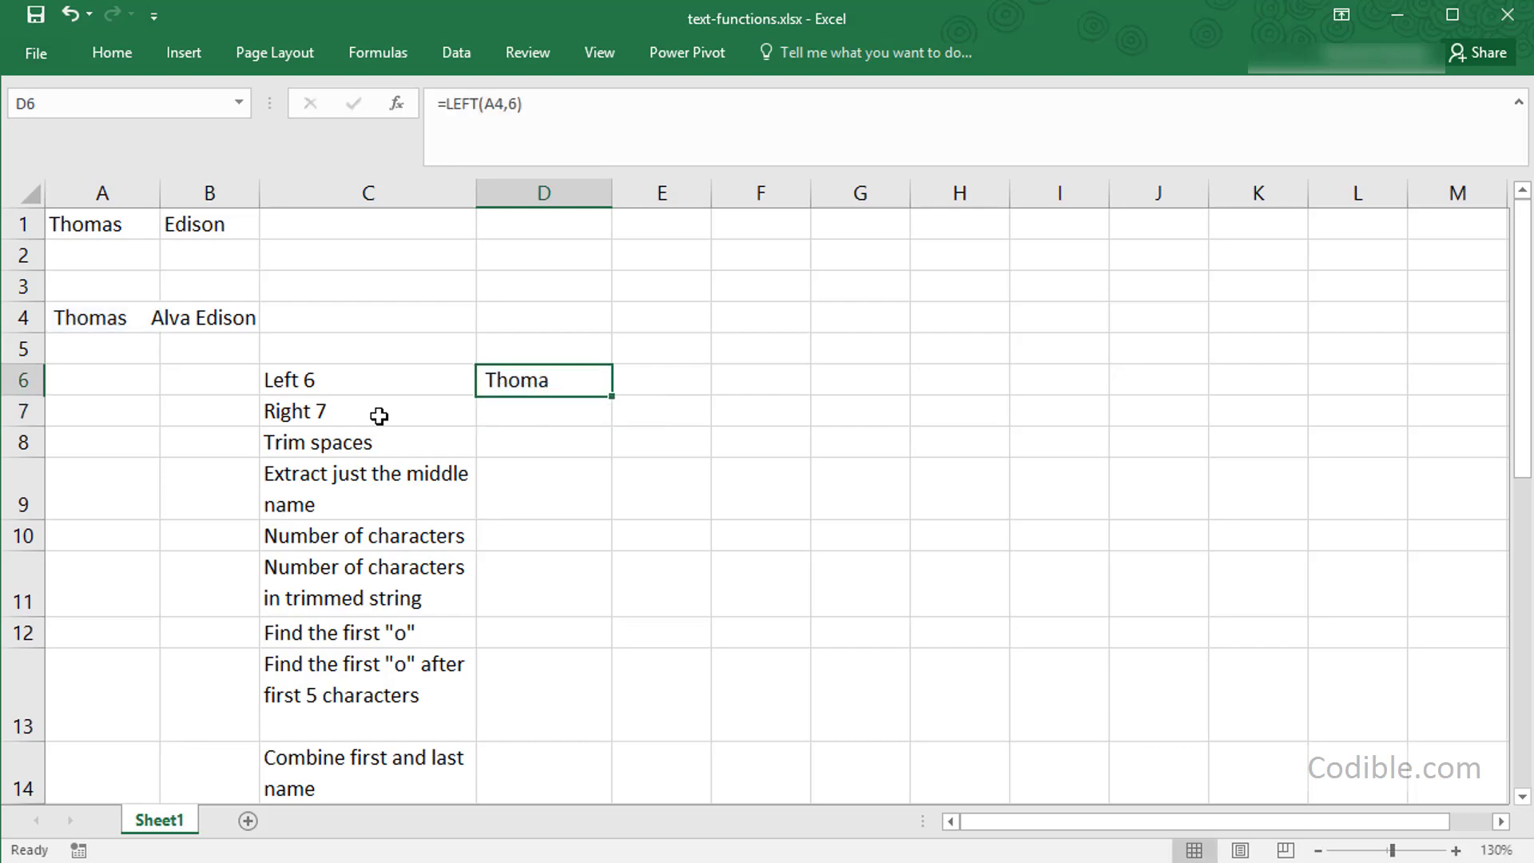
{"action": "left_click", "coordinate": [83, 318]}
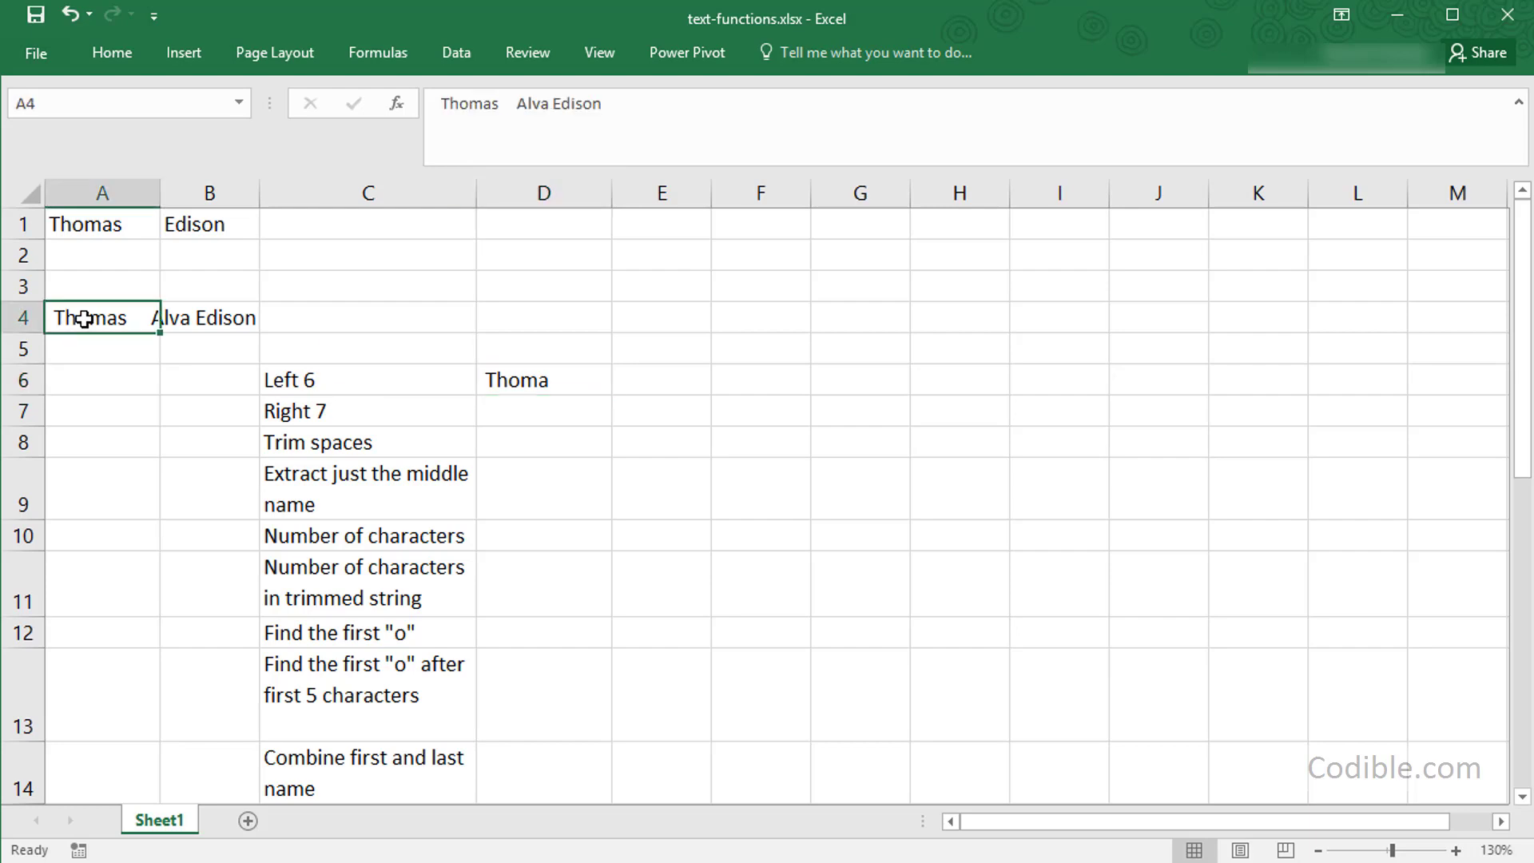
{"action": "left_click", "coordinate": [446, 104]}
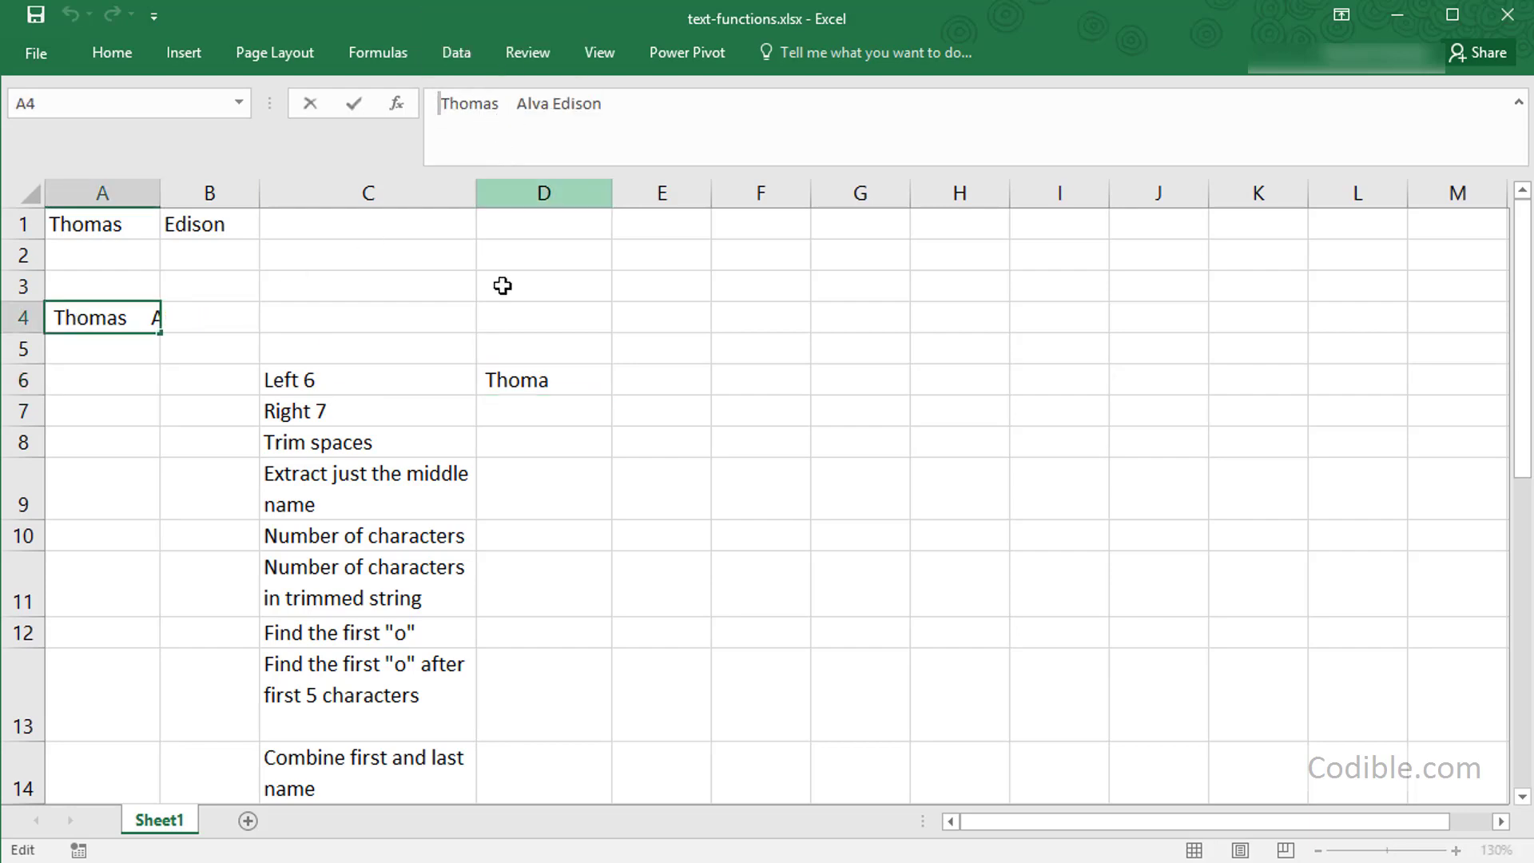
{"action": "key", "text": "Escape"}
{"action": "left_click", "coordinate": [548, 384]}
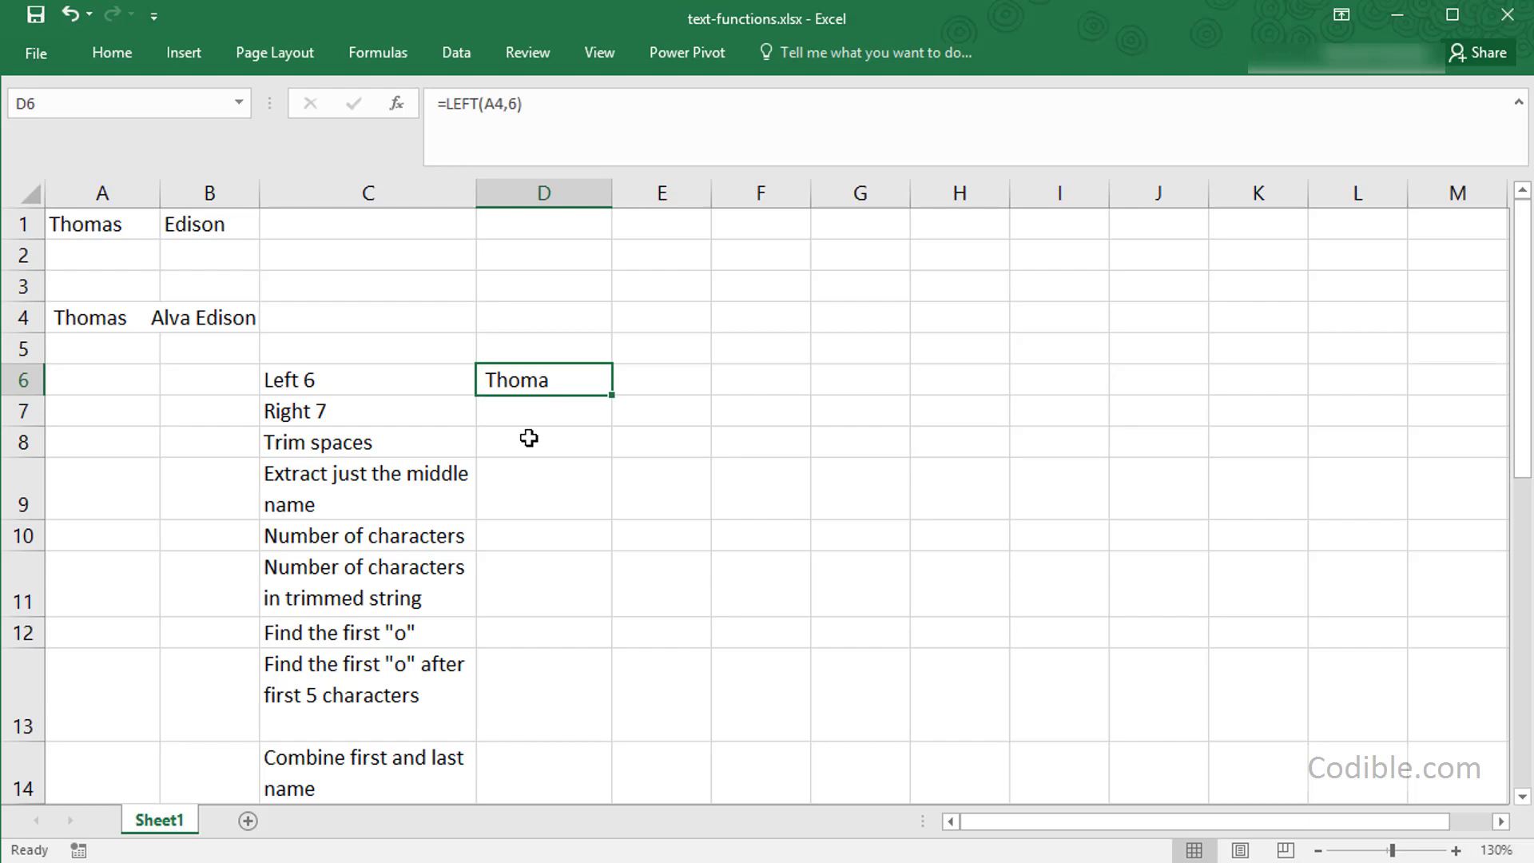
Step: Enter a first RIGHT formula on A4 in D7, which came out as =RIGHT(A4:A47)
{"action": "left_click", "coordinate": [539, 414]}
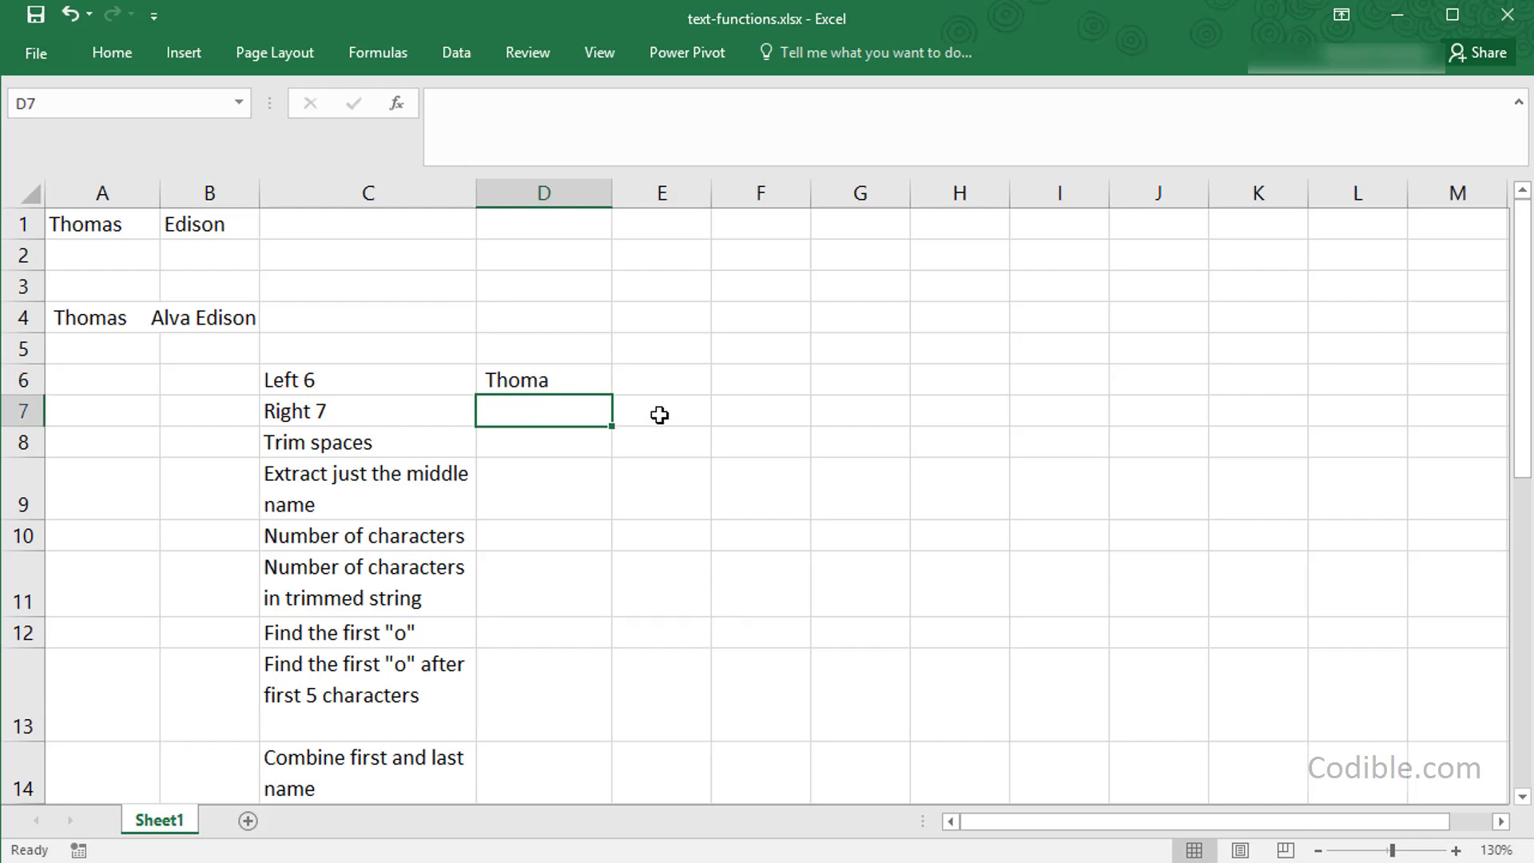
{"action": "type", "text": "=right("}
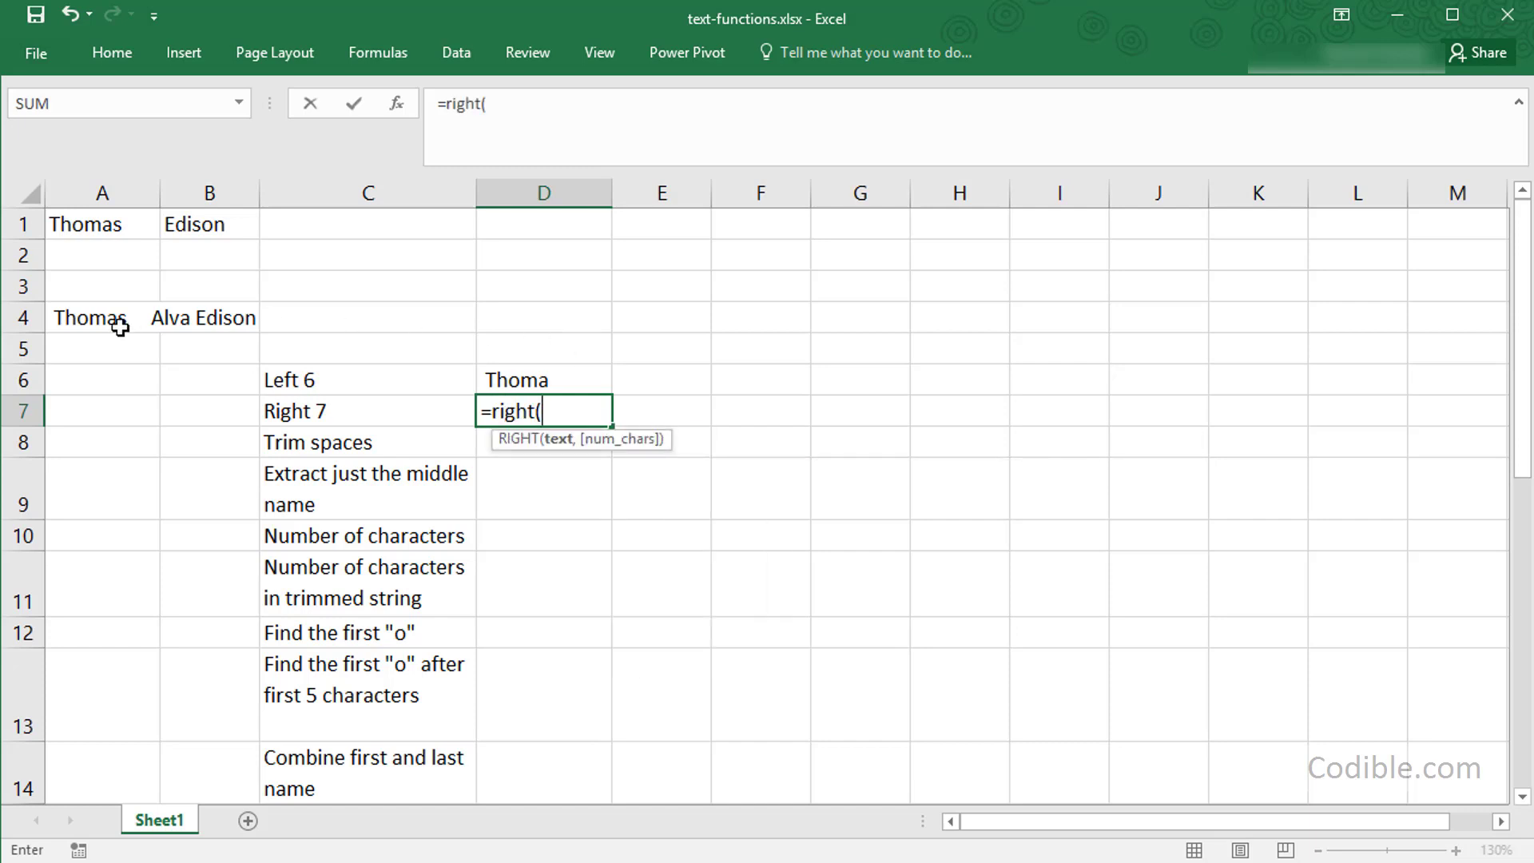
{"action": "left_click", "coordinate": [88, 321]}
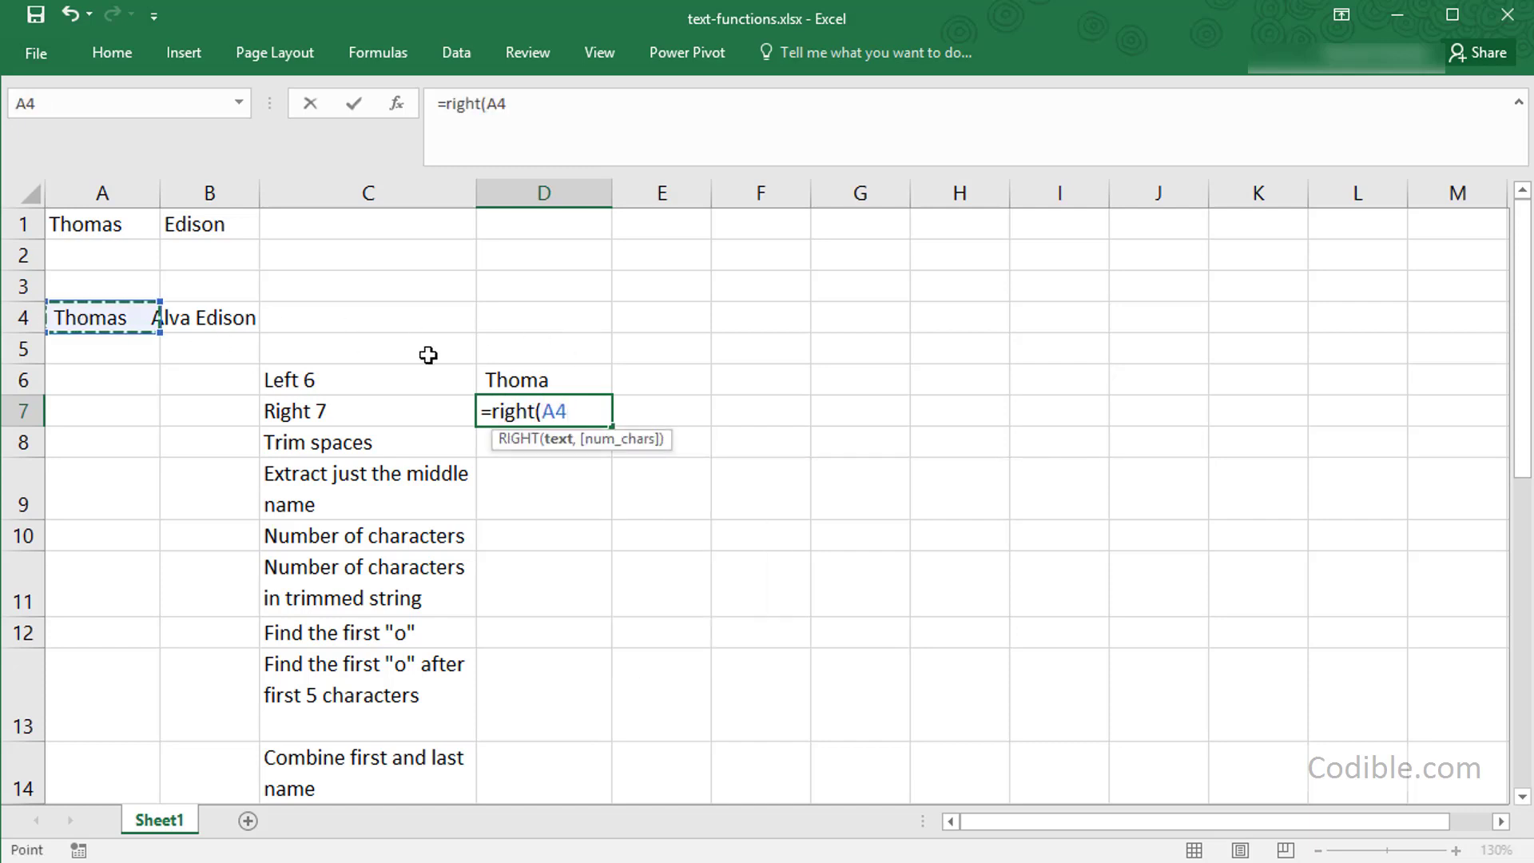
{"action": "type", "text": ":A47)"}
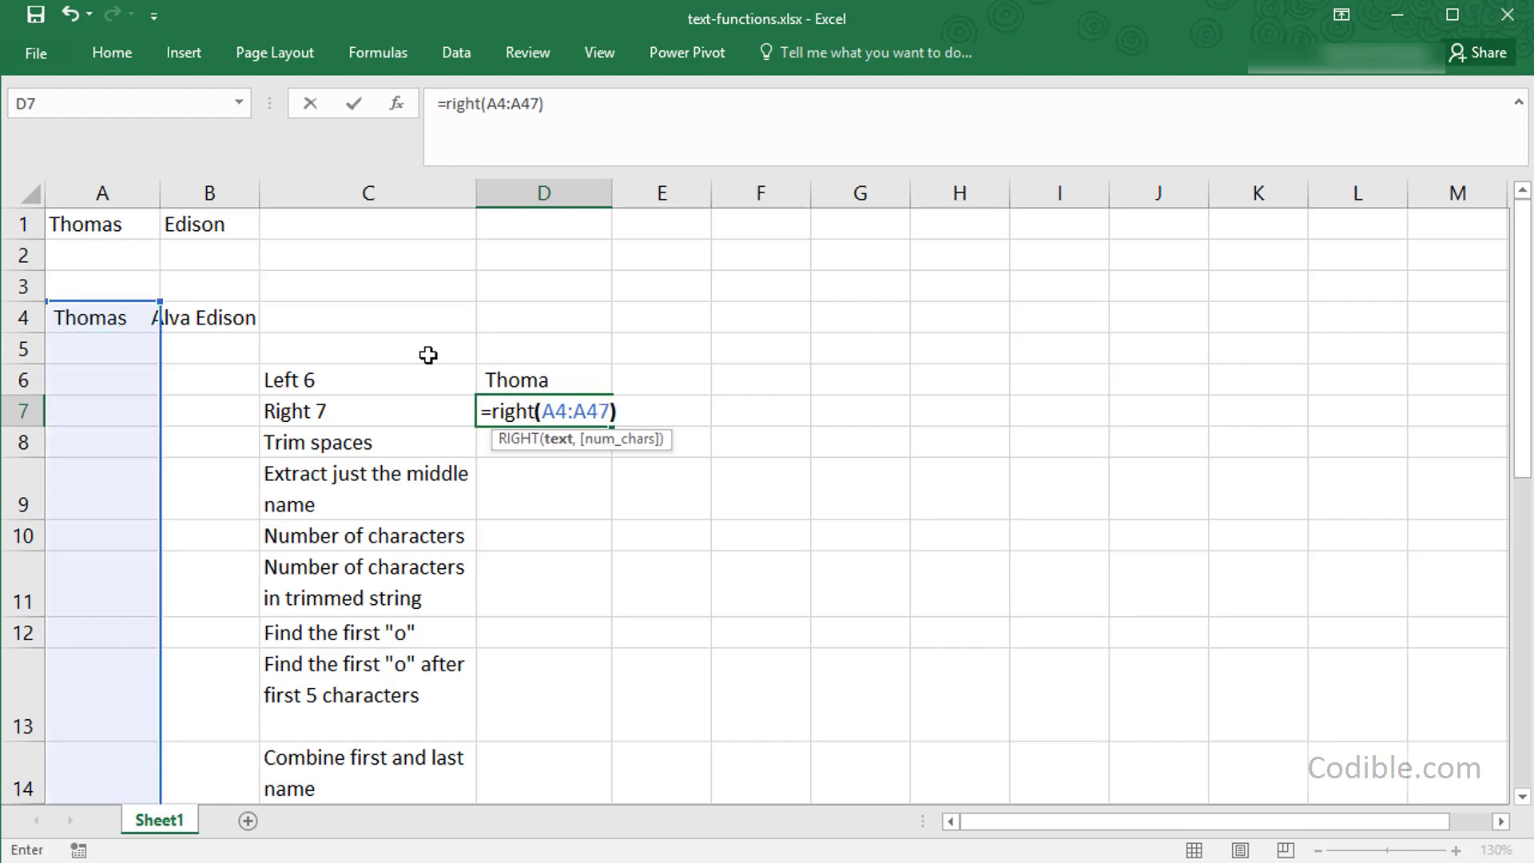
{"action": "key", "text": "Return"}
Step: Correct D7's formula to =RIGHT(A4,7)
{"action": "key", "text": "Up"}
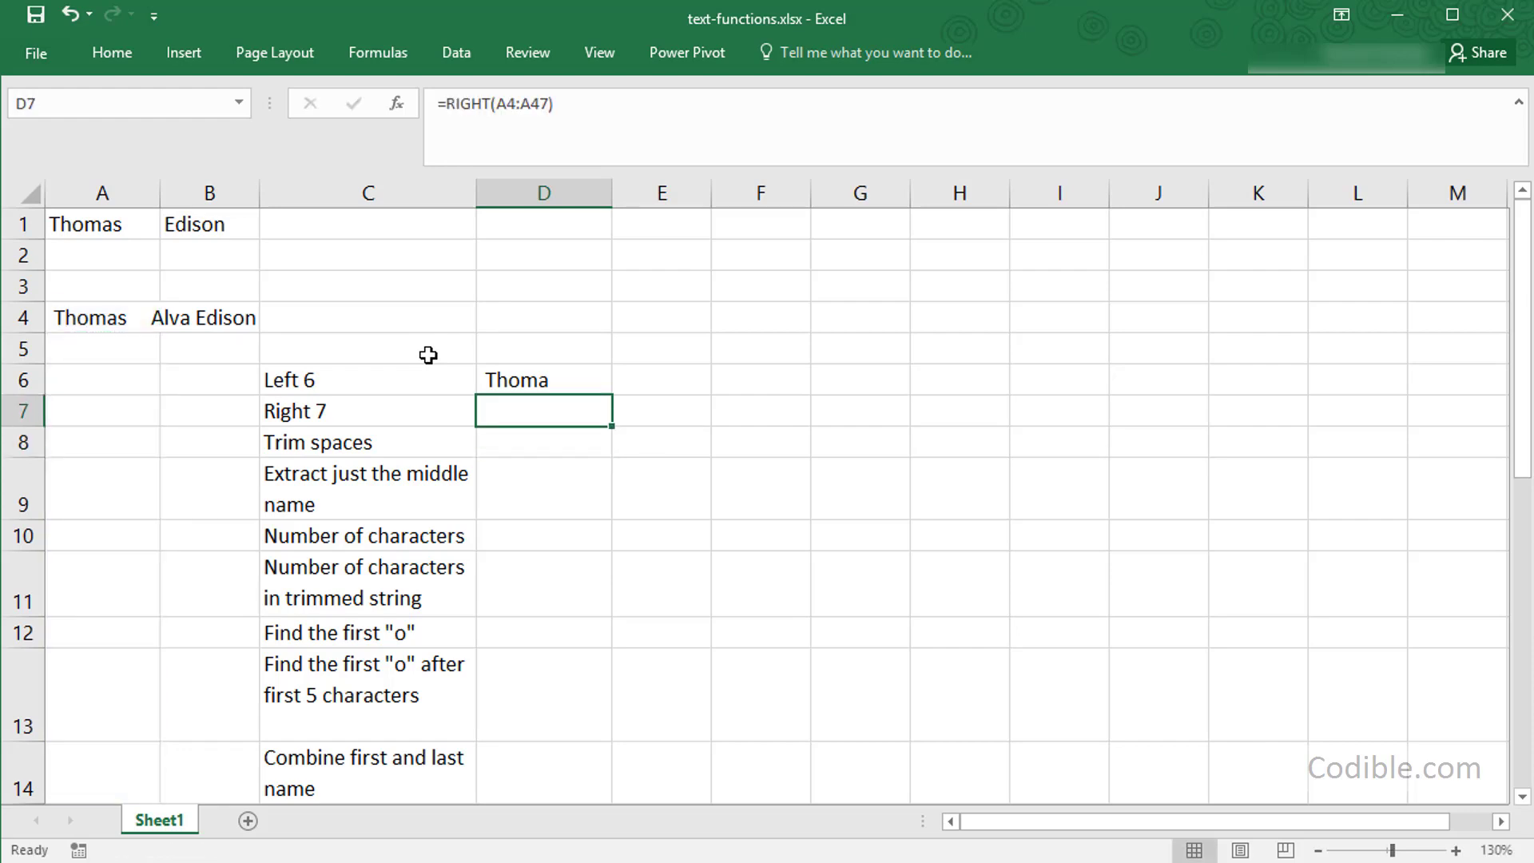
{"action": "key", "text": "F2"}
{"action": "key", "text": "Left"}
{"action": "key", "text": "Left"}
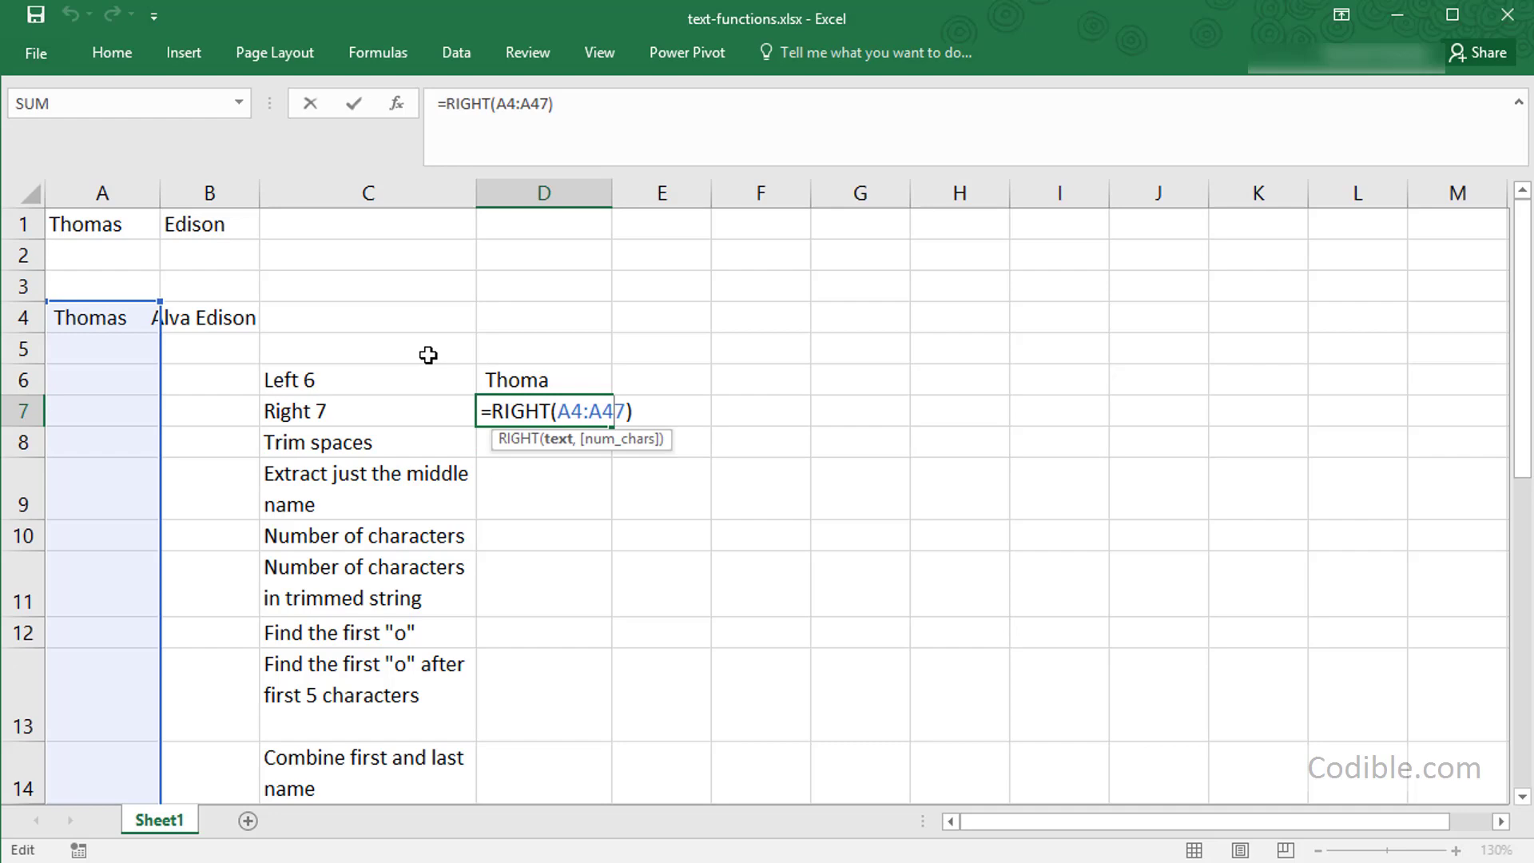
{"action": "key", "text": "Right"}
{"action": "key", "text": "BackSpace"}
{"action": "key", "text": "BackSpace"}
{"action": "key", "text": "BackSpace"}
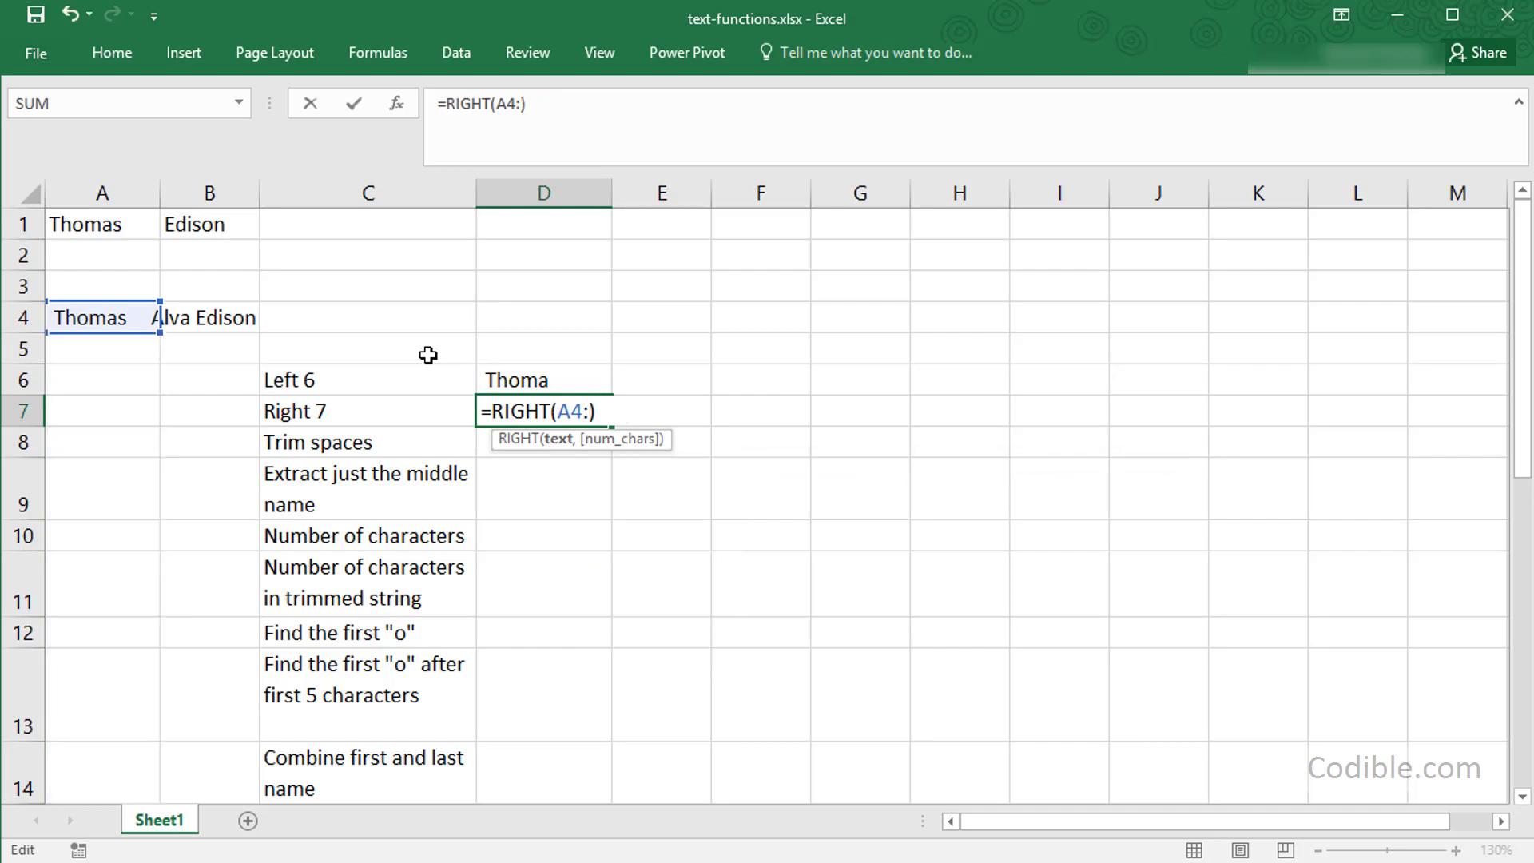
{"action": "key", "text": "BackSpace"}
{"action": "type", "text": ",7"}
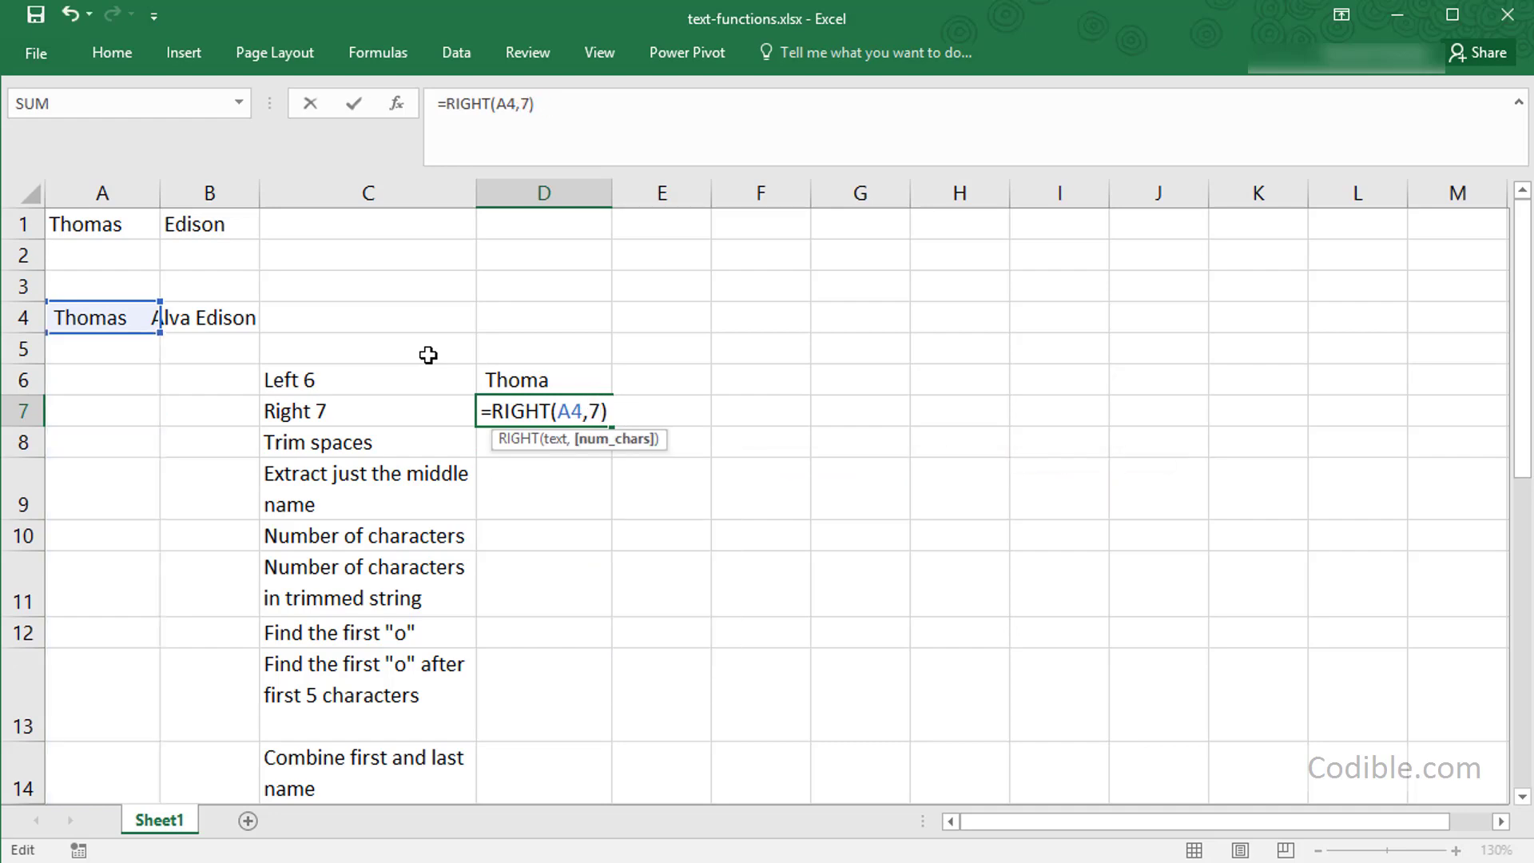
{"action": "key", "text": "Return"}
{"action": "key", "text": "Up"}
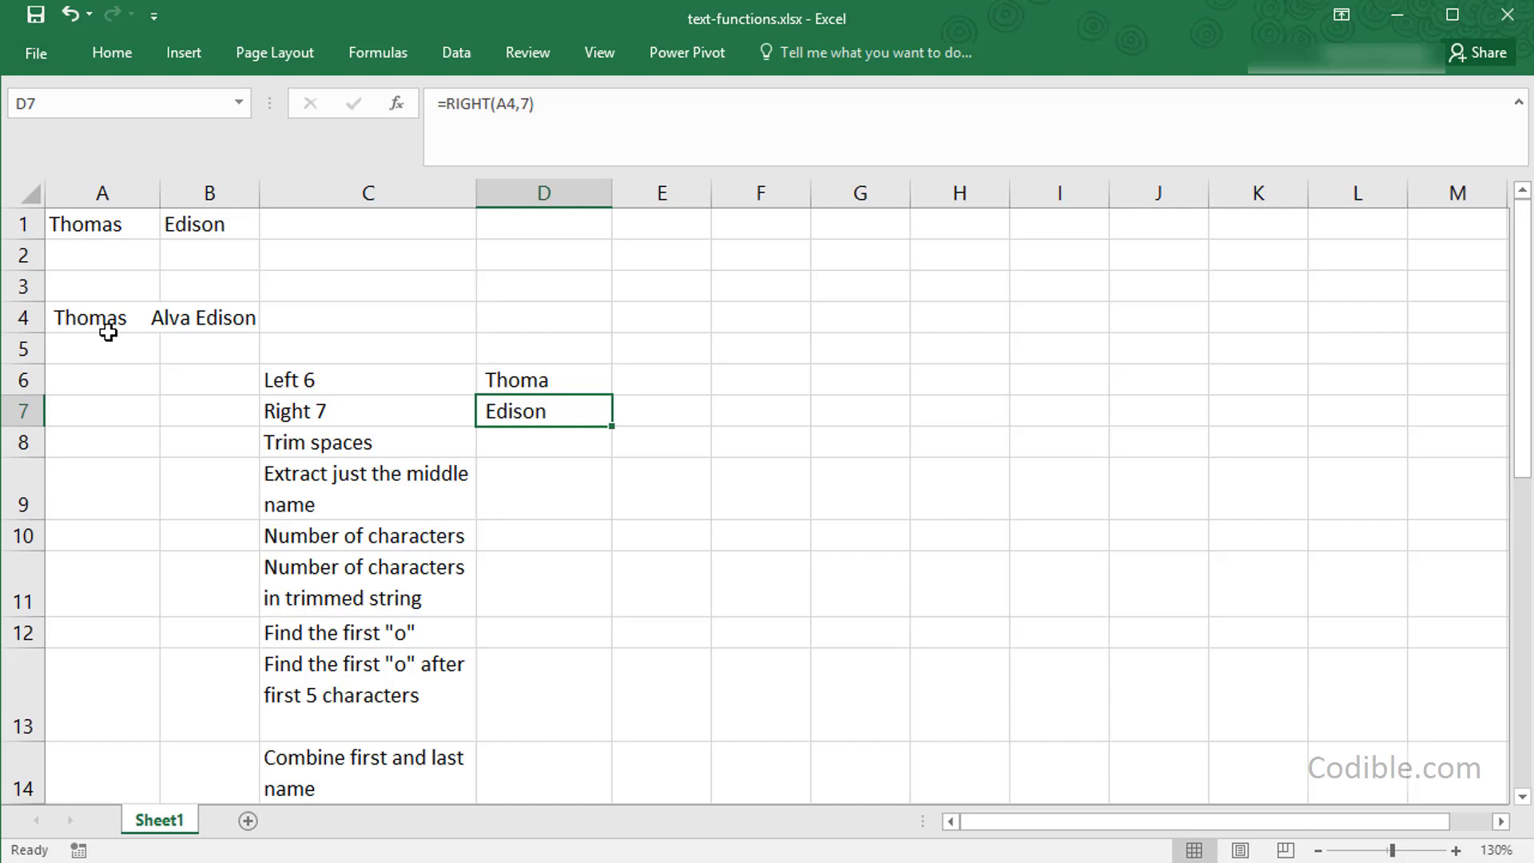
Step: Autofit column A so the full name in A4 is visible
{"action": "left_click", "coordinate": [530, 444]}
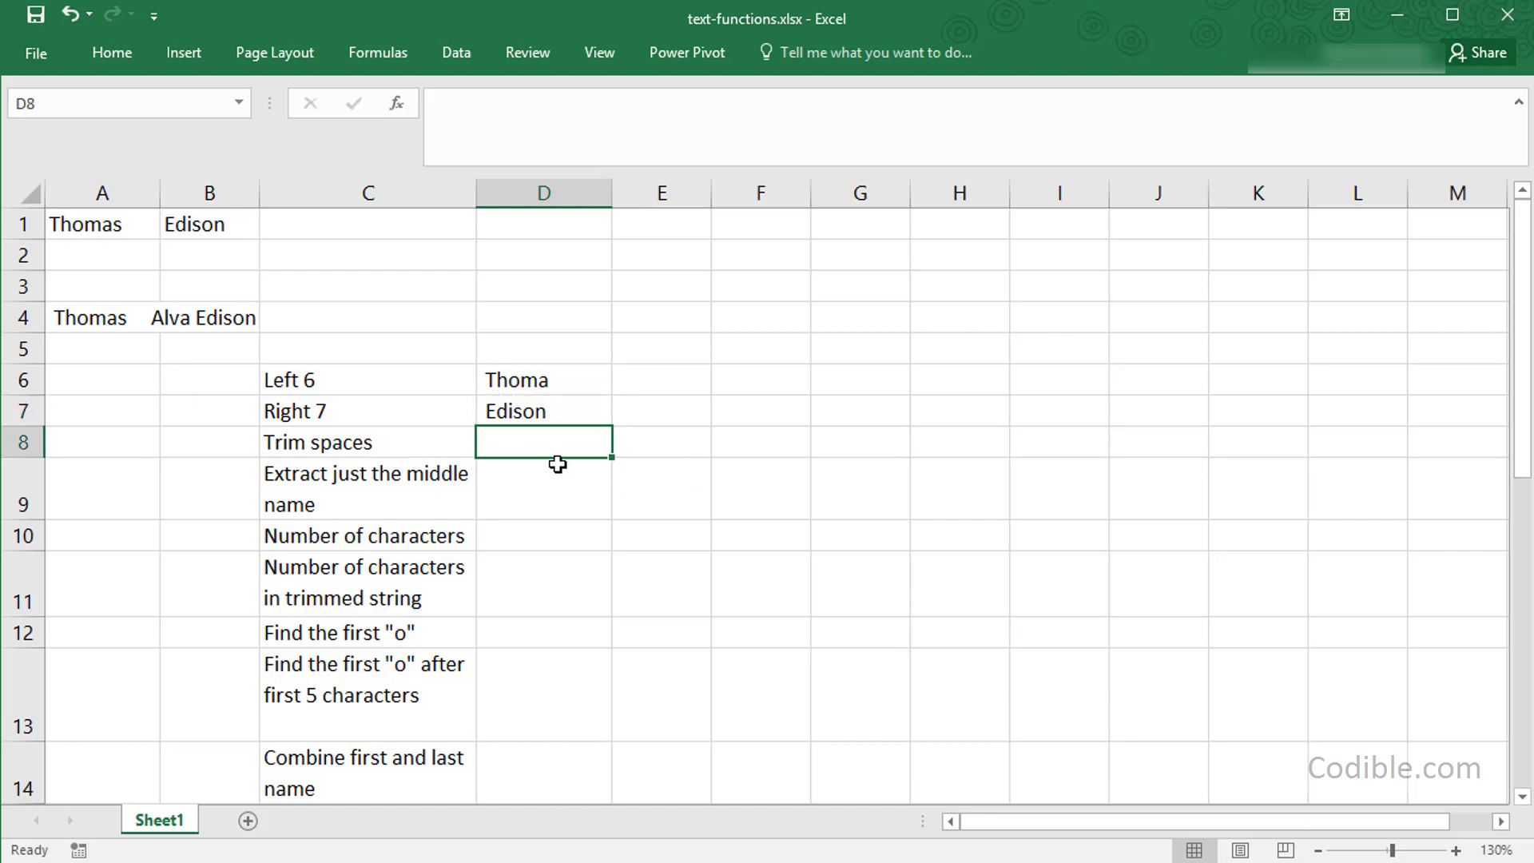
{"action": "left_click", "coordinate": [90, 321]}
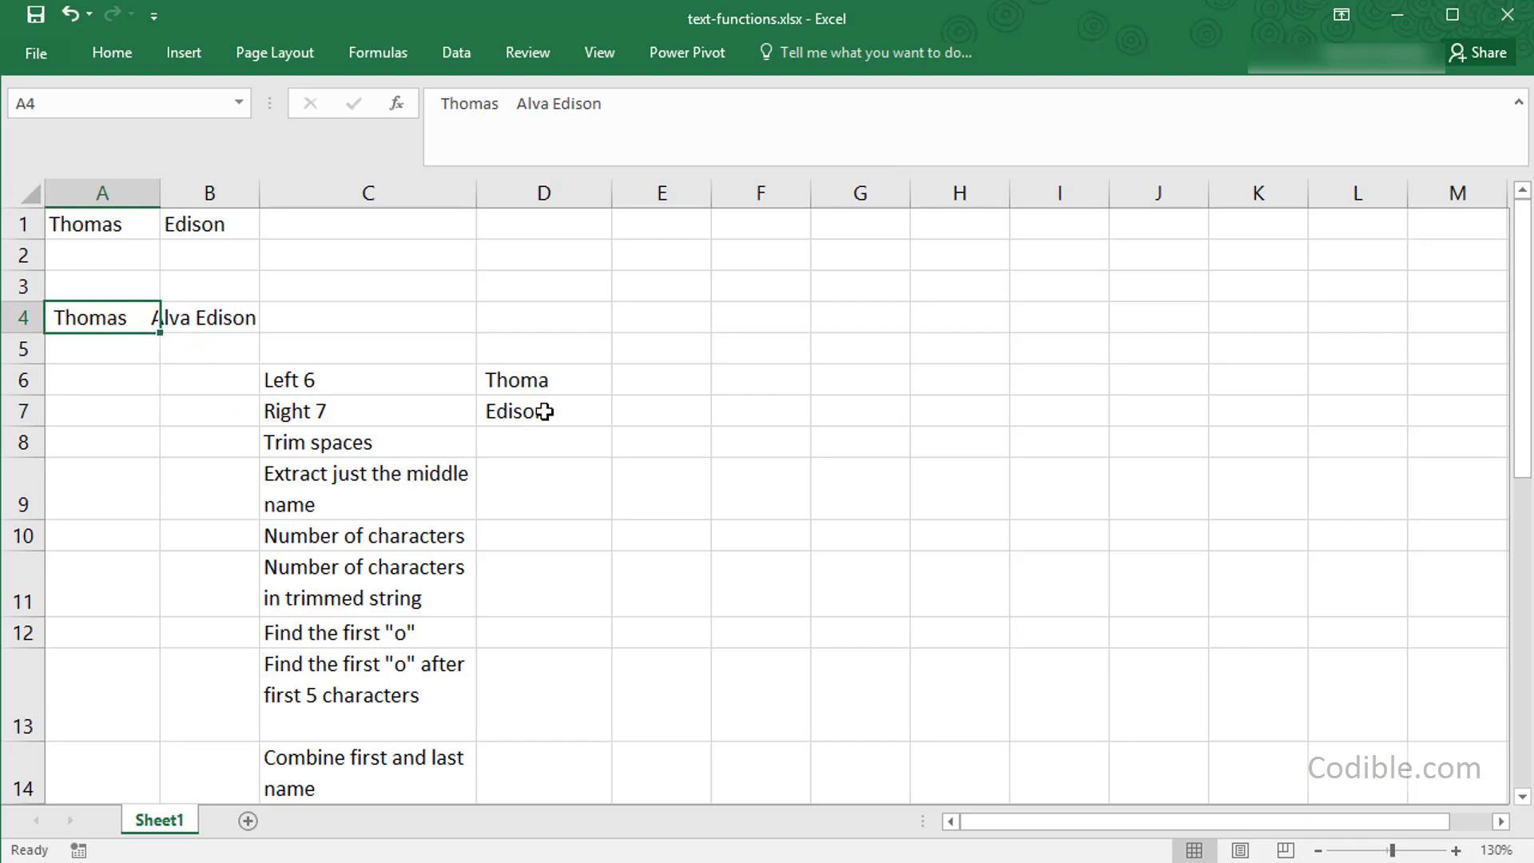
{"action": "double_click", "coordinate": [160, 192]}
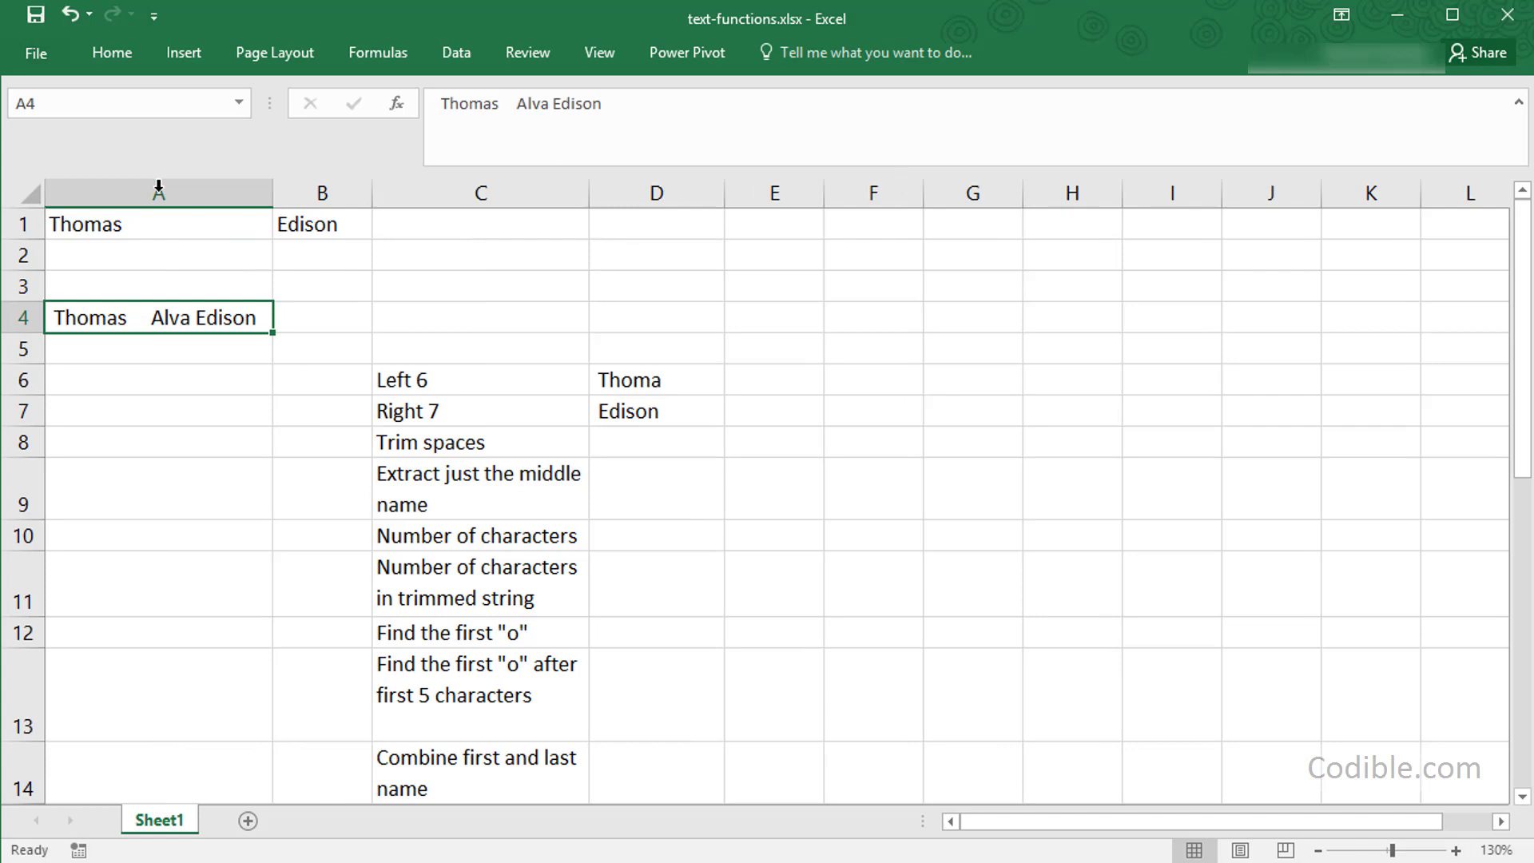
{"action": "left_click", "coordinate": [660, 414]}
Step: Enter =TRIM(A4) in D8 to strip the extra spaces
{"action": "left_click", "coordinate": [690, 445]}
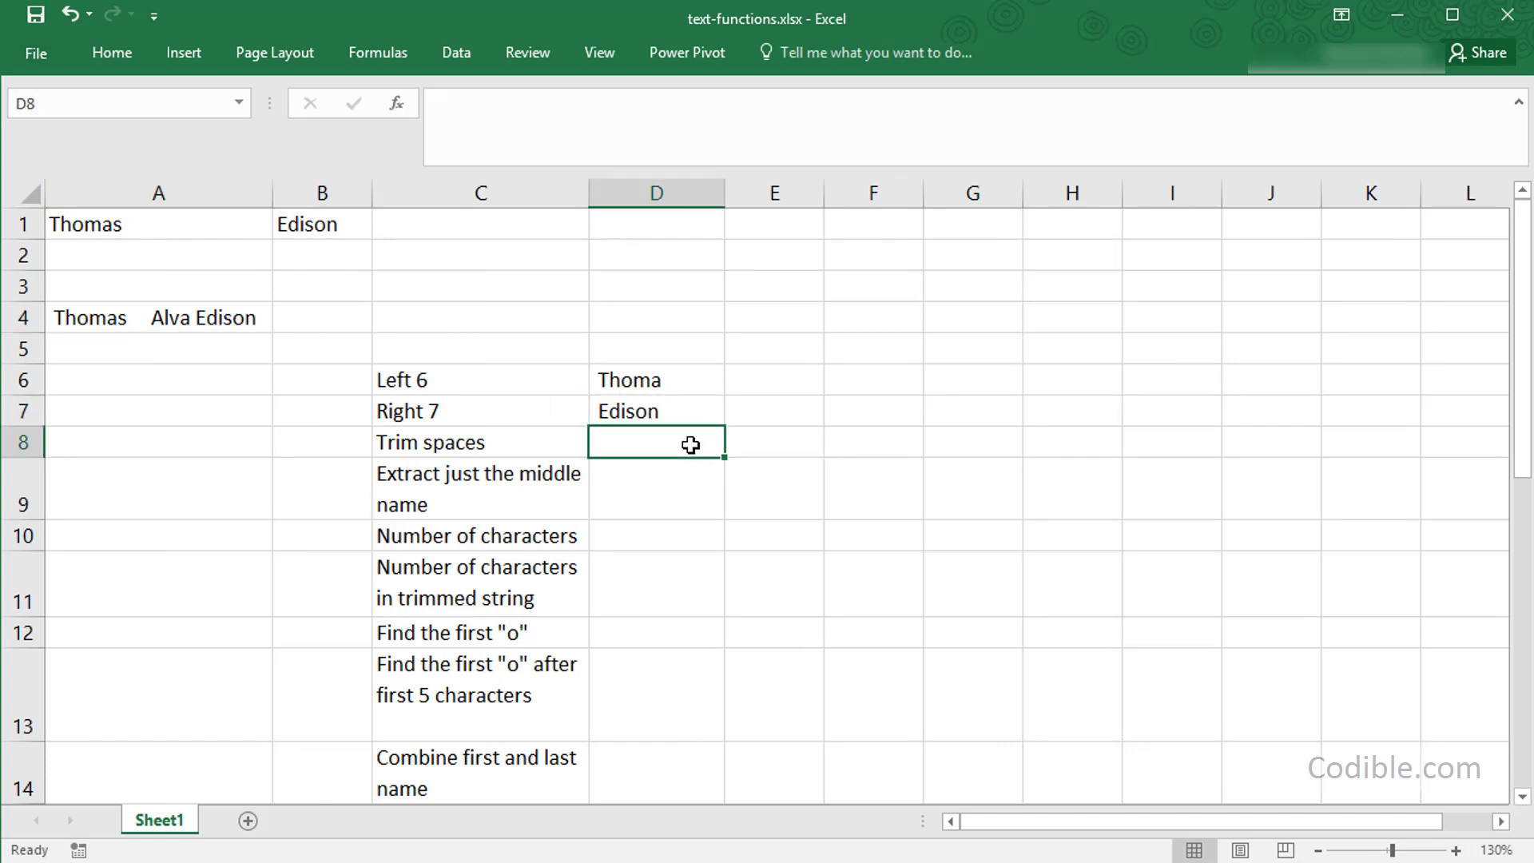
{"action": "type", "text": "=trim("}
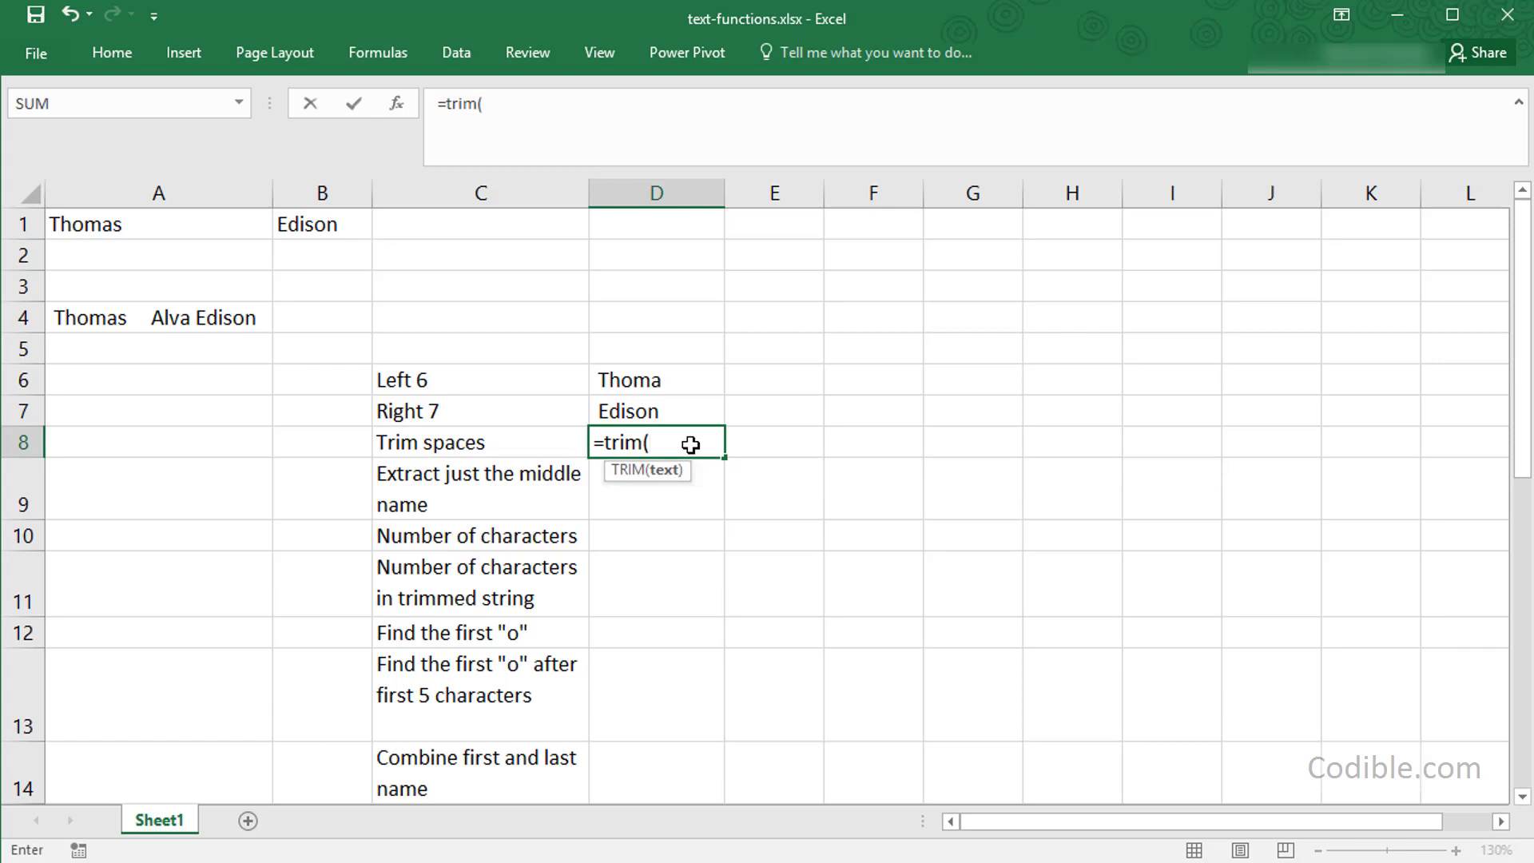
{"action": "left_click", "coordinate": [174, 321]}
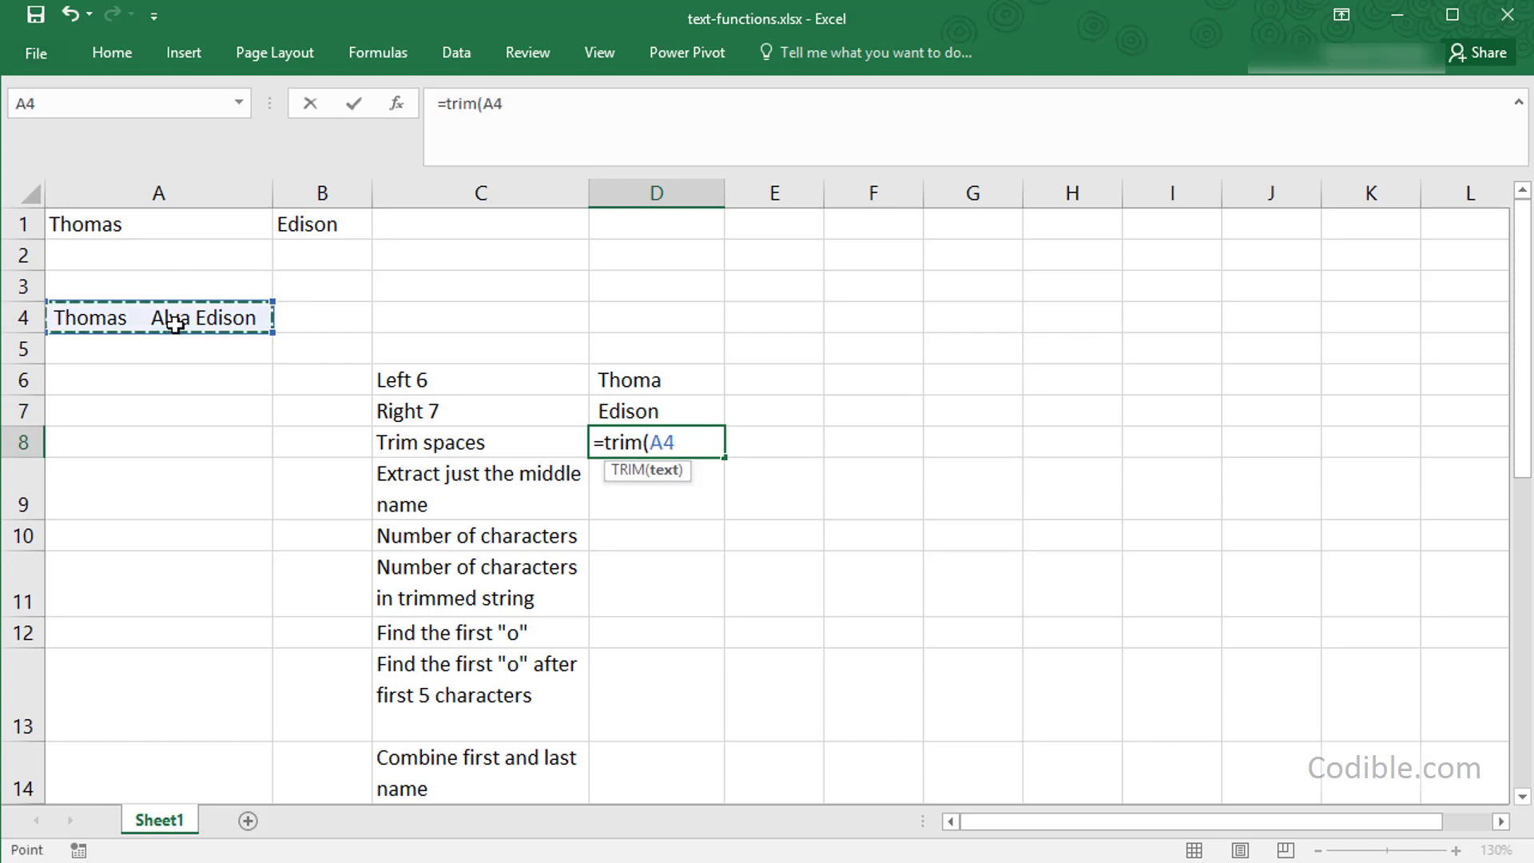
{"action": "key", "text": "Return"}
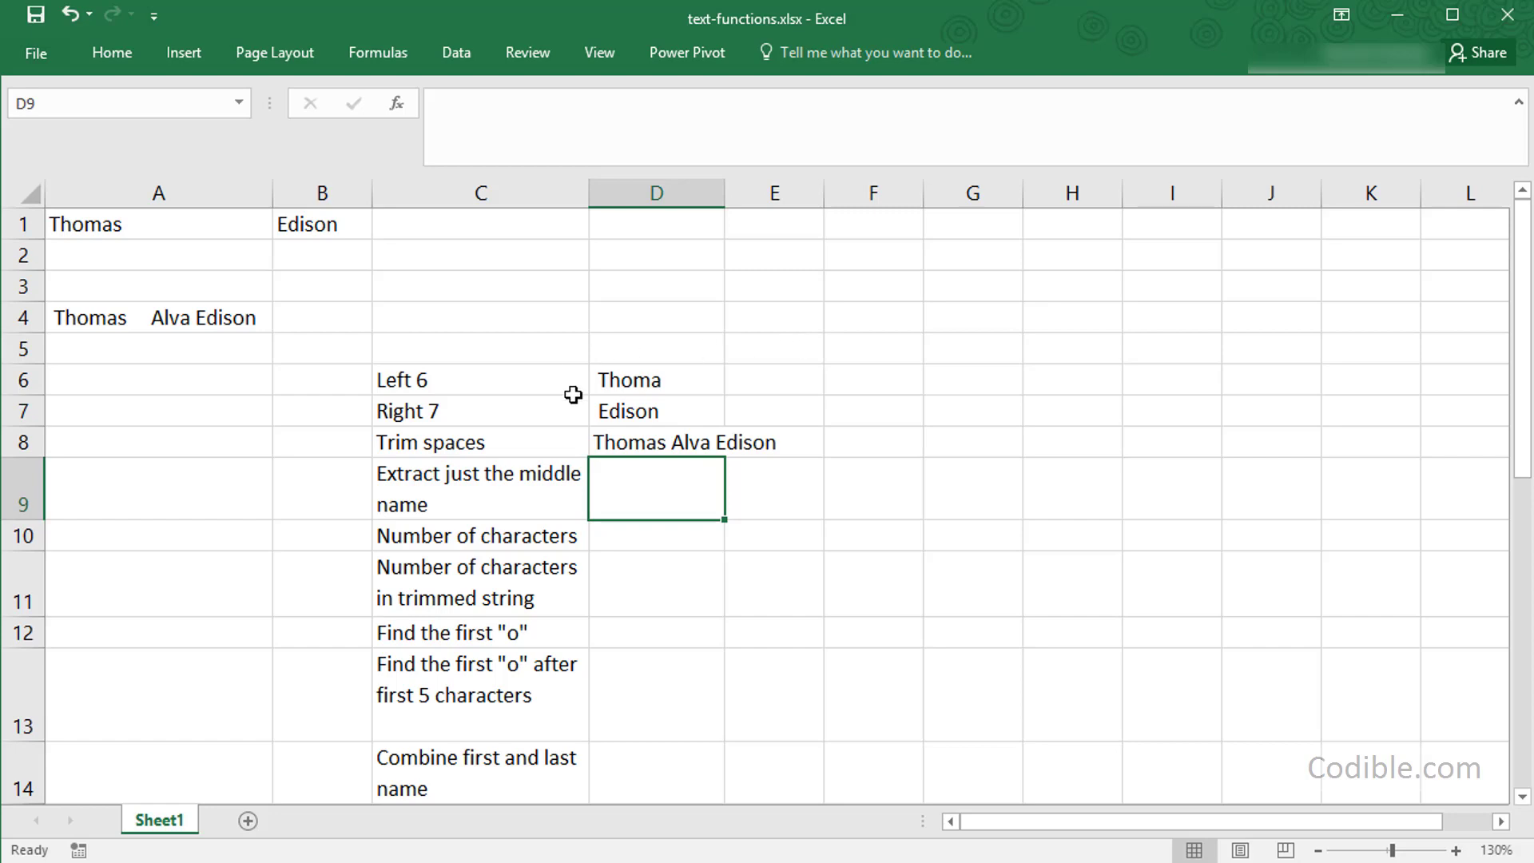
Step: Enter =MID(D8,8,4) in D9 to extract 'Alva'
{"action": "left_click", "coordinate": [611, 441]}
{"action": "left_click", "coordinate": [683, 467]}
{"action": "type", "text": "=mid("}
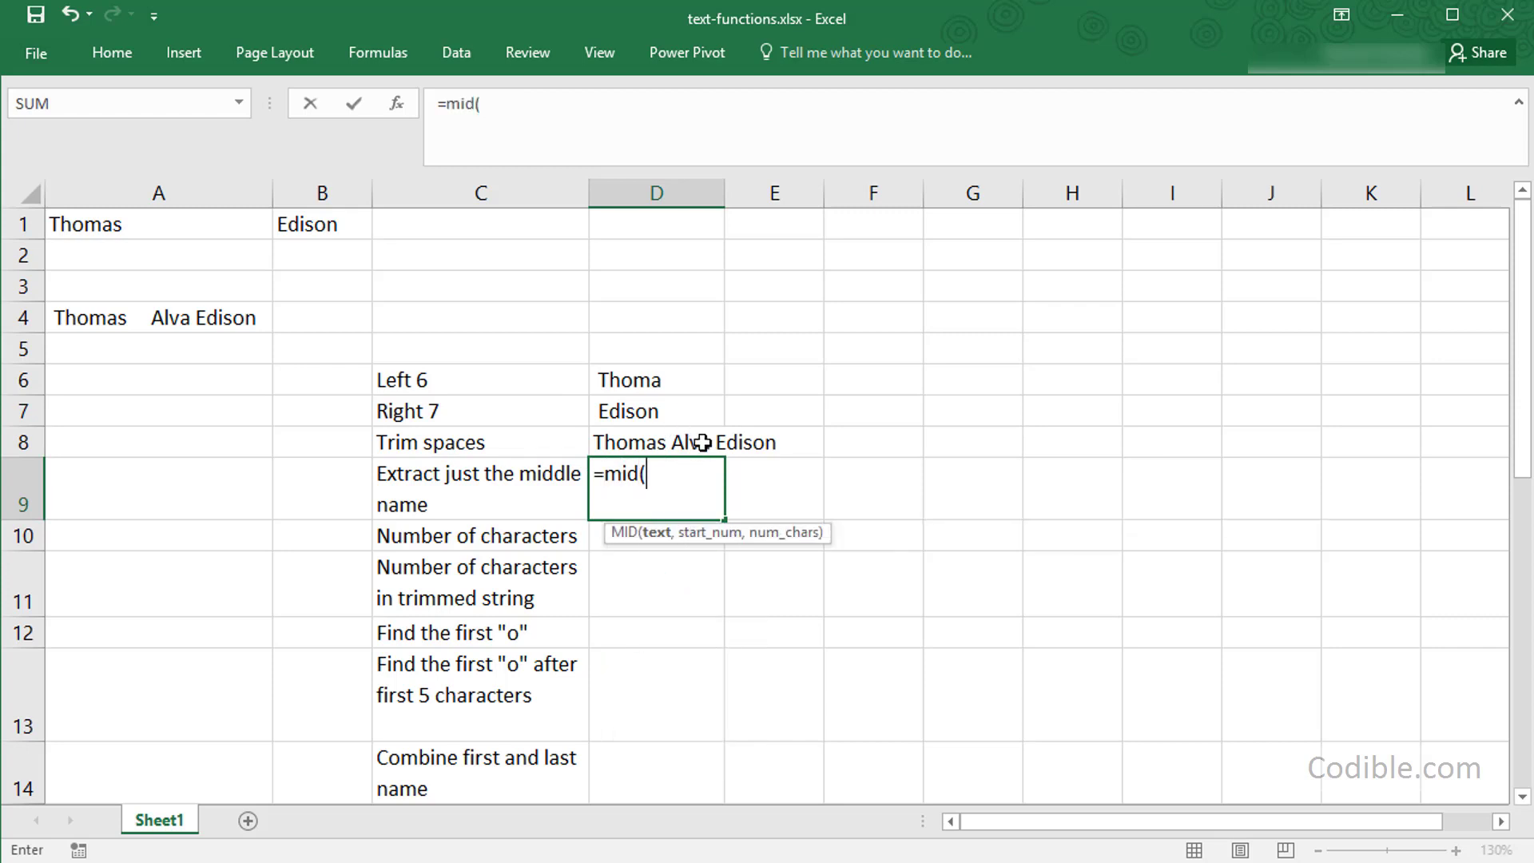
{"action": "left_click", "coordinate": [695, 441]}
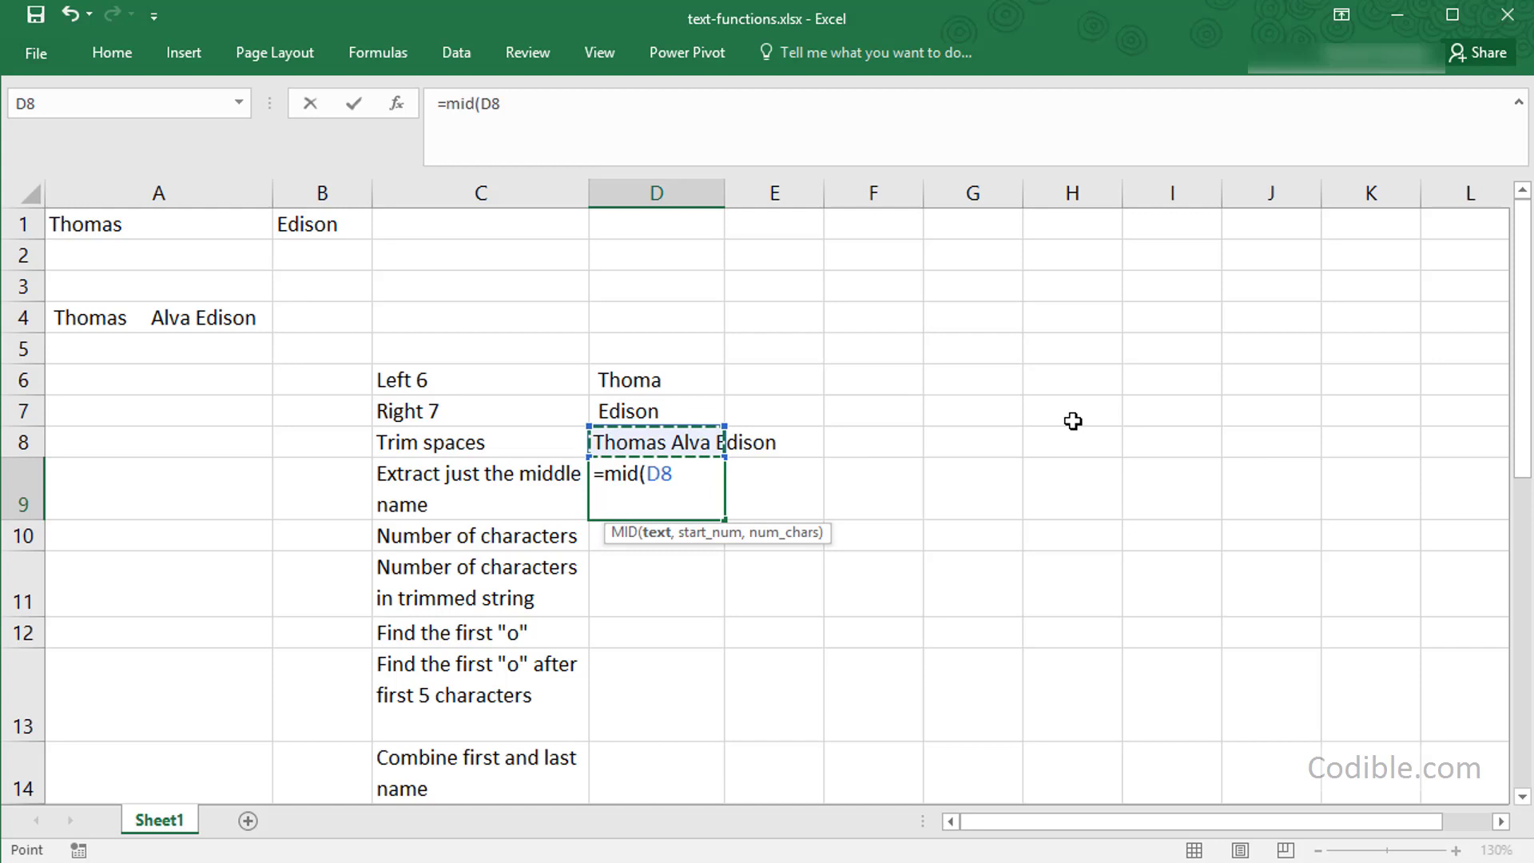
{"action": "type", "text": ","}
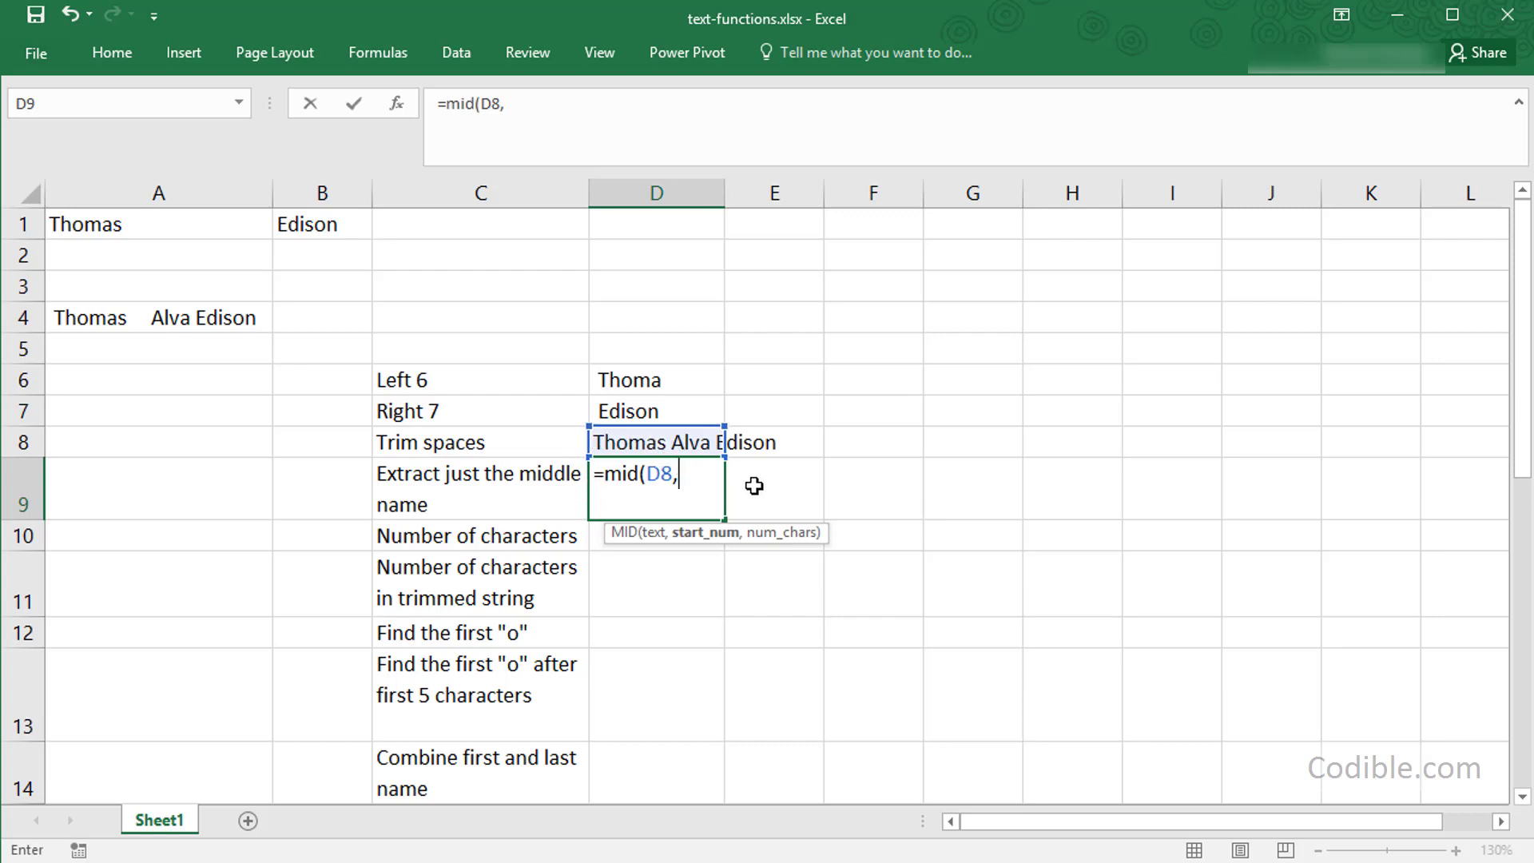
{"action": "type", "text": "8,"}
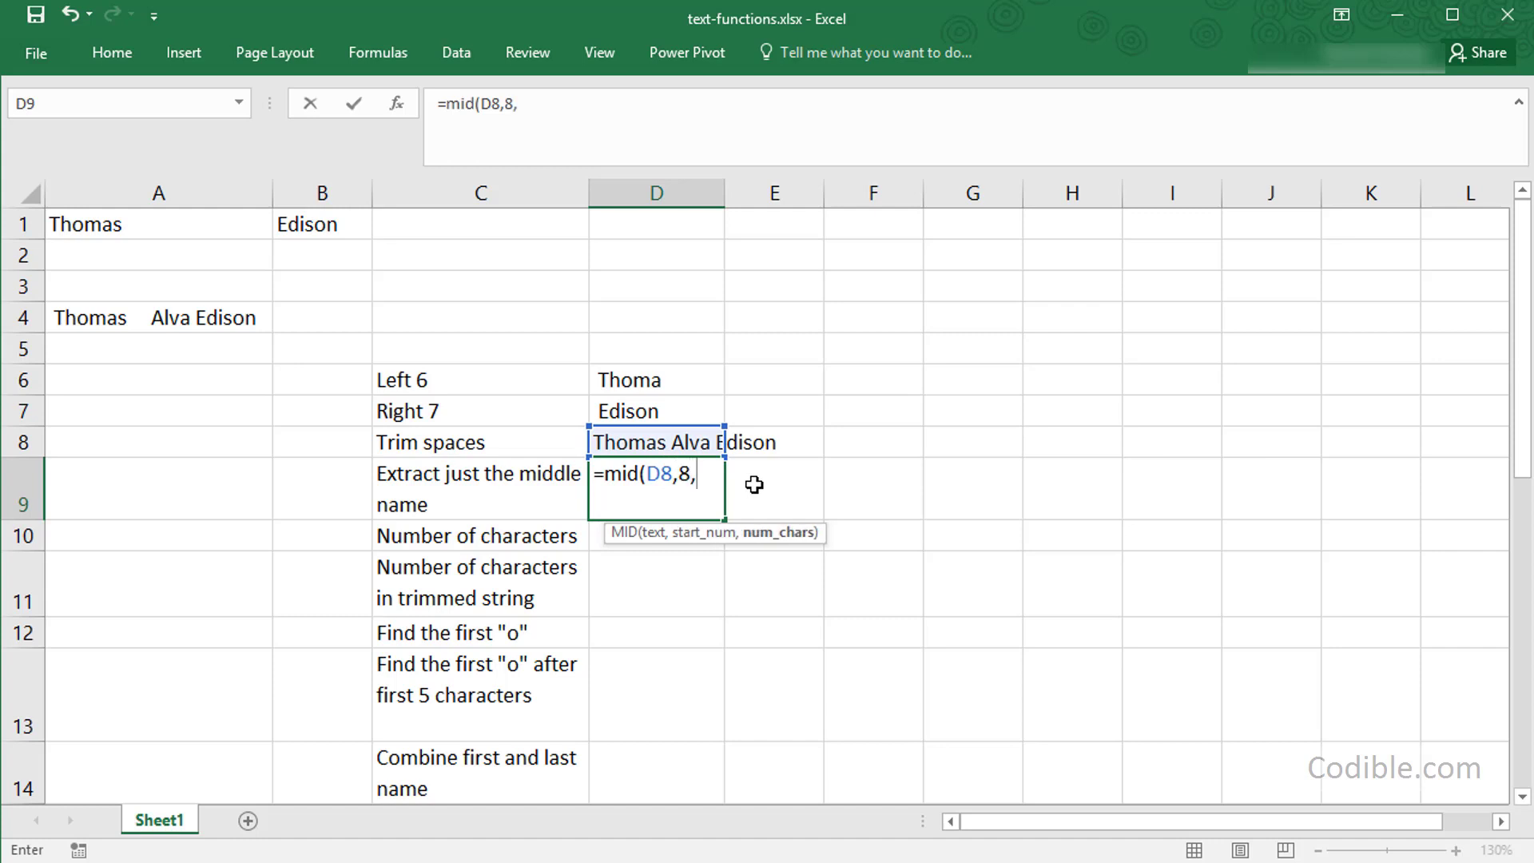
{"action": "type", "text": "4)"}
{"action": "key", "text": "Return"}
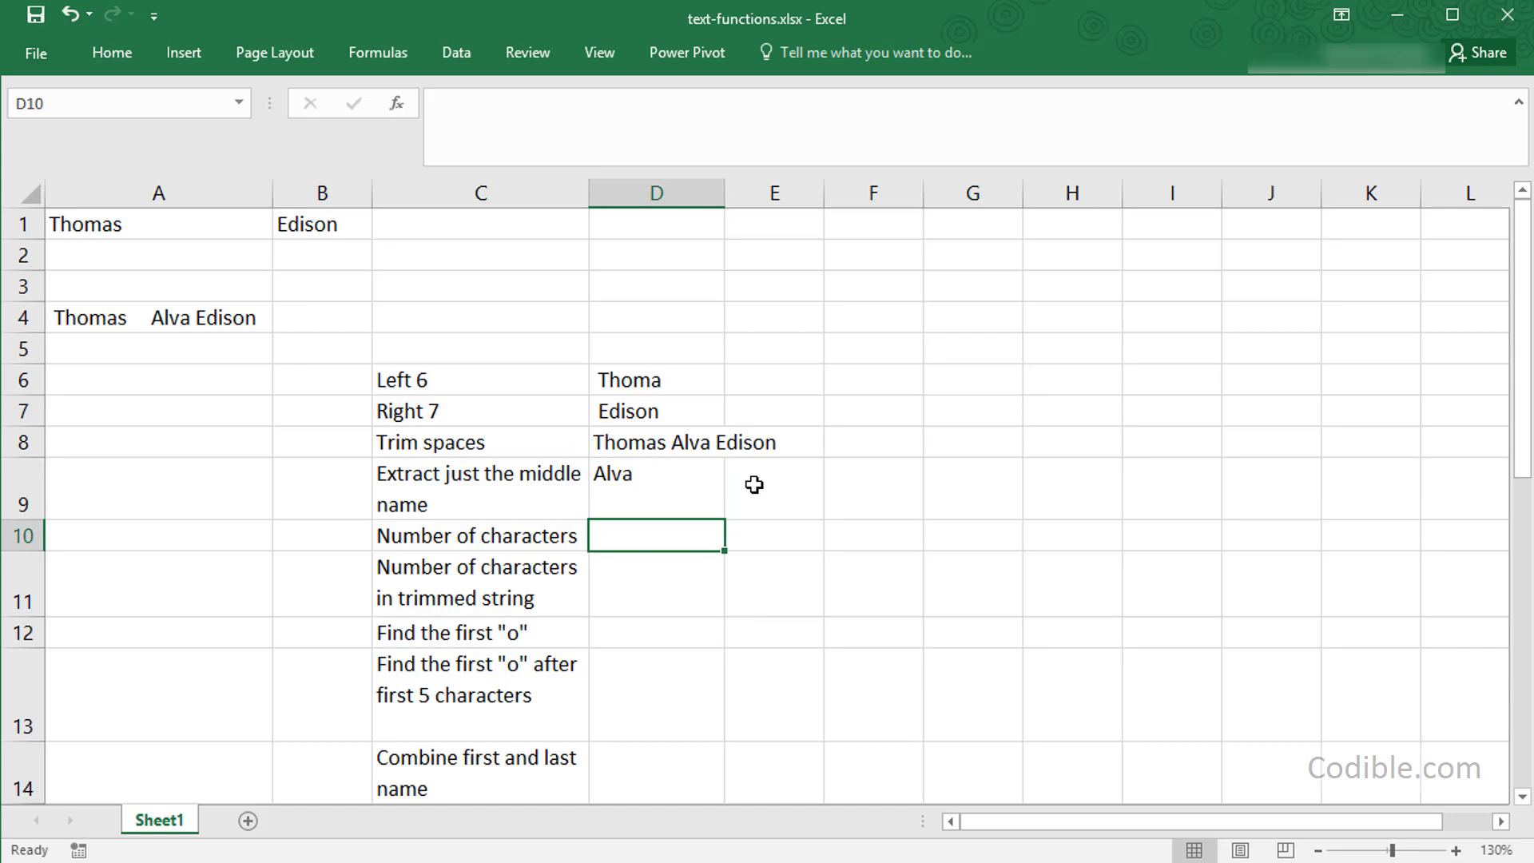
Step: Enter =LEN(A4) in D10, returning 23, and recheck D8's TRIM formula
{"action": "type", "text": "=le"}
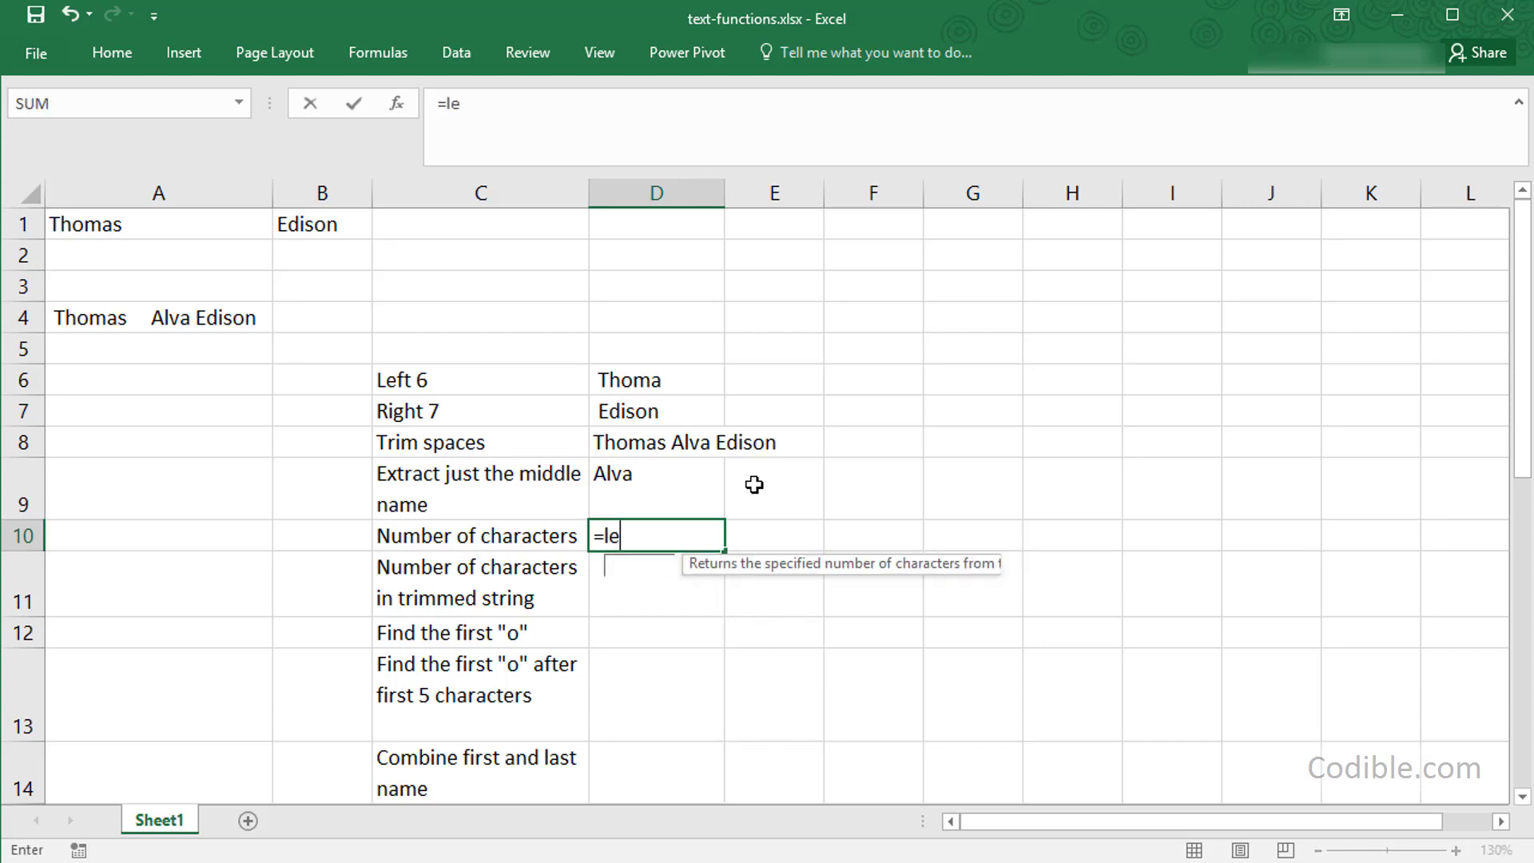
{"action": "type", "text": "n("}
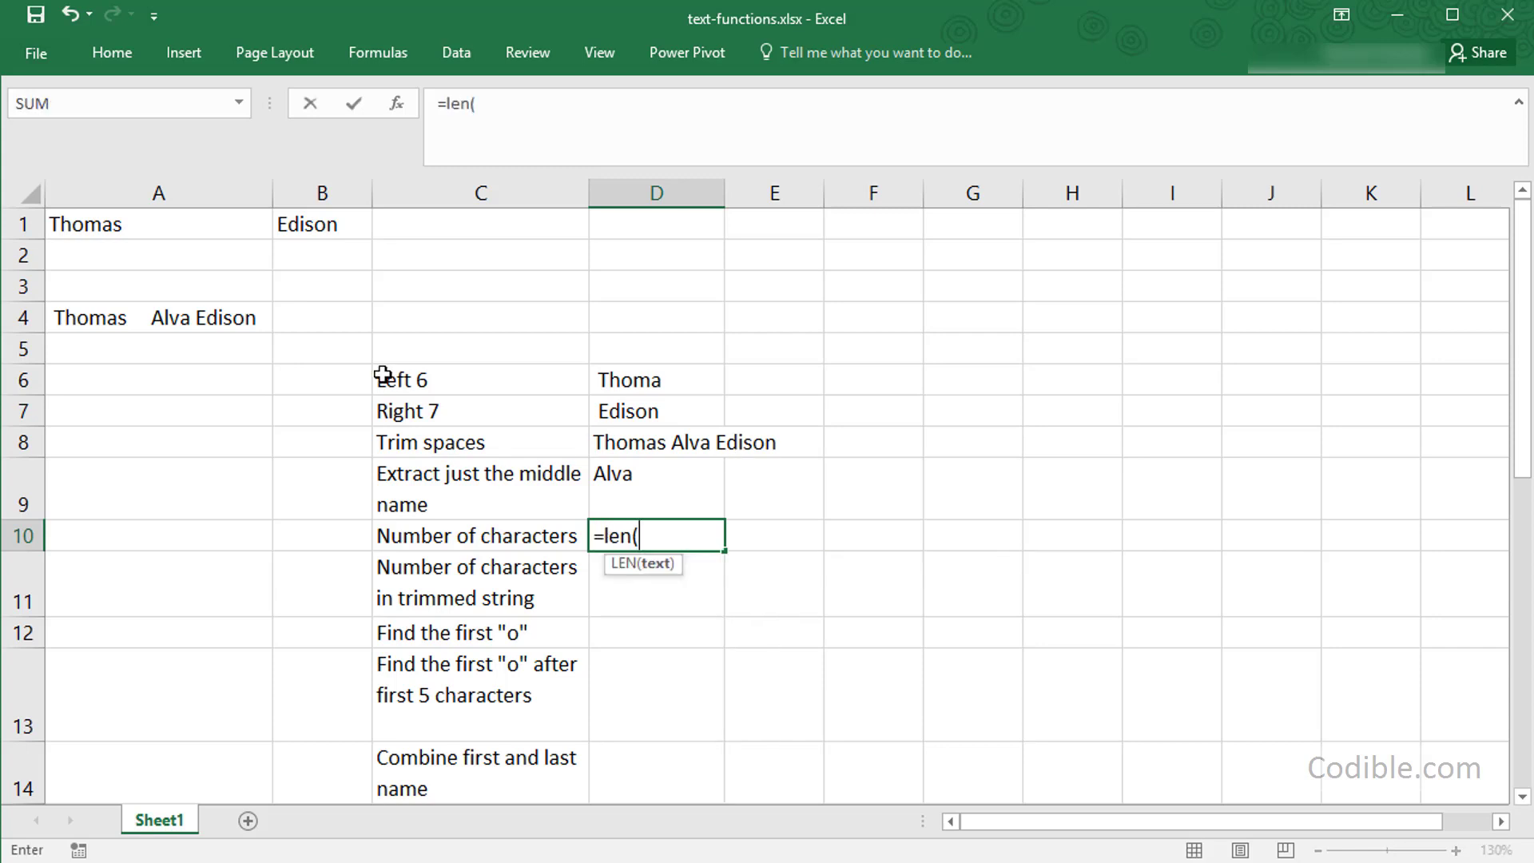
{"action": "left_click", "coordinate": [246, 319]}
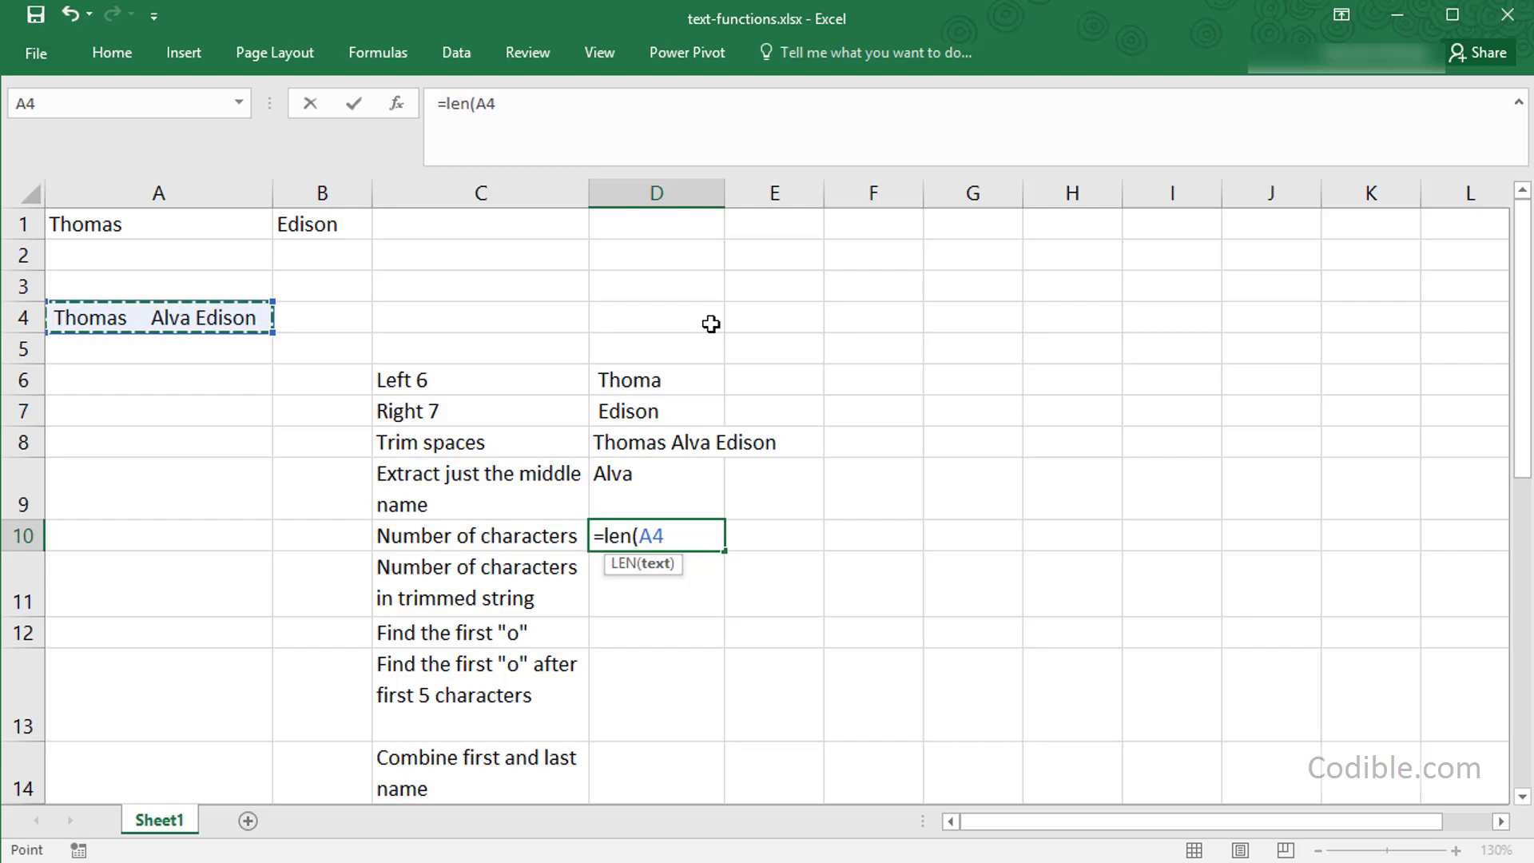
{"action": "type", "text": ")"}
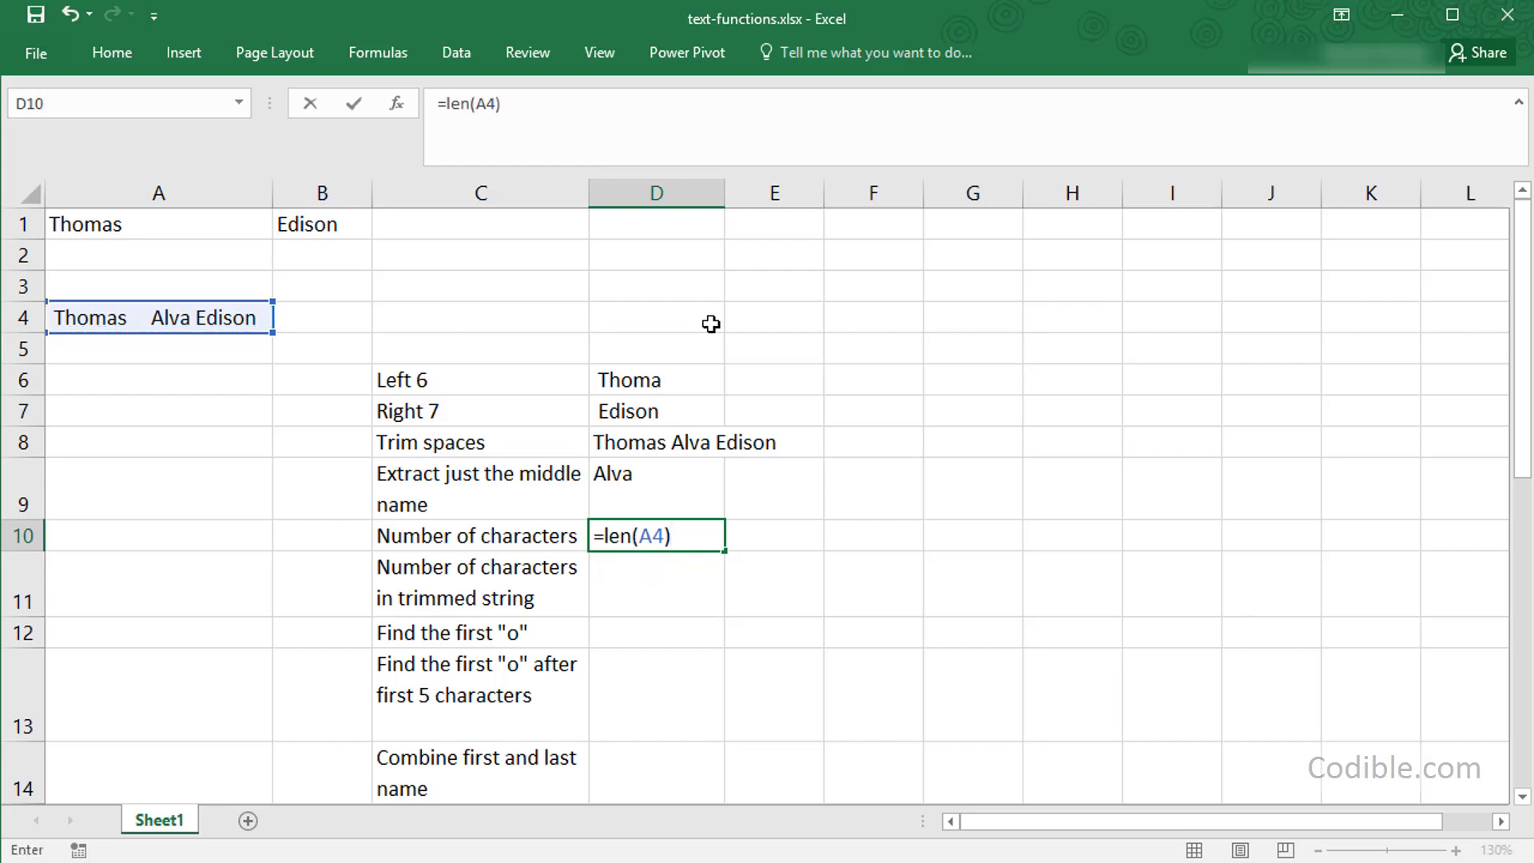
{"action": "key", "text": "Return"}
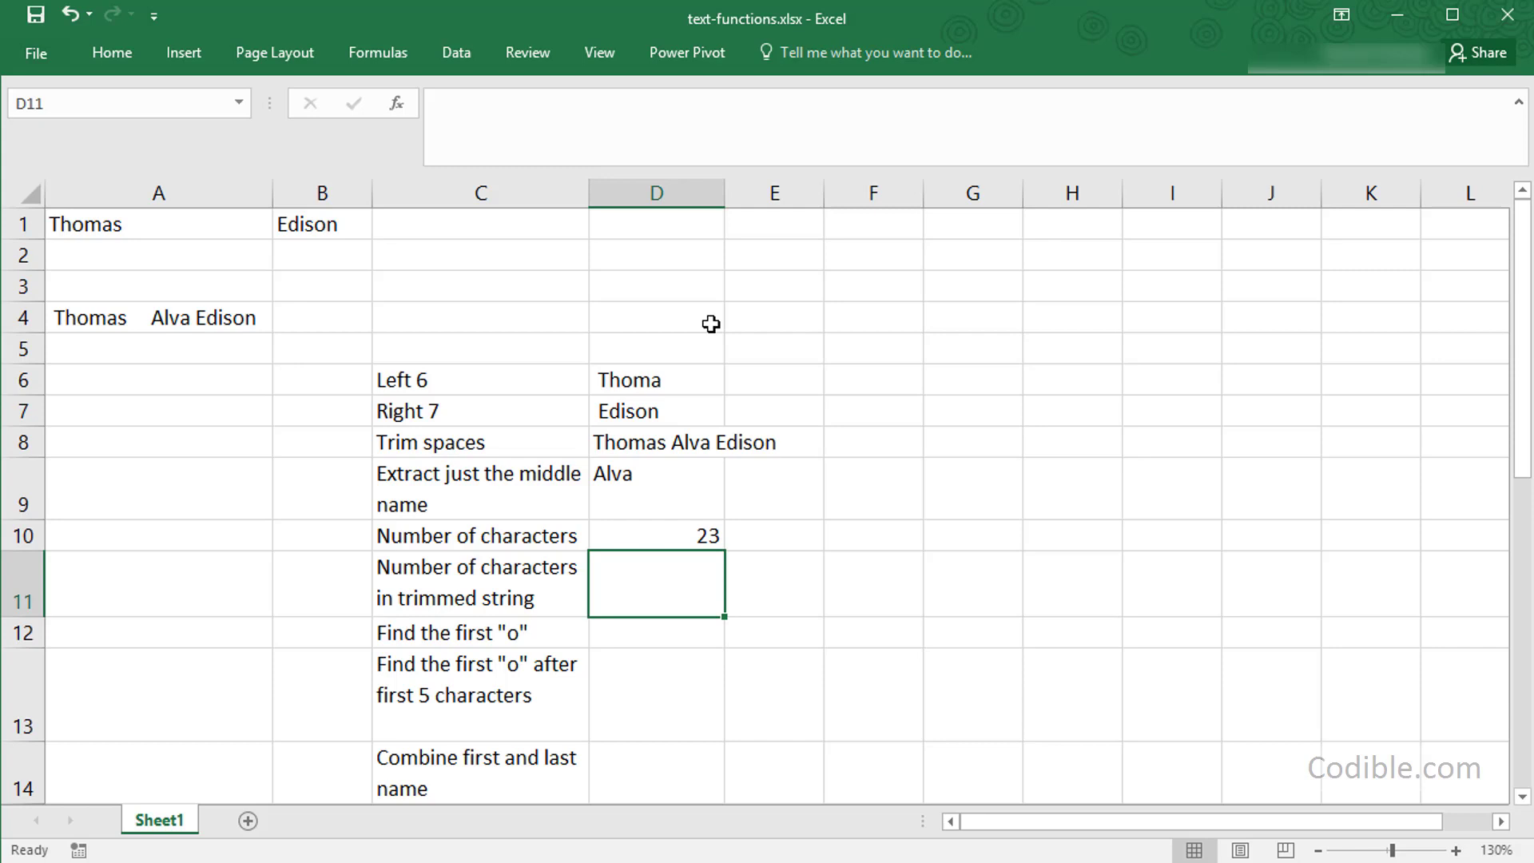
{"action": "left_click", "coordinate": [675, 440]}
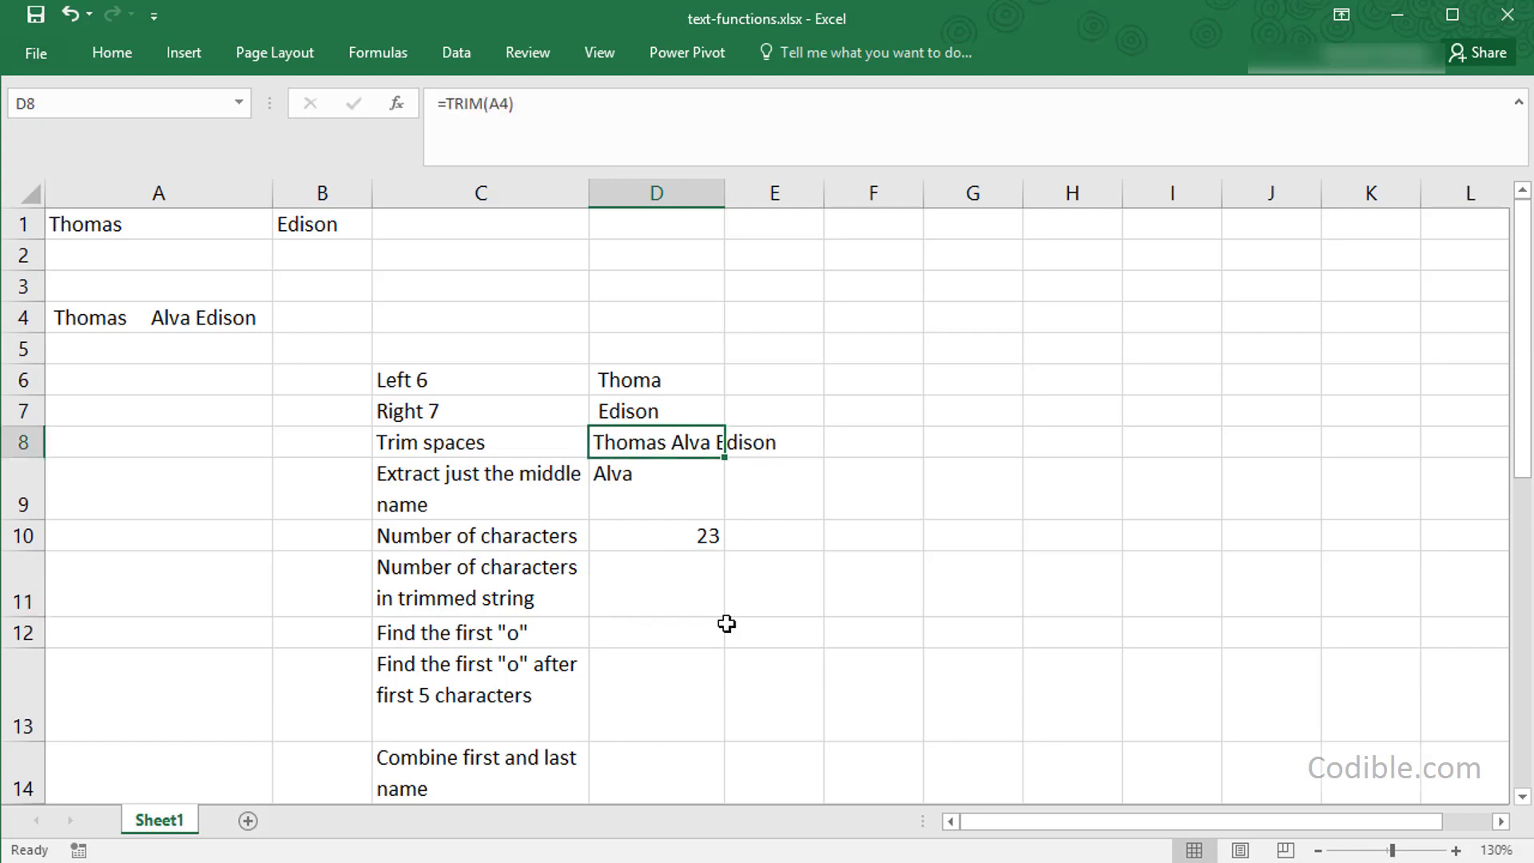
{"action": "left_click", "coordinate": [702, 604]}
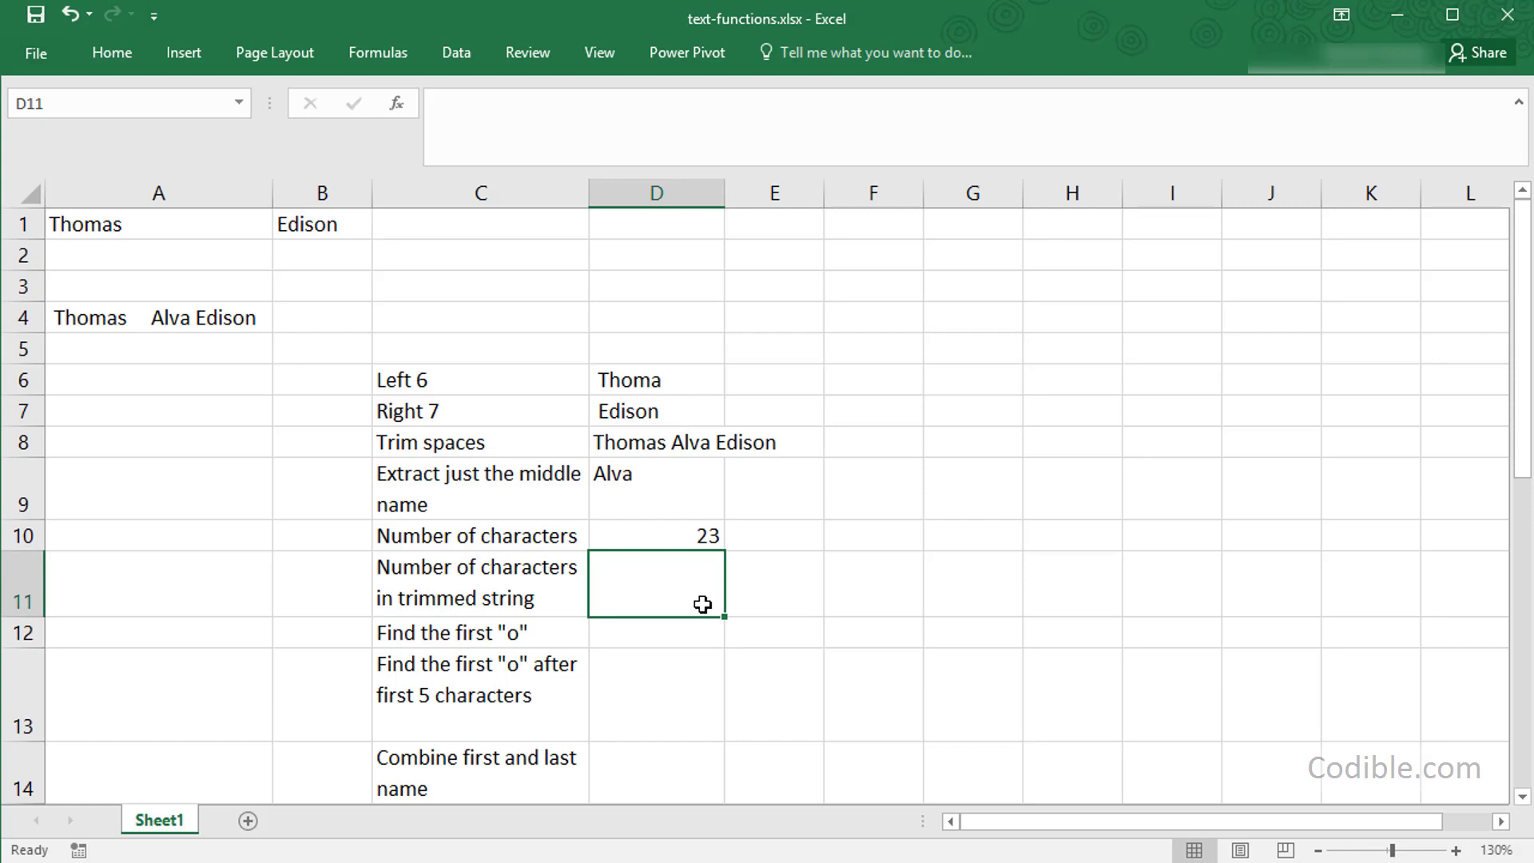
Step: Enter =LEN(TRIM(A4)) in D11, returning 18
{"action": "type", "text": "=len"}
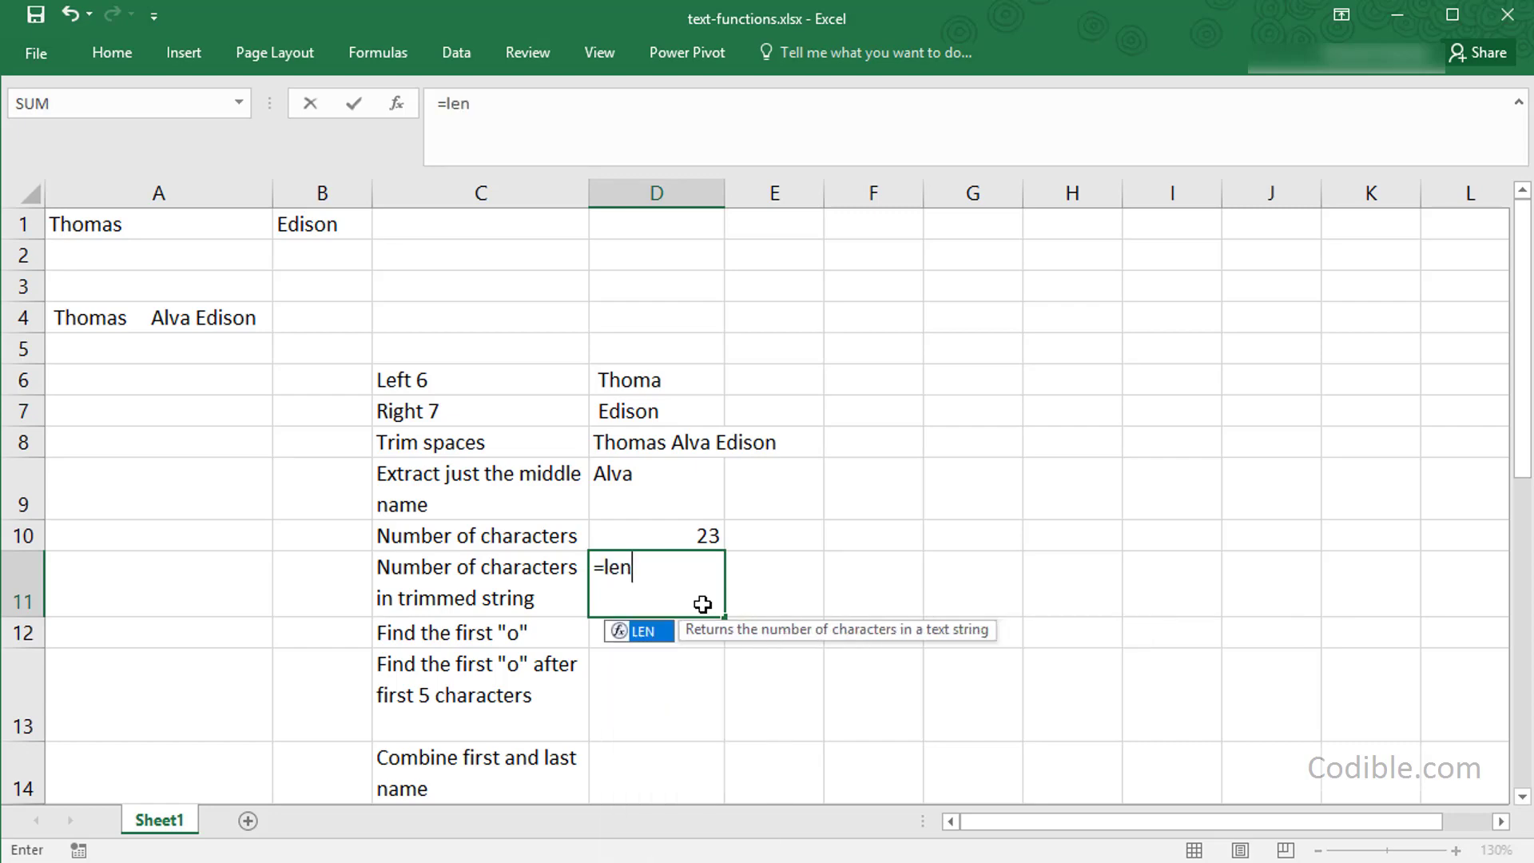
{"action": "type", "text": "(tri"}
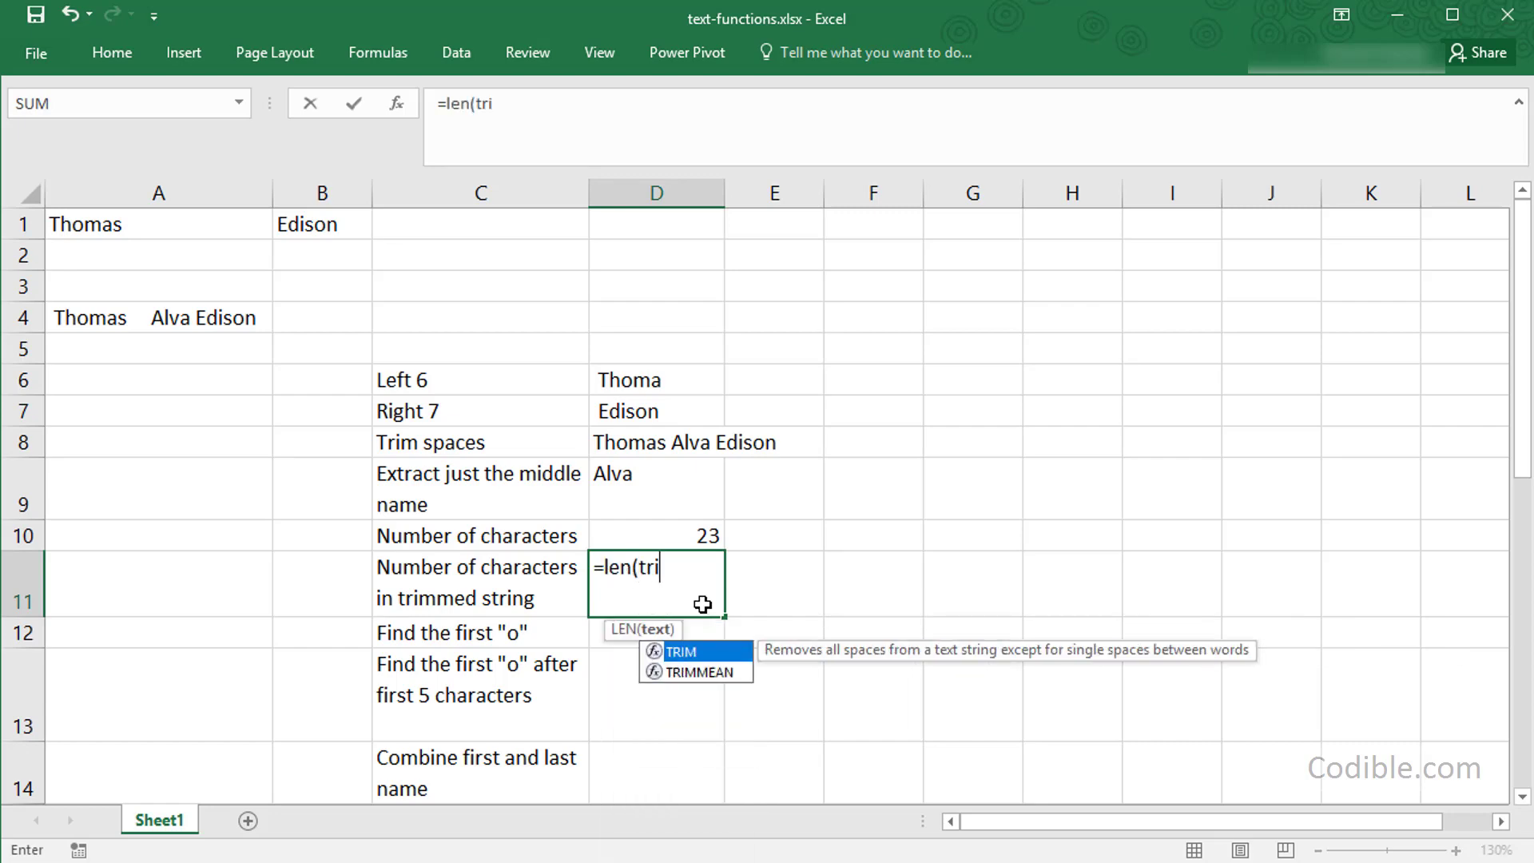
{"action": "type", "text": "m("}
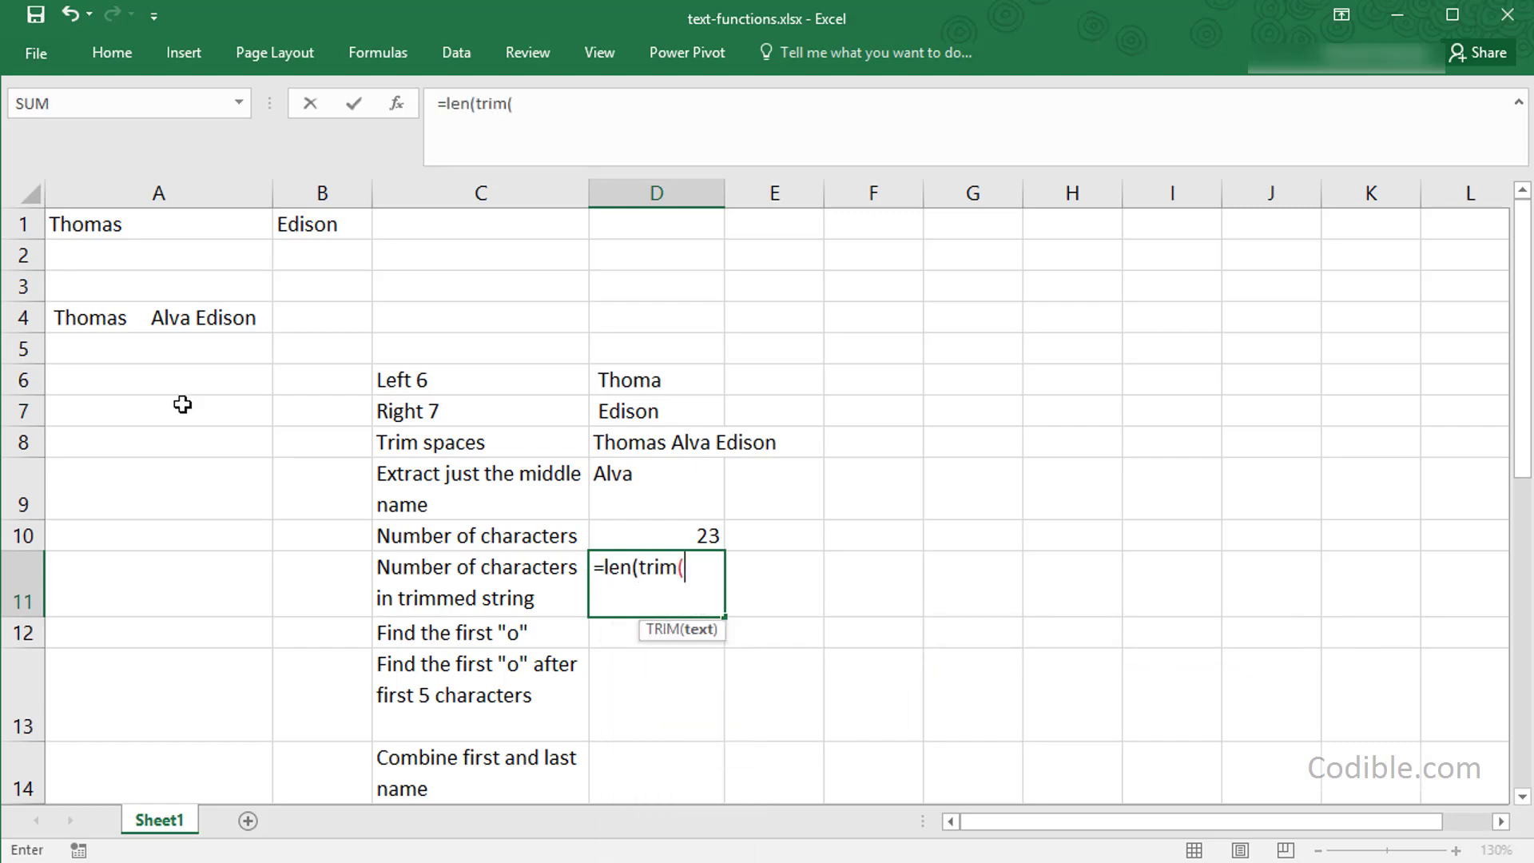
{"action": "left_click", "coordinate": [174, 329]}
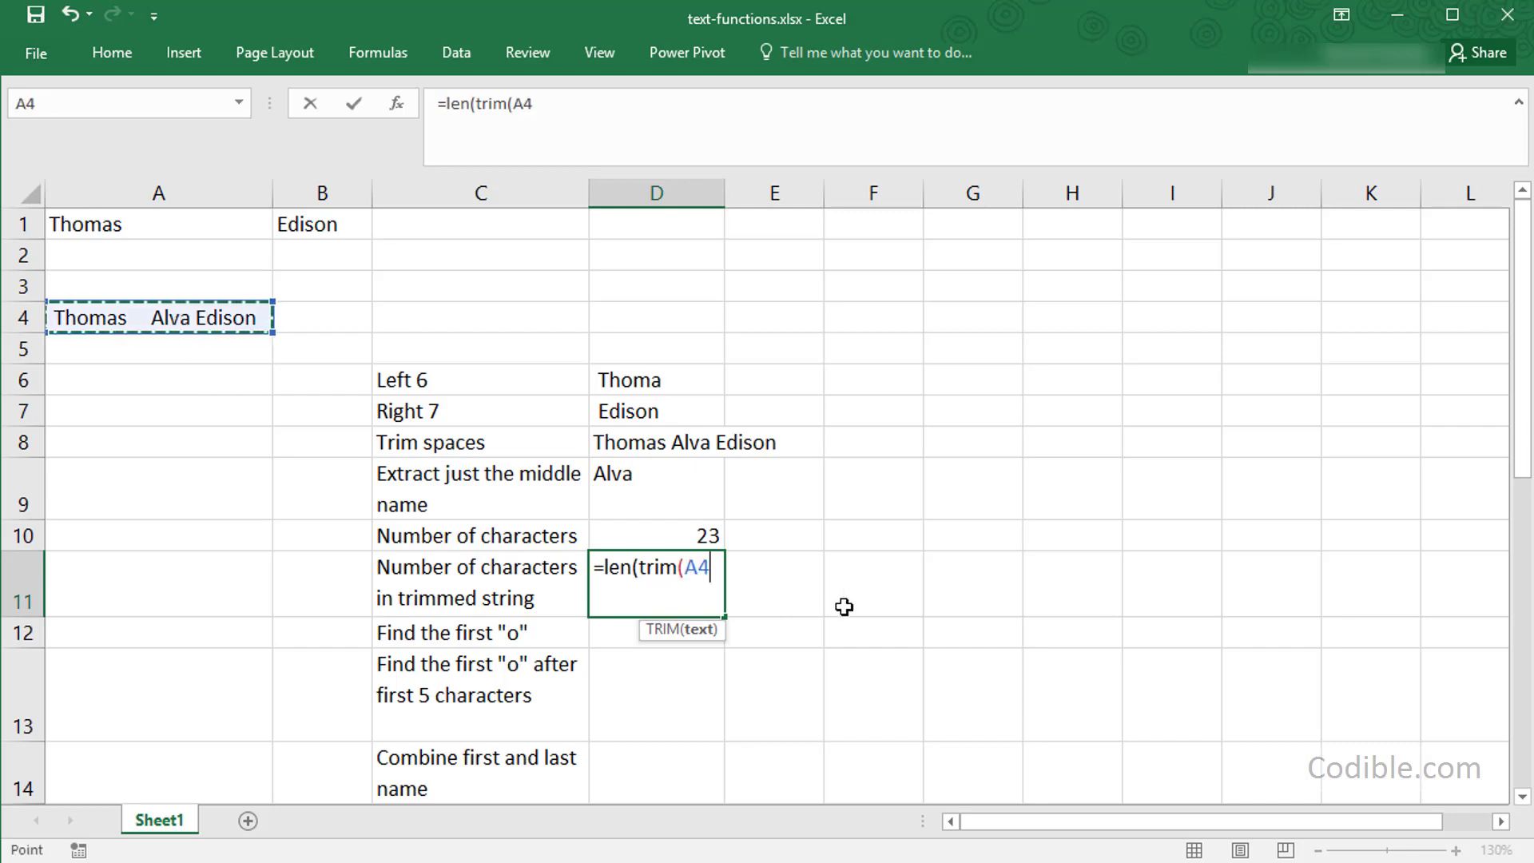
{"action": "type", "text": ")"}
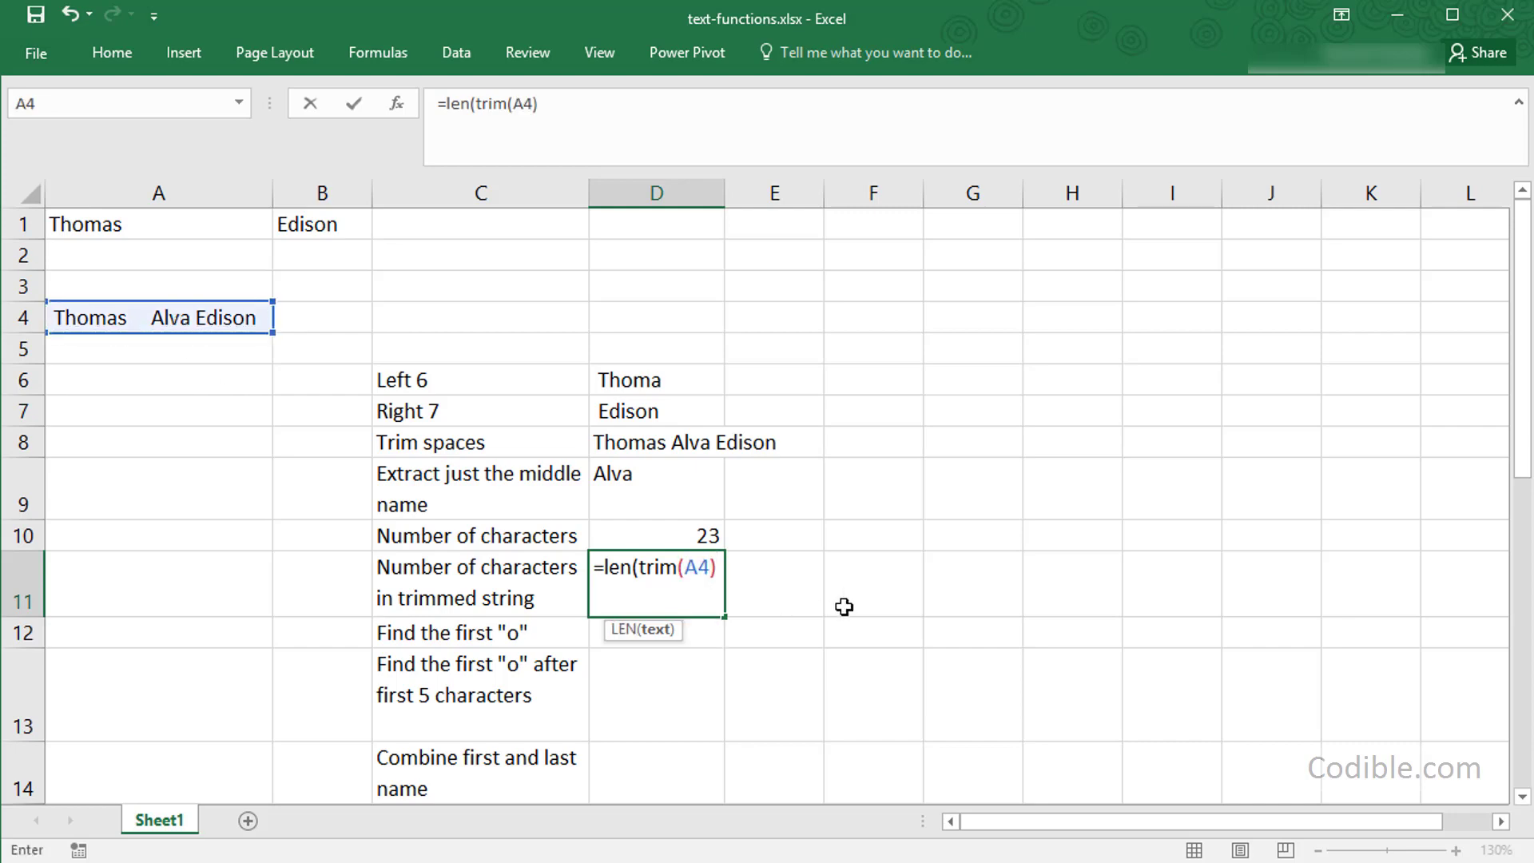
{"action": "type", "text": ")"}
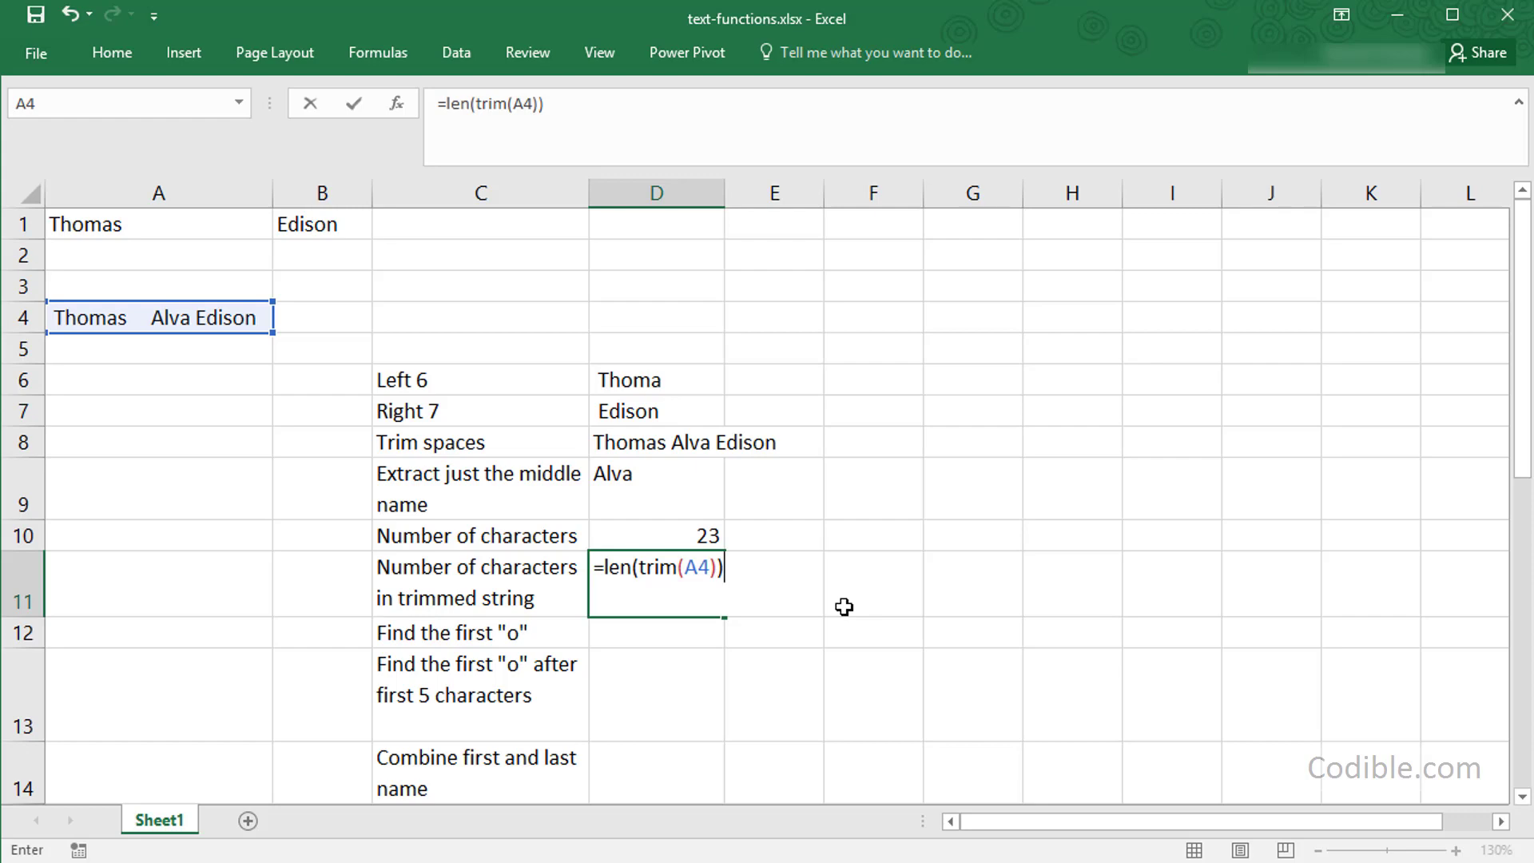
{"action": "key", "text": "Return"}
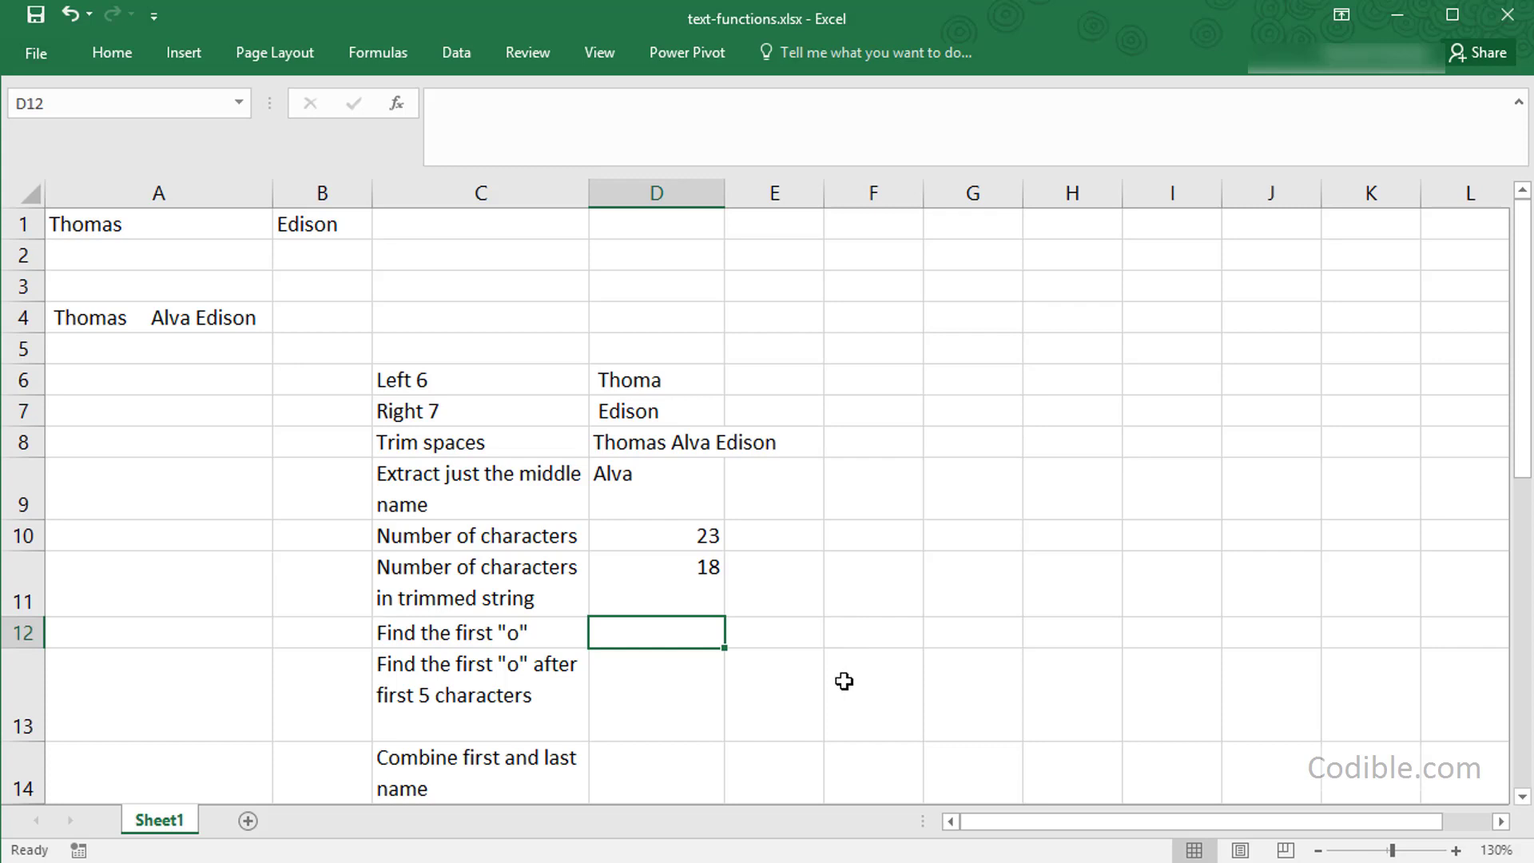
Step: Enter =FIND("o",D8) in D12, returning position 3
{"action": "type", "text": "="}
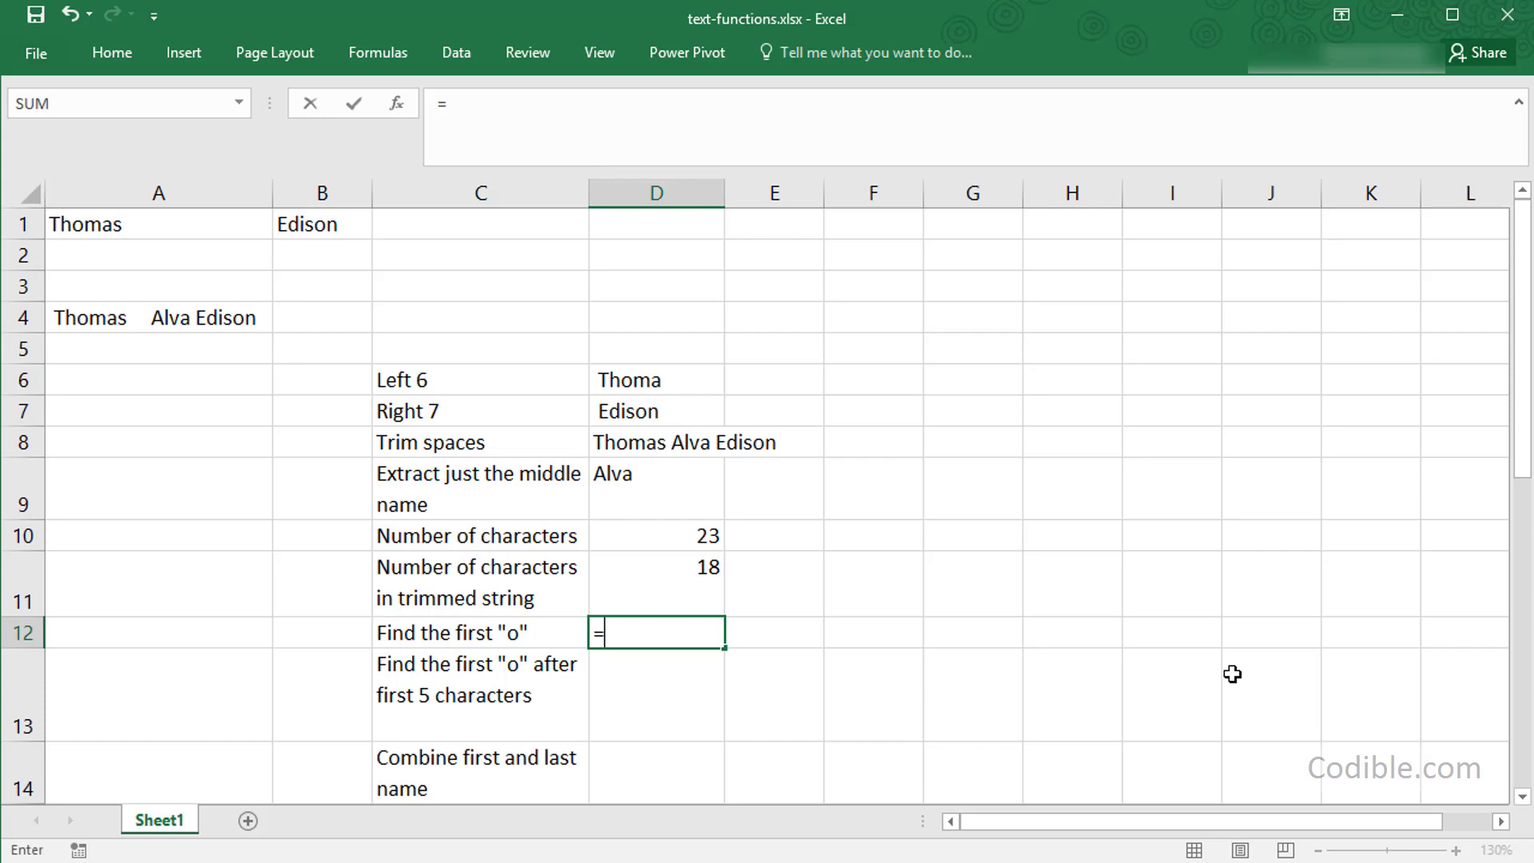
{"action": "type", "text": "find("}
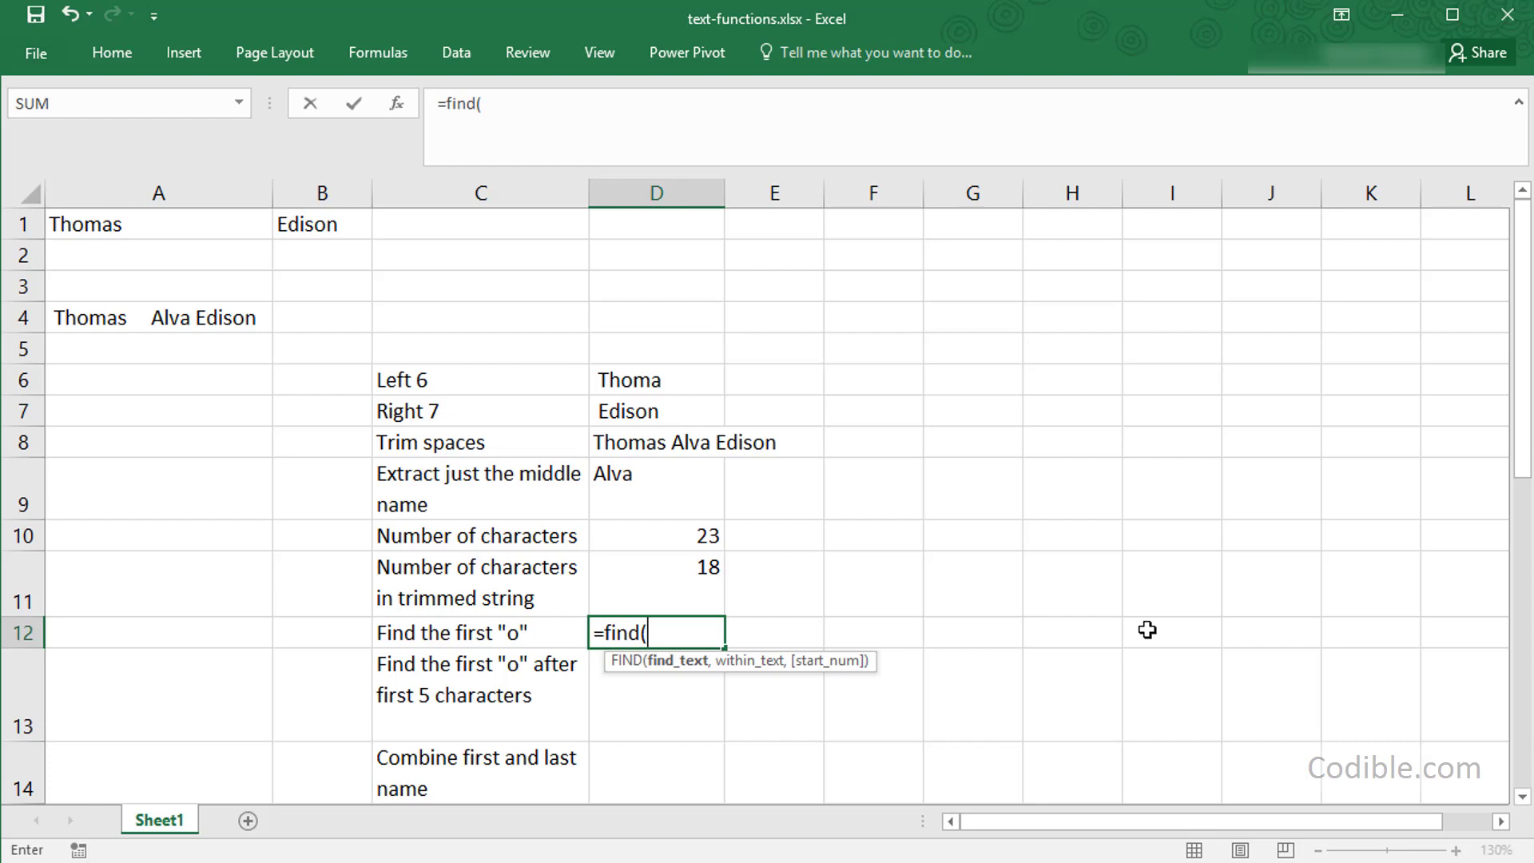
{"action": "type", "text": "\"o\","}
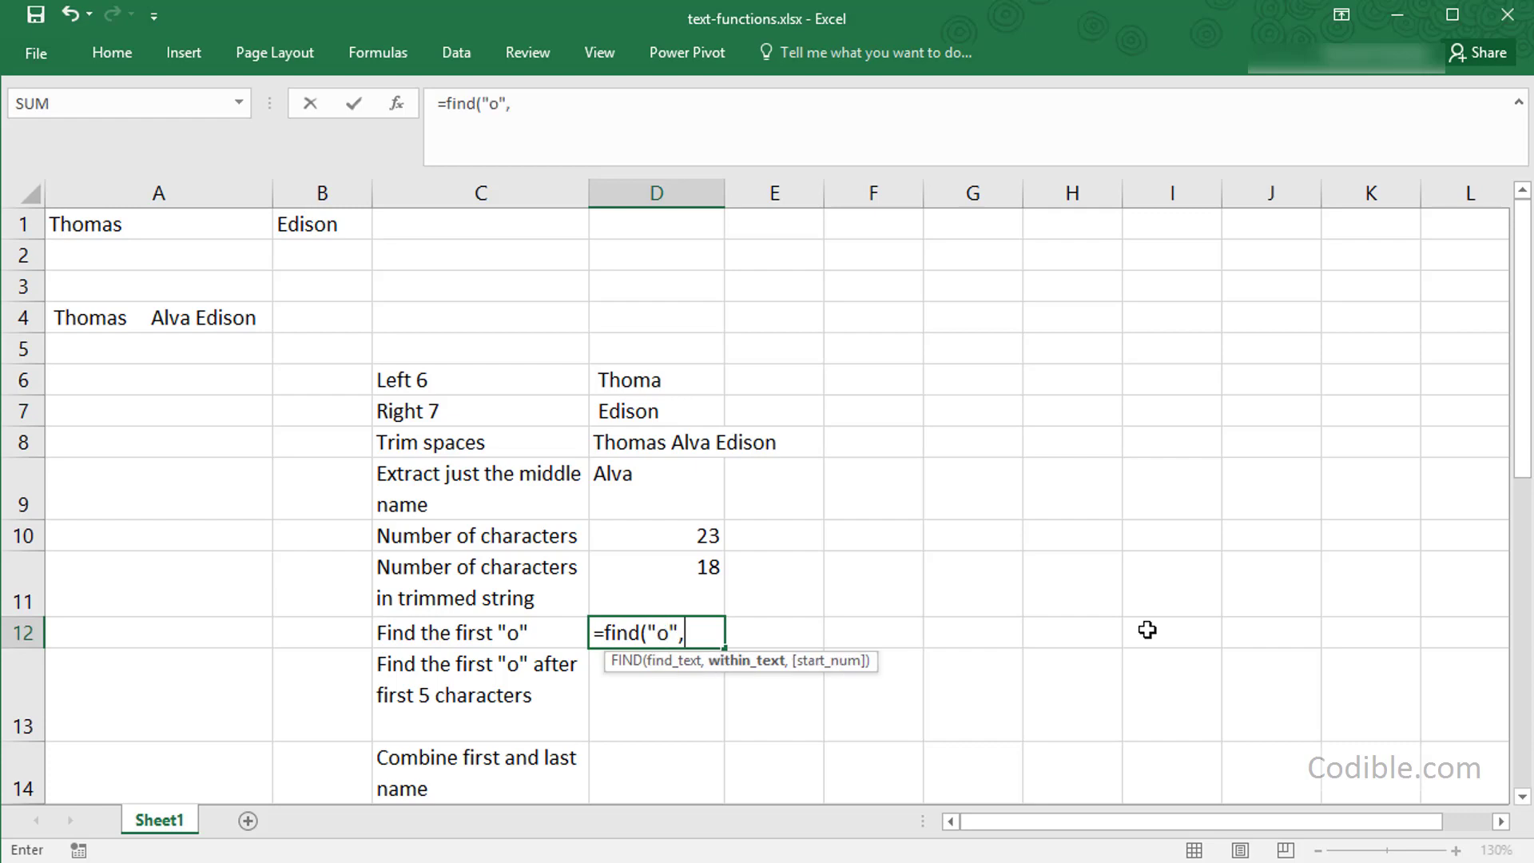
{"action": "left_click", "coordinate": [659, 444]}
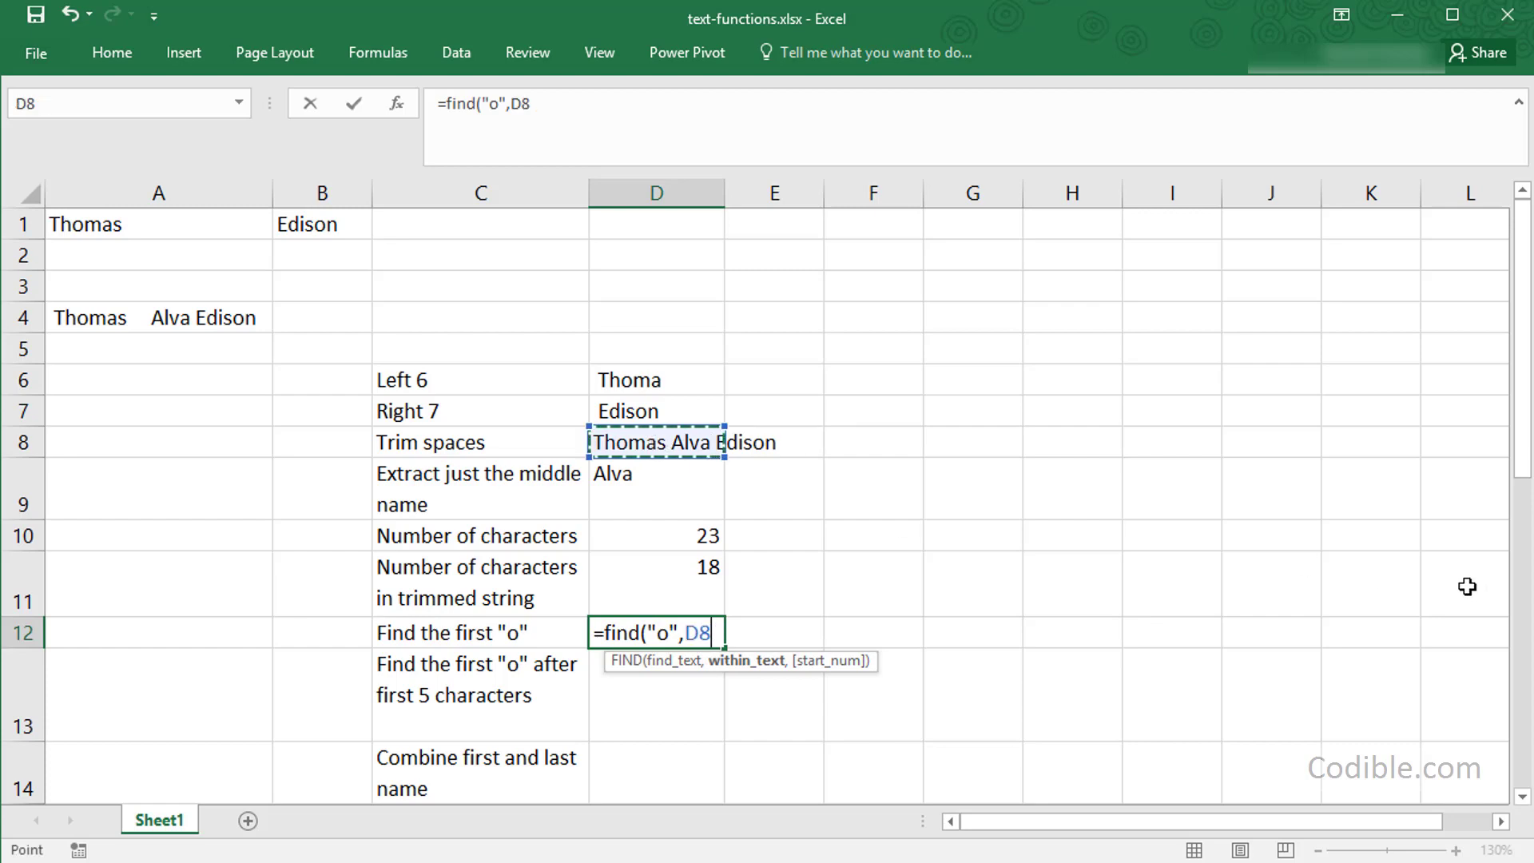
{"action": "type", "text": ")"}
{"action": "key", "text": "Return"}
{"action": "key", "text": "Up"}
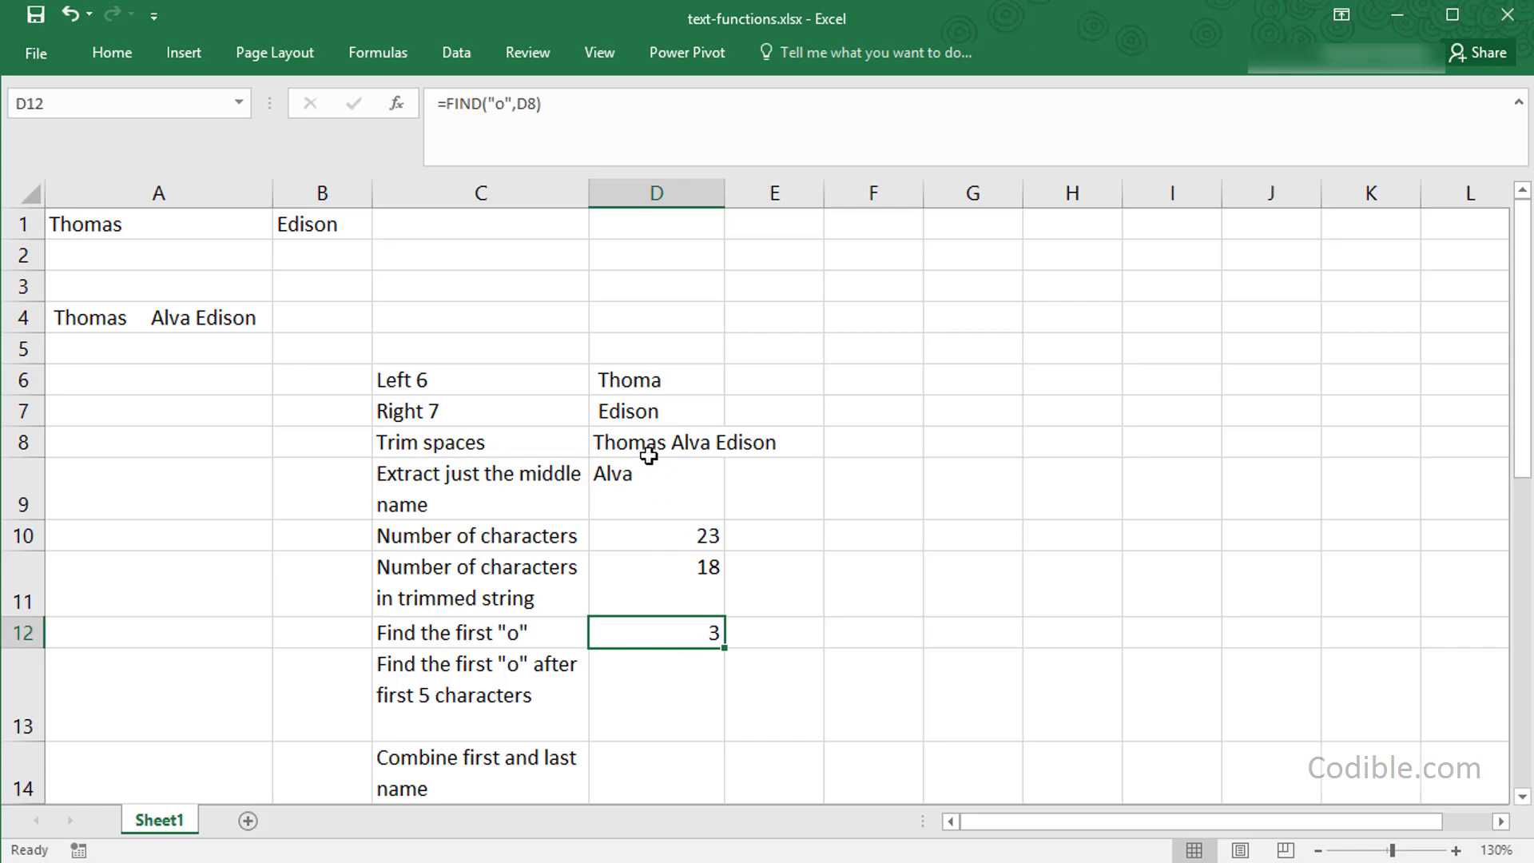
{"action": "left_click", "coordinate": [689, 709]}
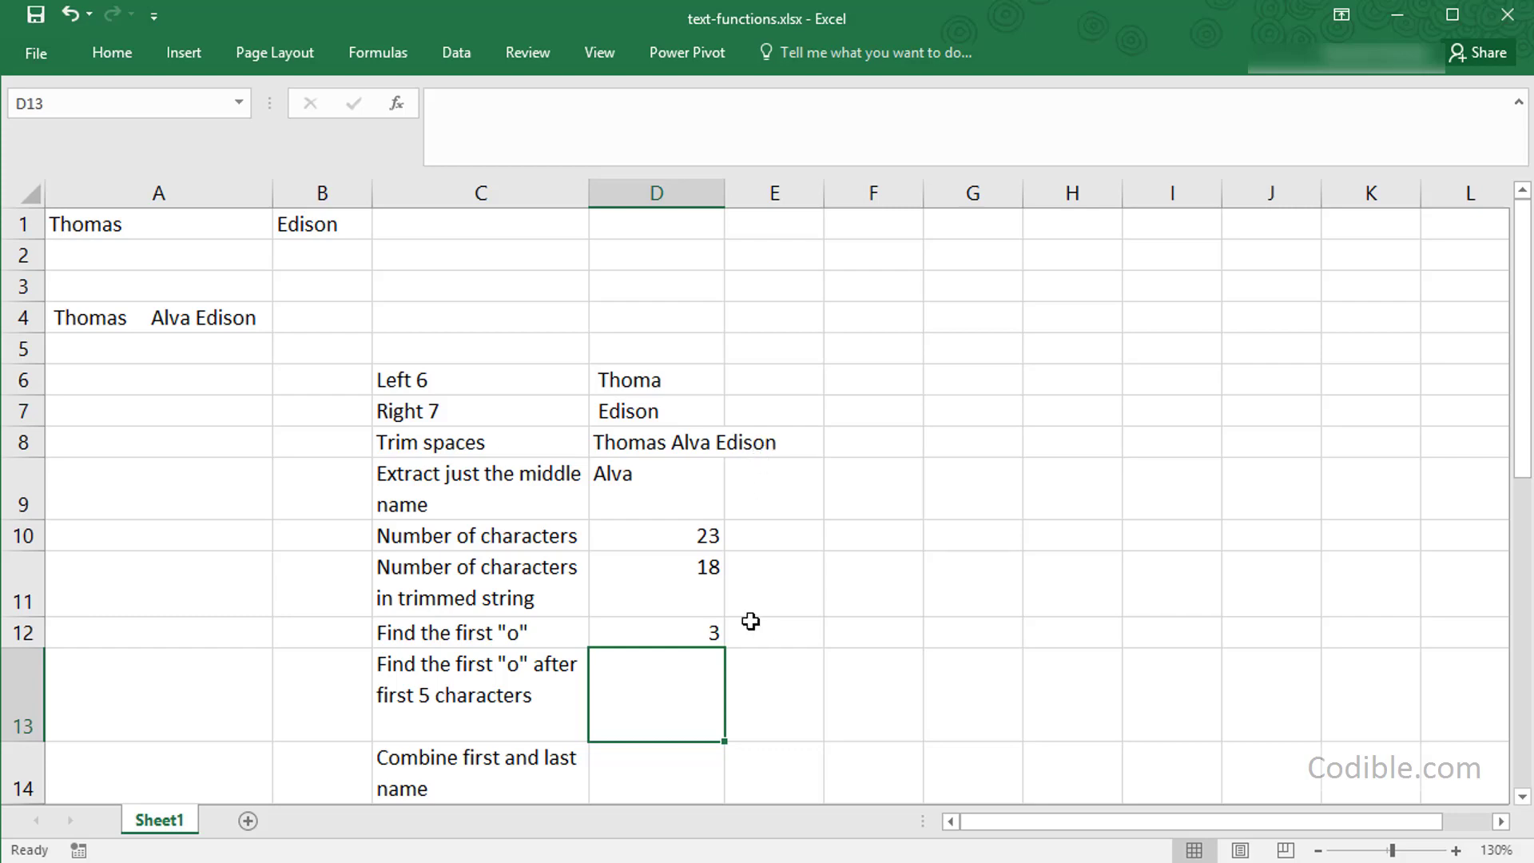
Step: Enter =FIND("o",D8,5) in D13, returning position 17
{"action": "type", "text": "=find("}
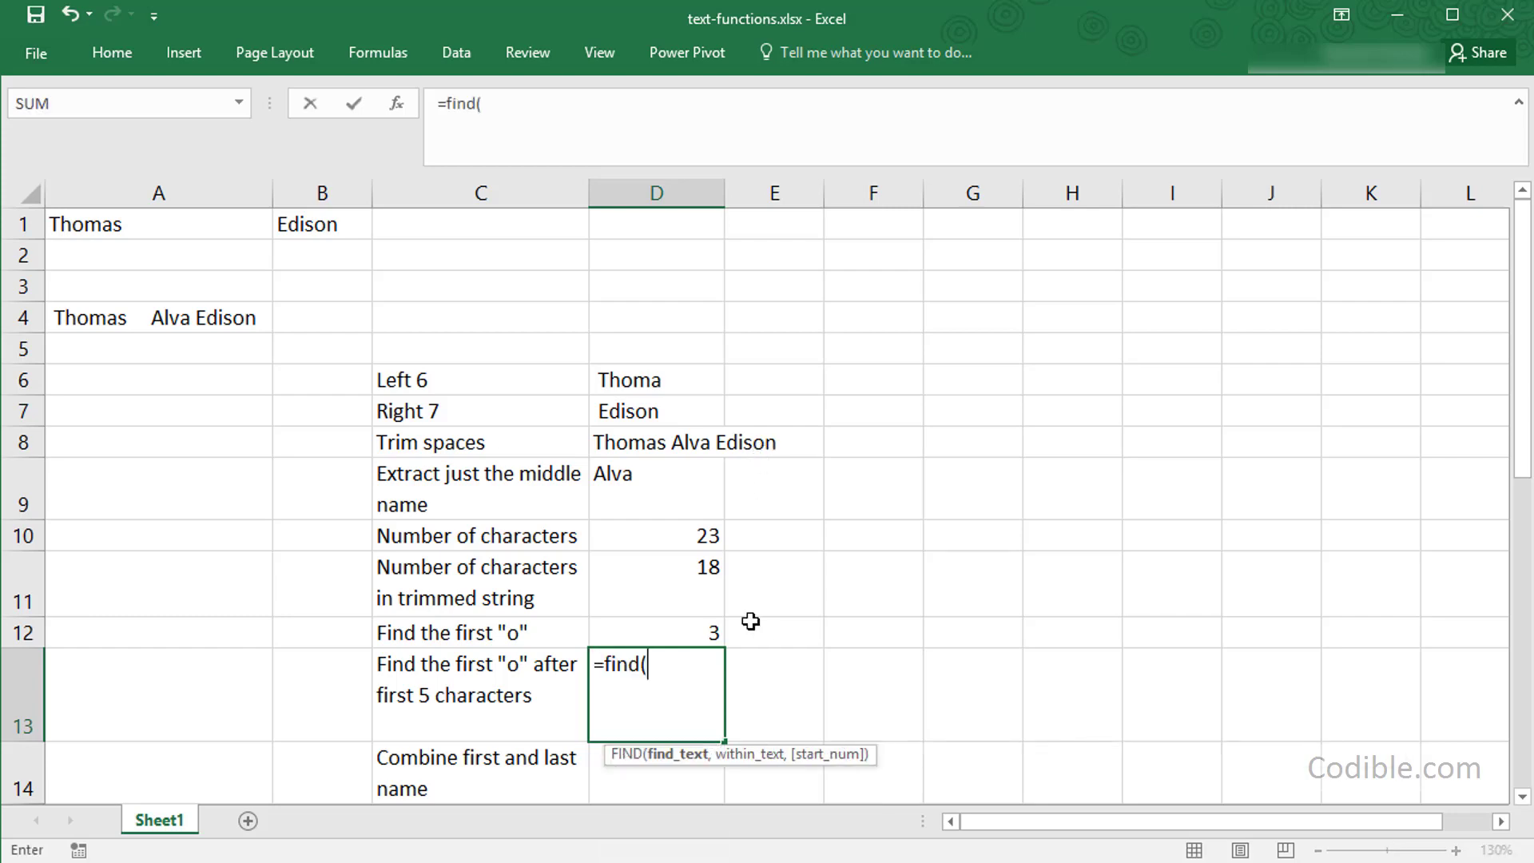
{"action": "type", "text": "\"o\","}
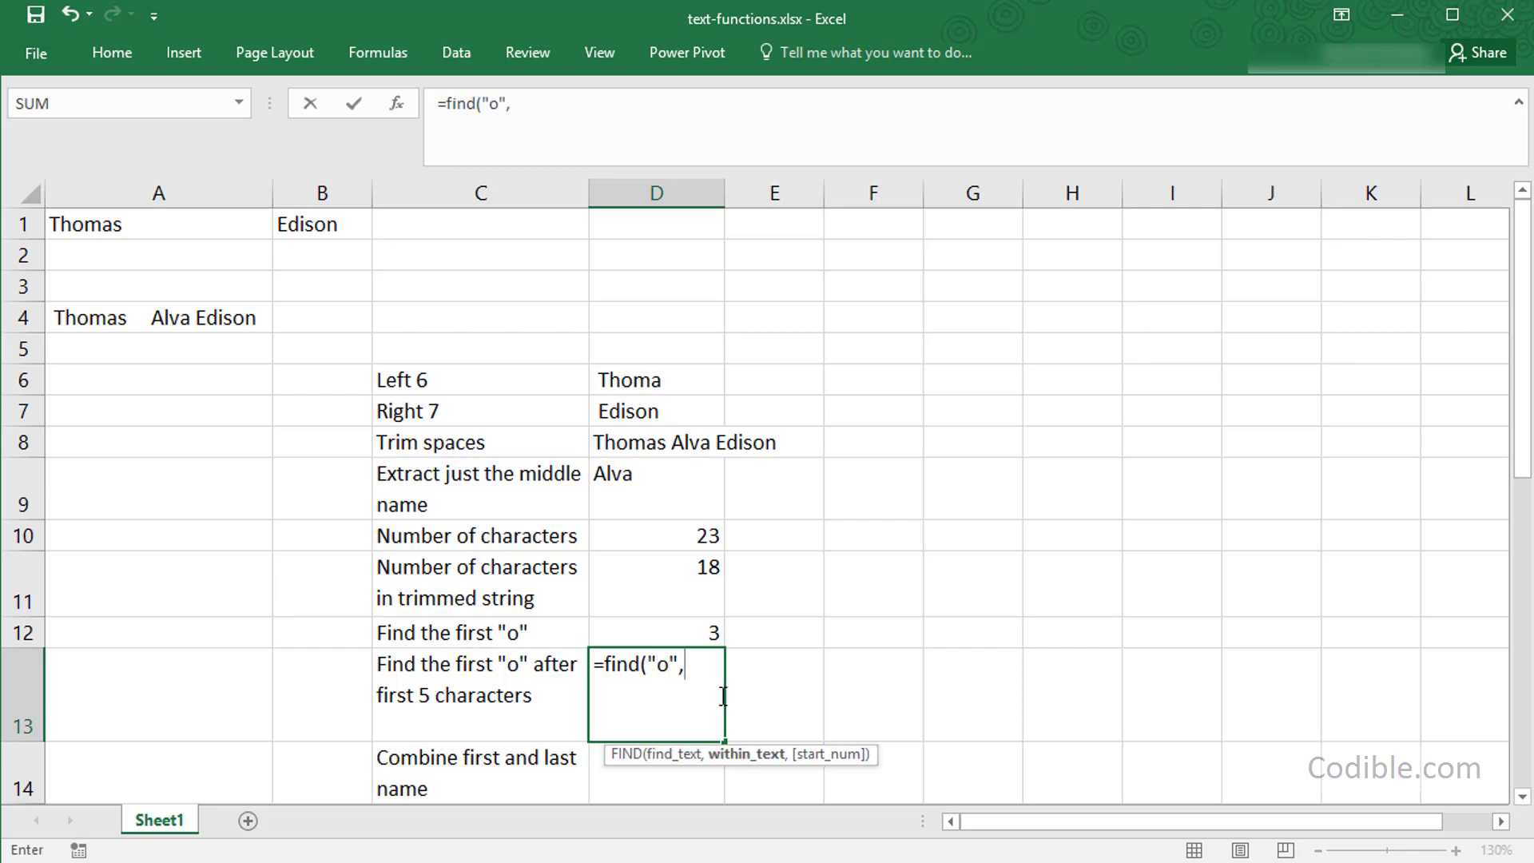
{"action": "left_click", "coordinate": [657, 441]}
{"action": "type", "text": ","}
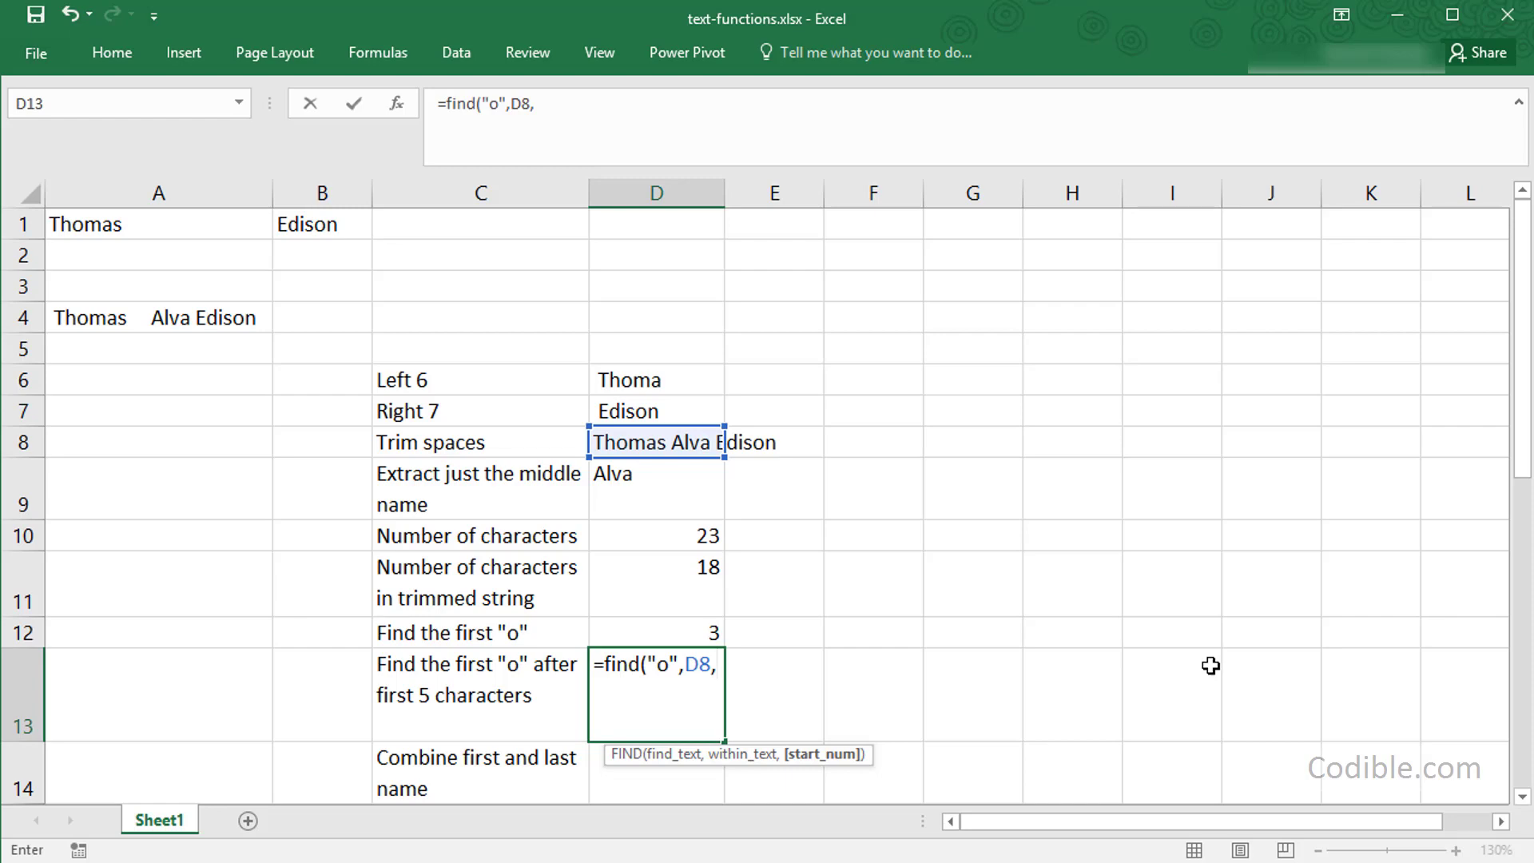
{"action": "type", "text": "5)"}
{"action": "key", "text": "Return"}
{"action": "key", "text": "Up"}
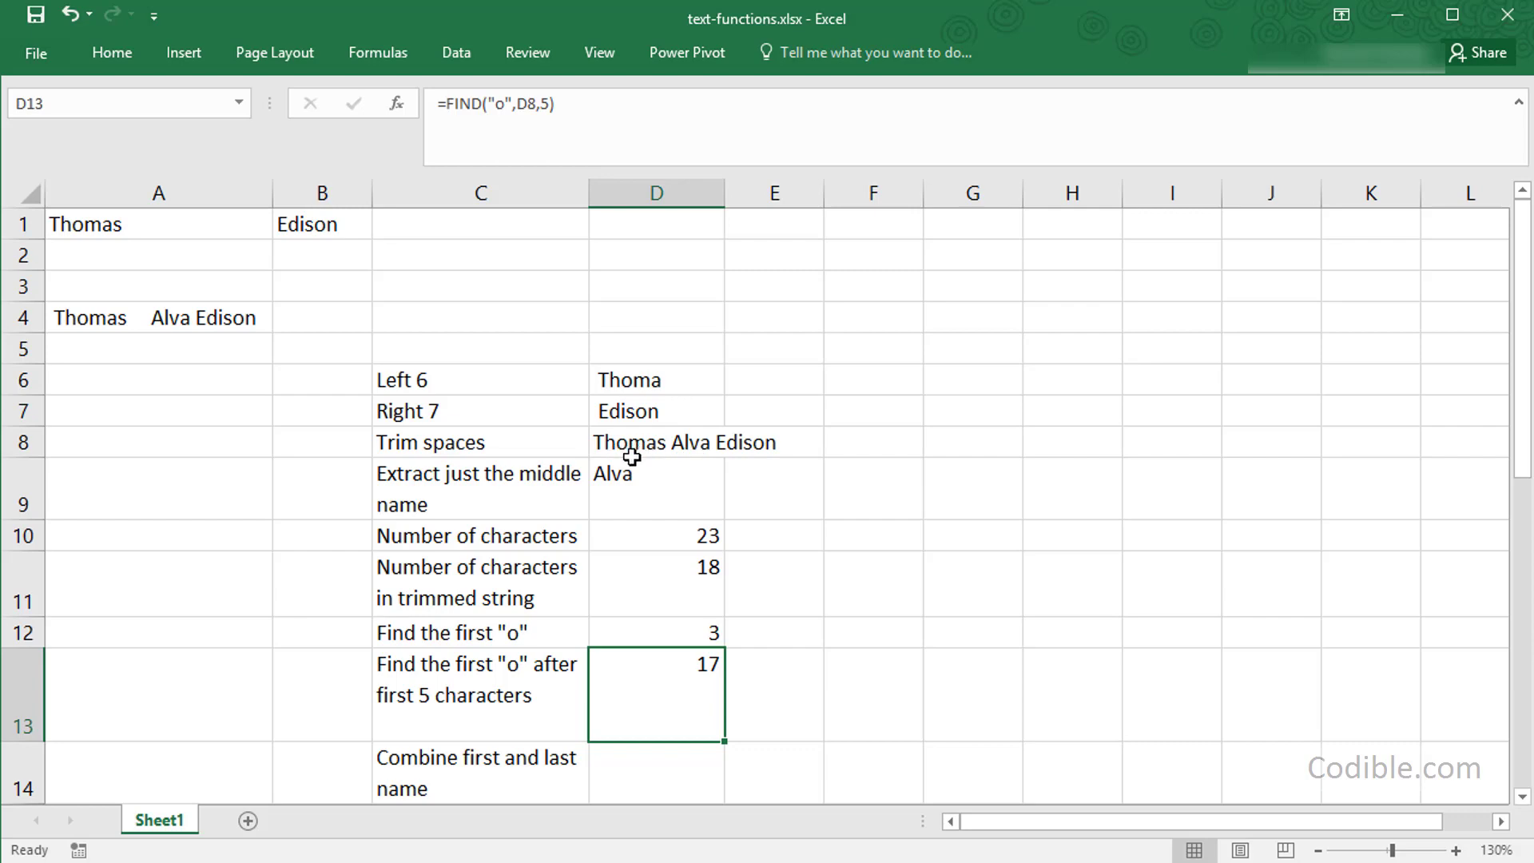
{"action": "left_click", "coordinate": [685, 767]}
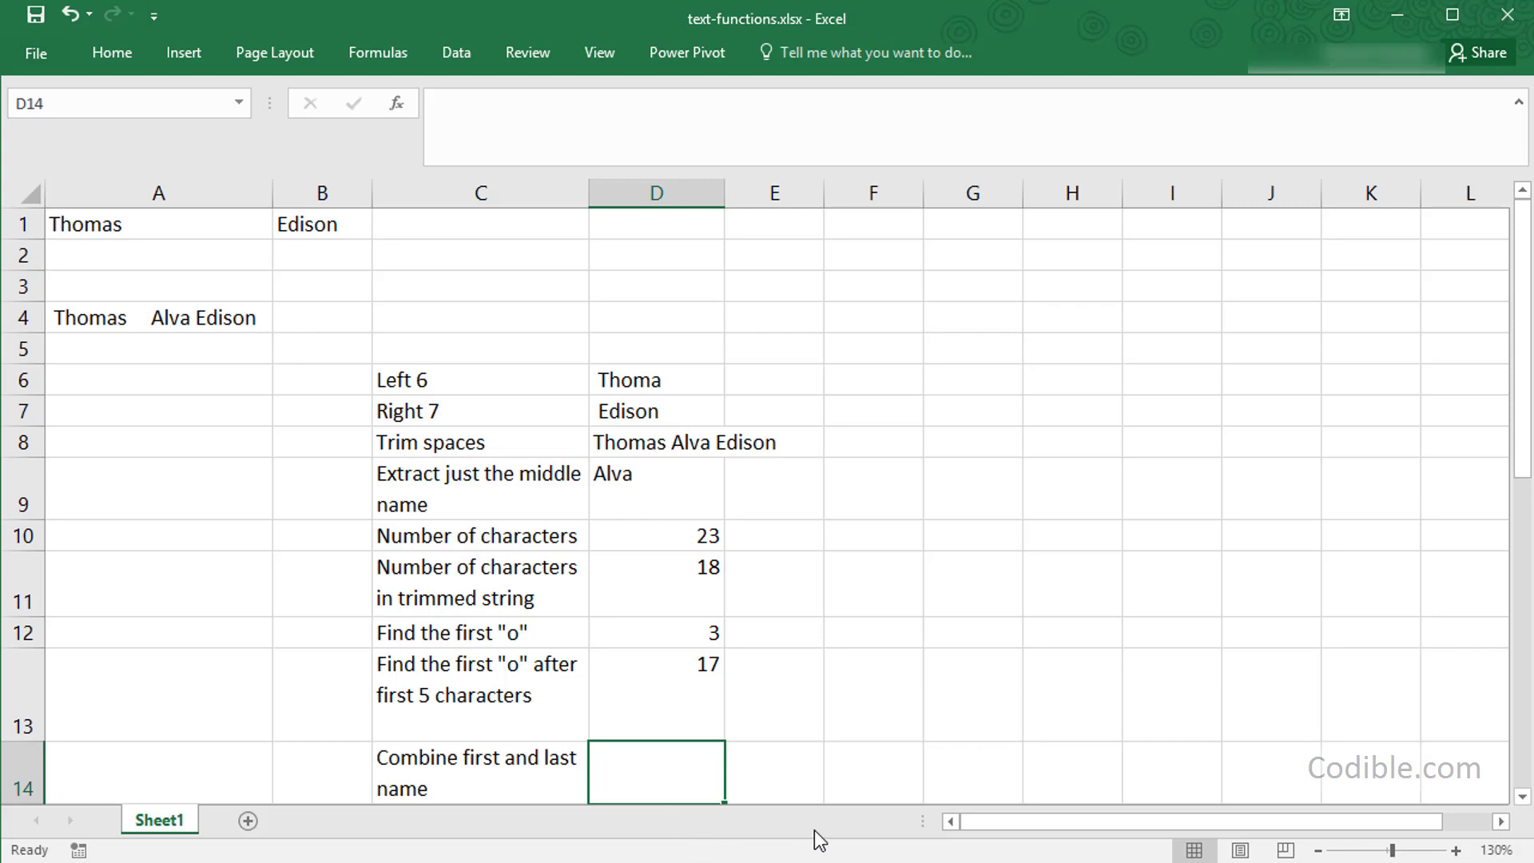
Step: Enter =CONCATENATE(A1,B1) in D14 to join the first and last names
{"action": "left_click", "coordinate": [178, 226]}
{"action": "left_click", "coordinate": [318, 235]}
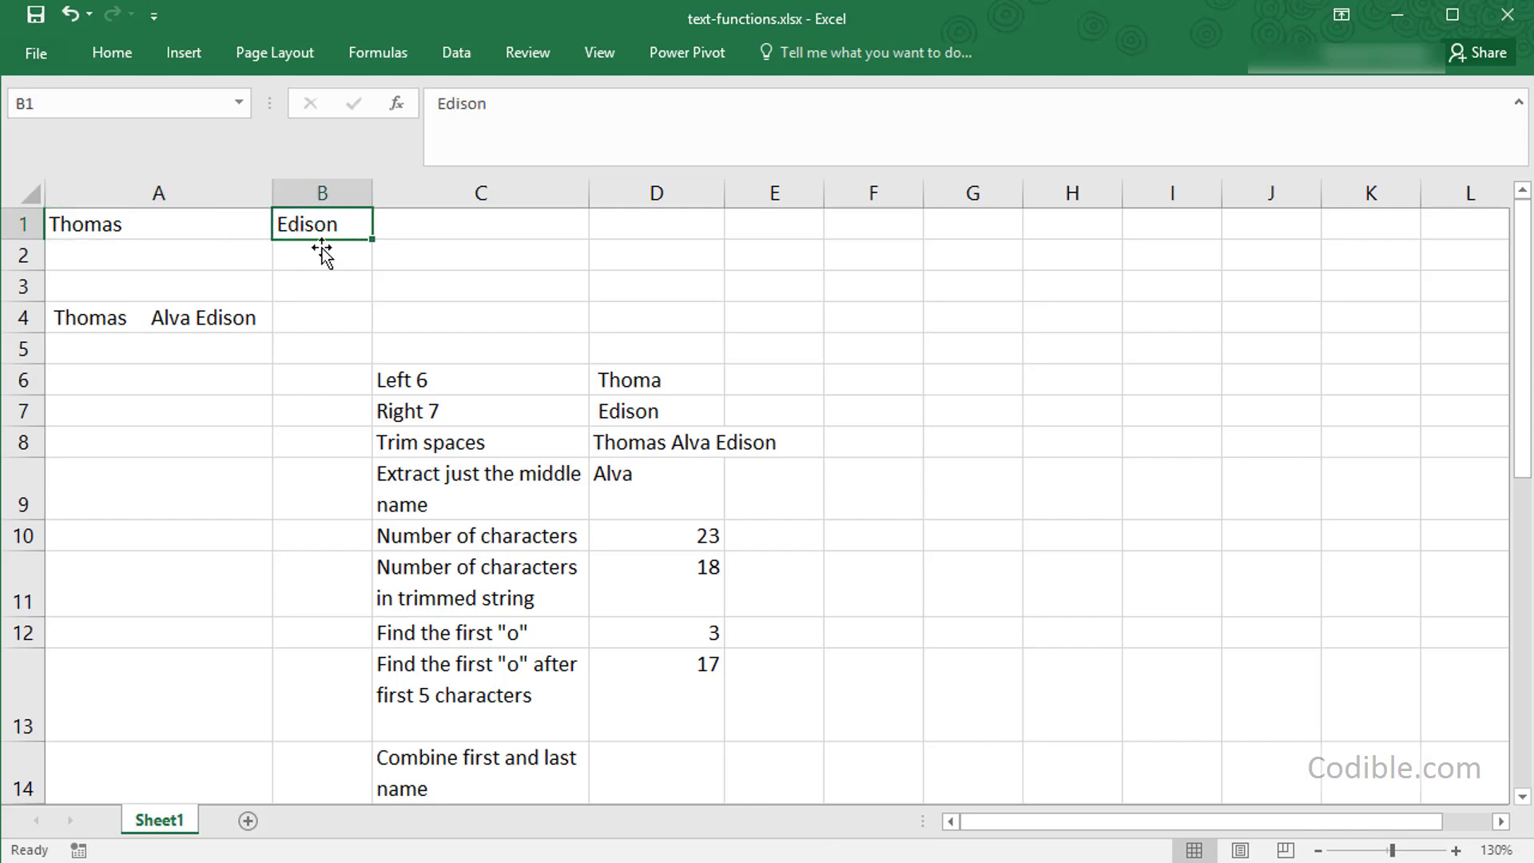
{"action": "left_click", "coordinate": [653, 774]}
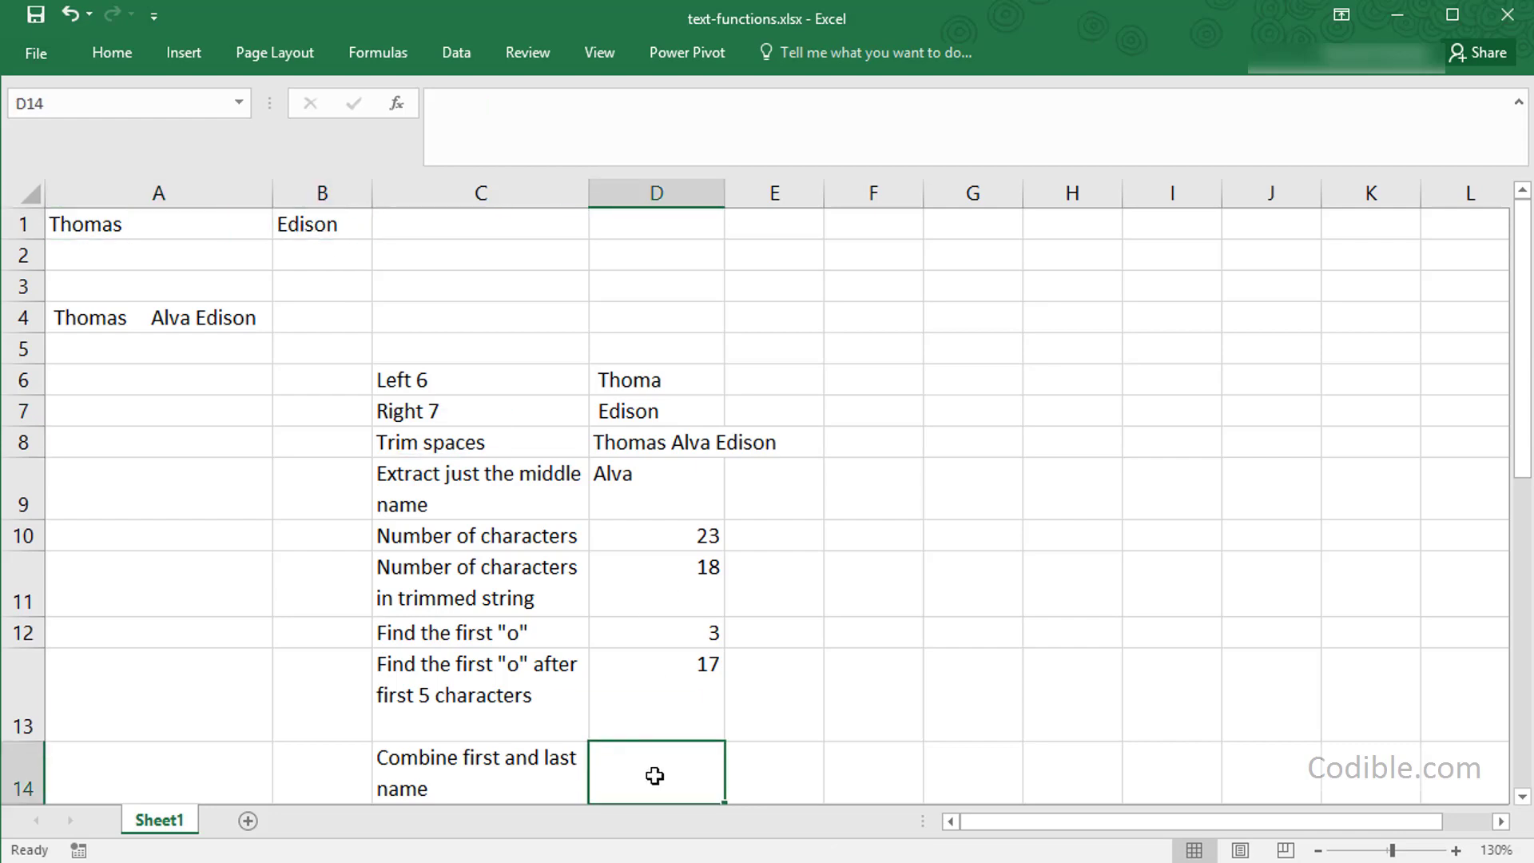
{"action": "type", "text": "=conca"}
{"action": "key", "text": "Tab"}
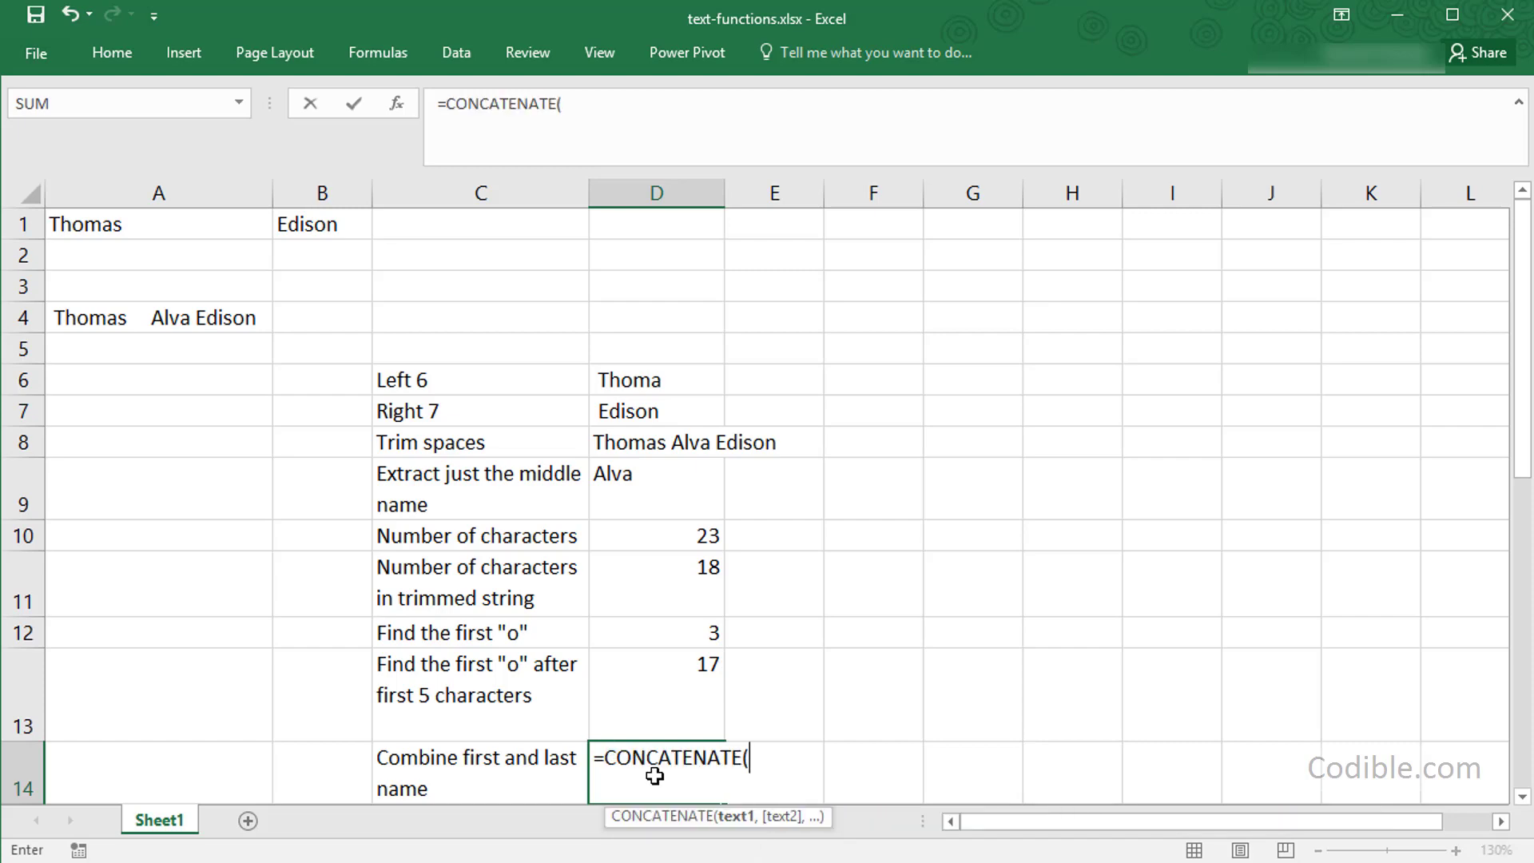
{"action": "type", "text": "("}
{"action": "key", "text": "BackSpace"}
{"action": "left_click", "coordinate": [181, 227]}
{"action": "type", "text": ","}
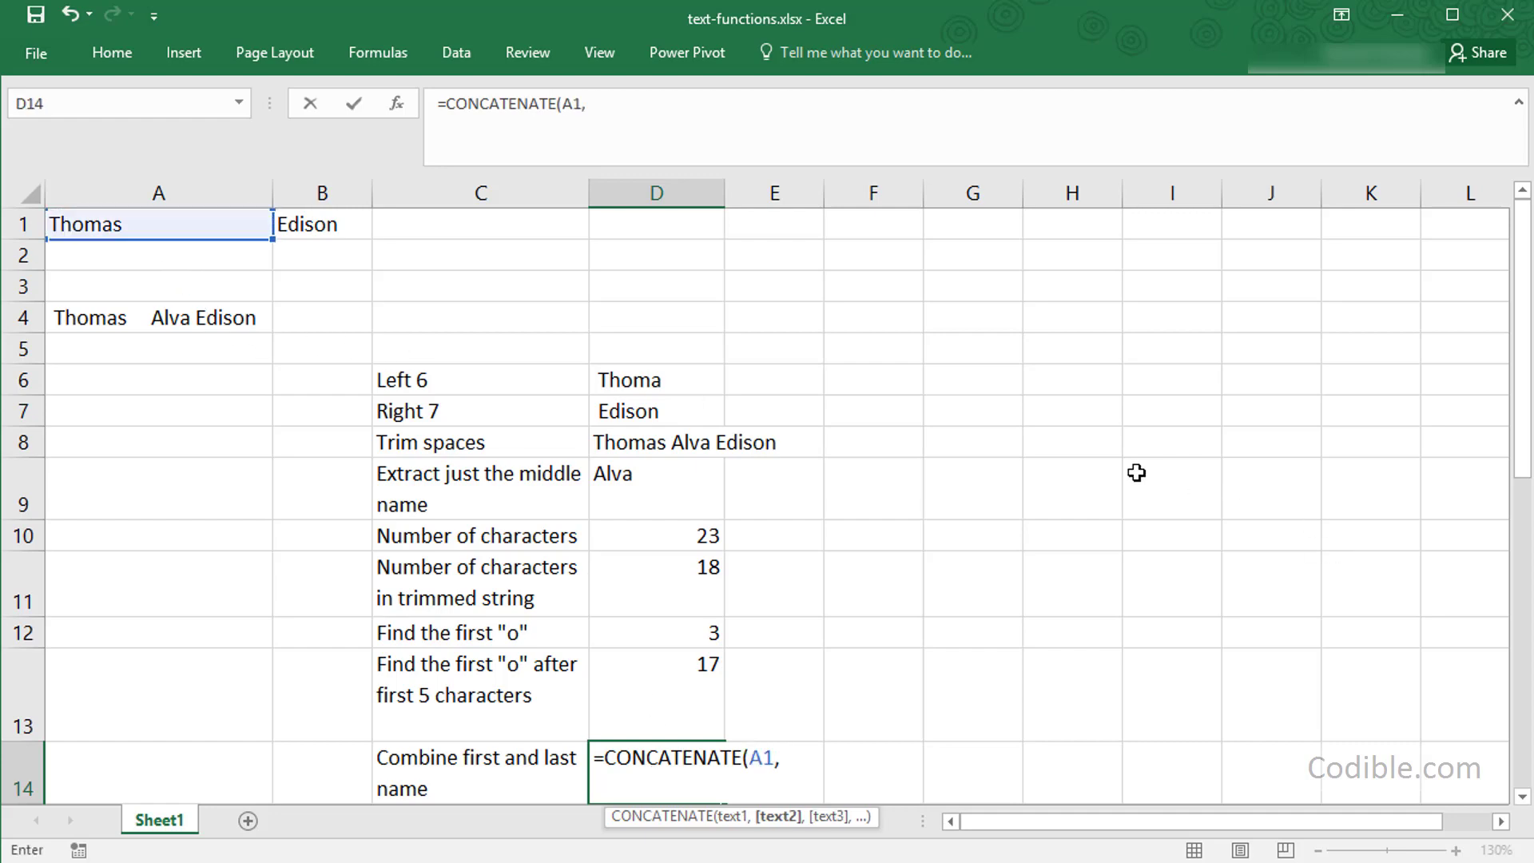
{"action": "left_click", "coordinate": [325, 228]}
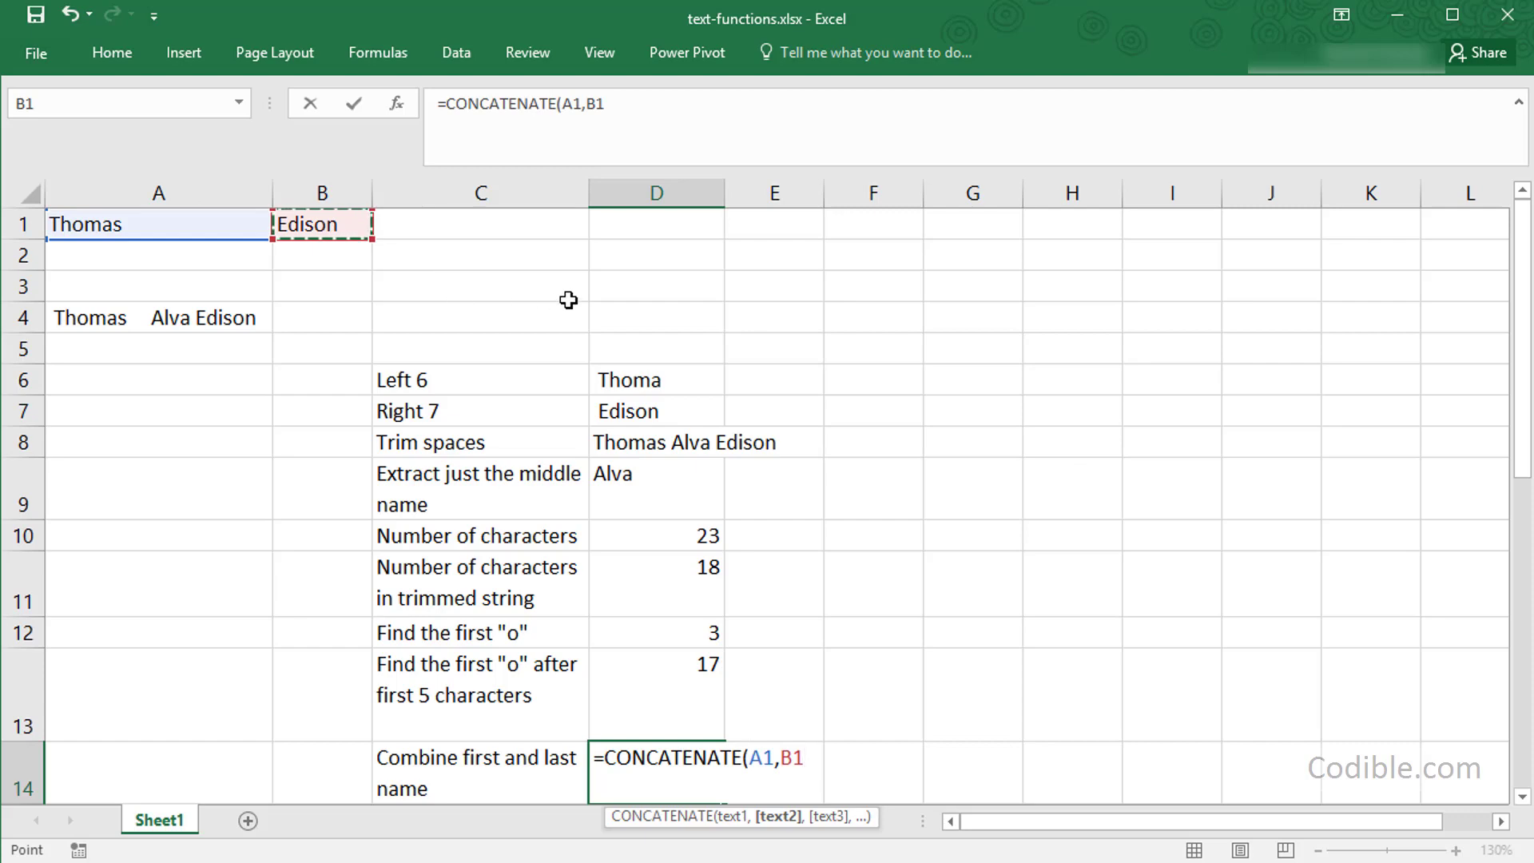
{"action": "type", "text": ")"}
{"action": "key", "text": "Return"}
Step: Autofit column D to show ThomasEdison and shrink the formula bar to one line
{"action": "key", "text": "Up"}
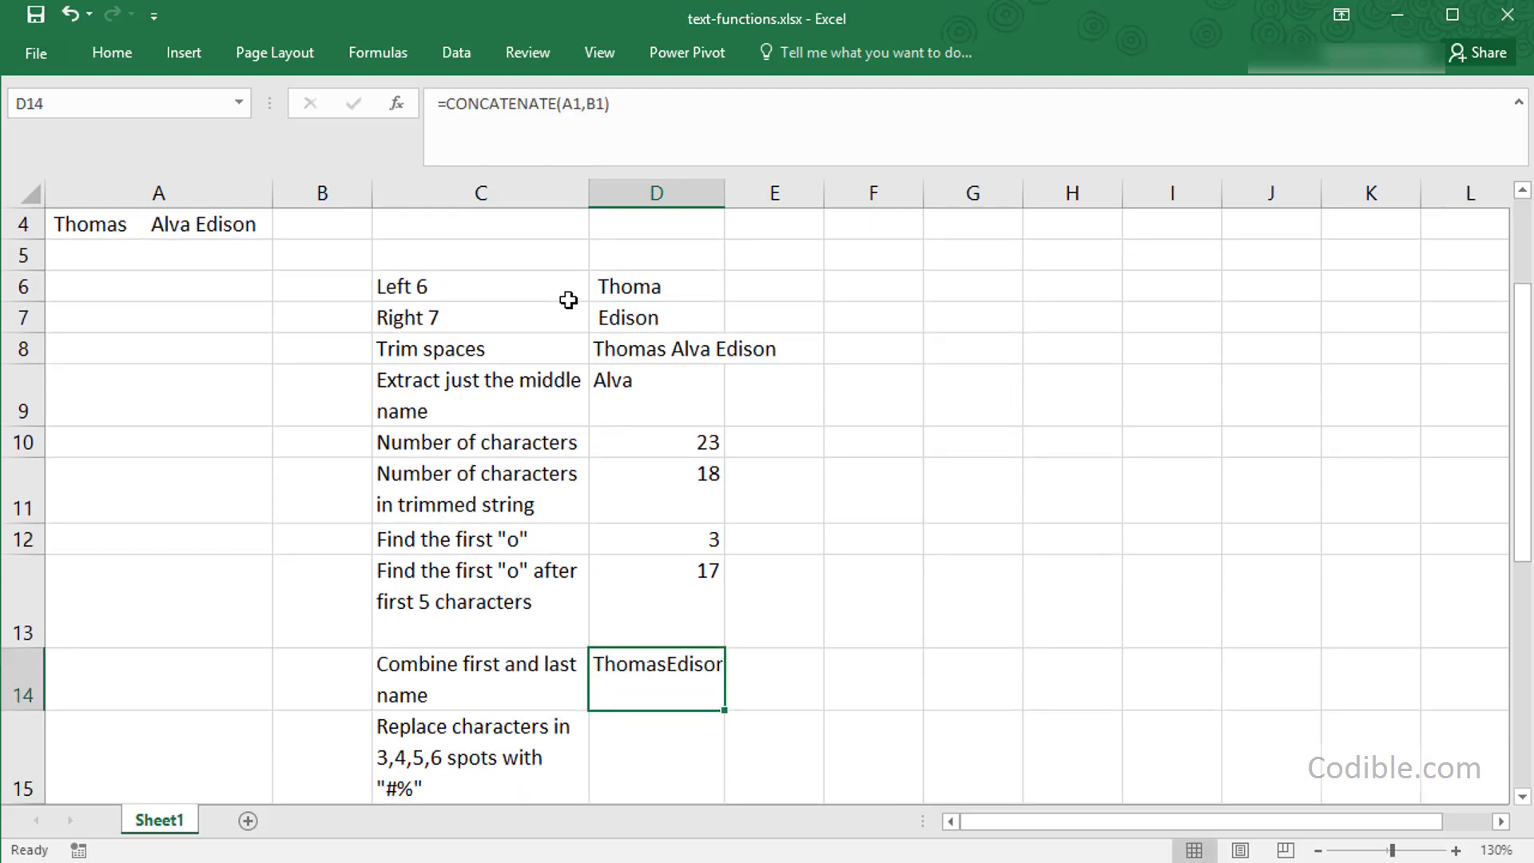
{"action": "double_click", "coordinate": [725, 194]}
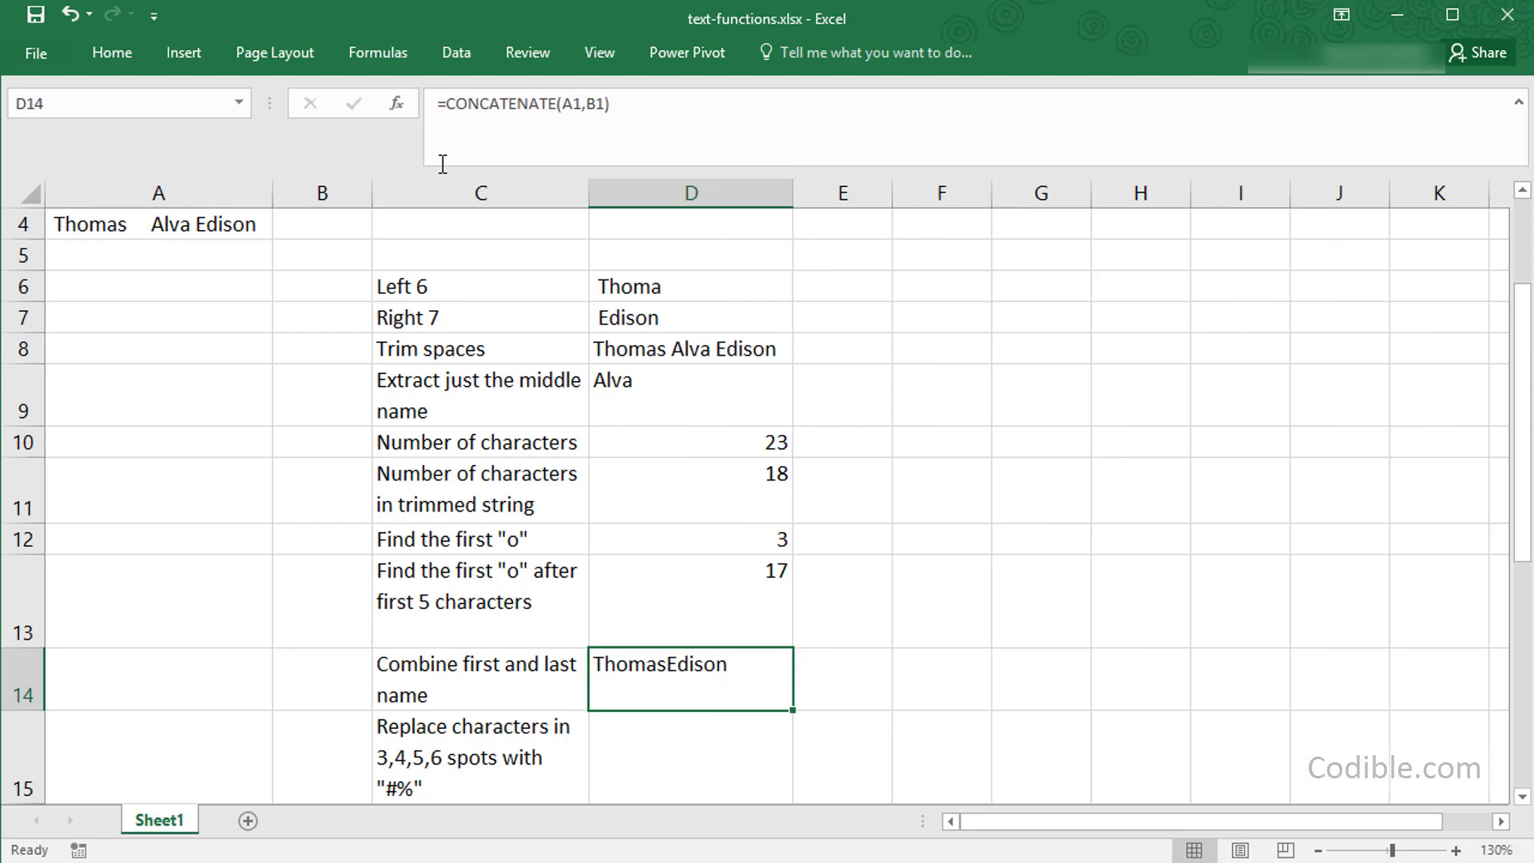
{"action": "left_click_drag", "start_coordinate": [443, 164], "coordinate": [446, 116]}
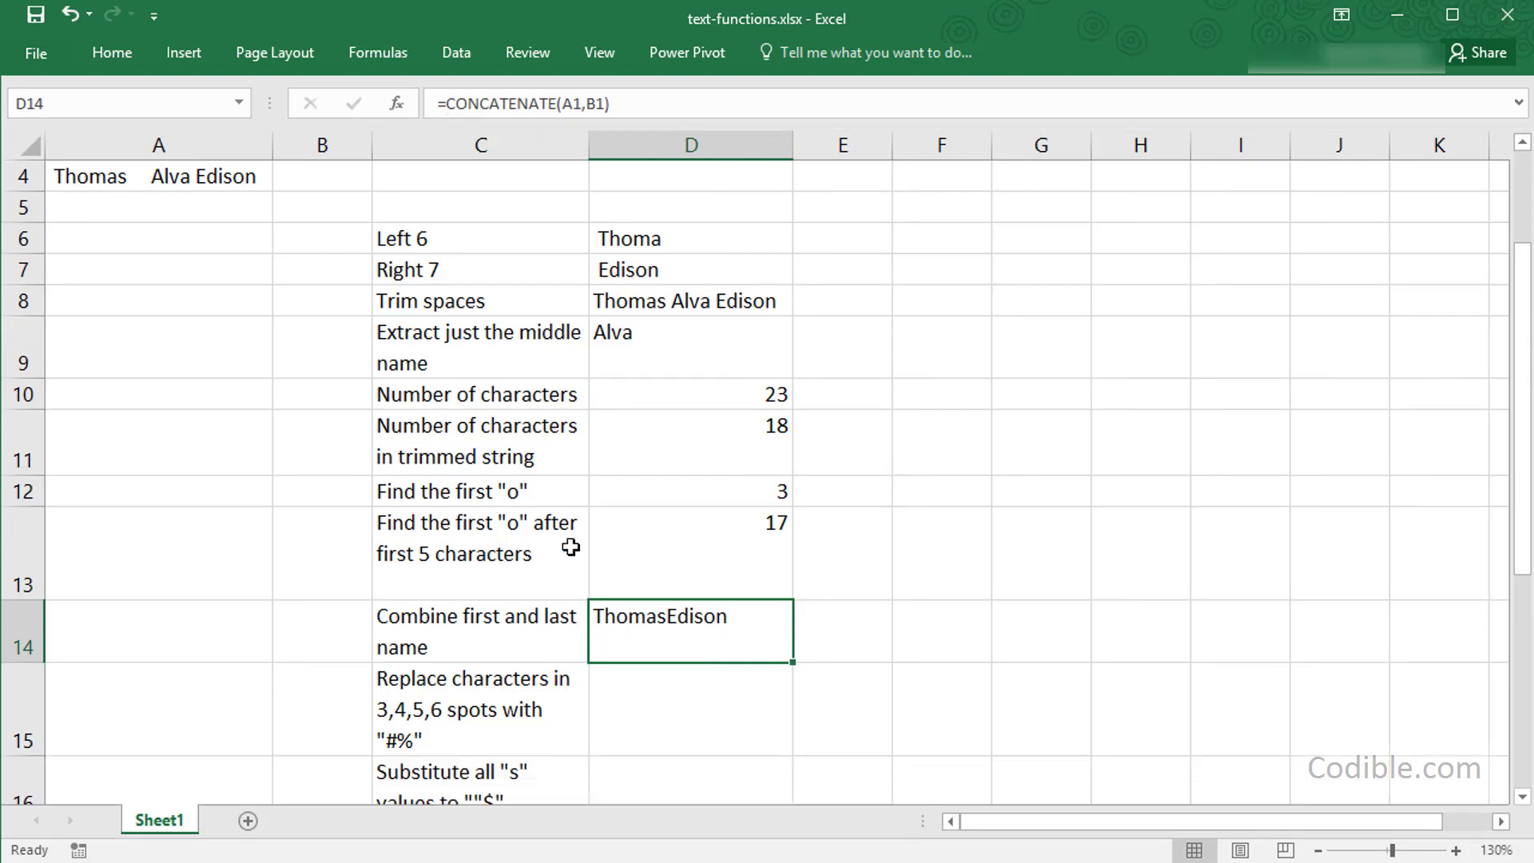
{"action": "scroll", "coordinate": [571, 546], "scroll_direction": "up", "scroll_amount": 1}
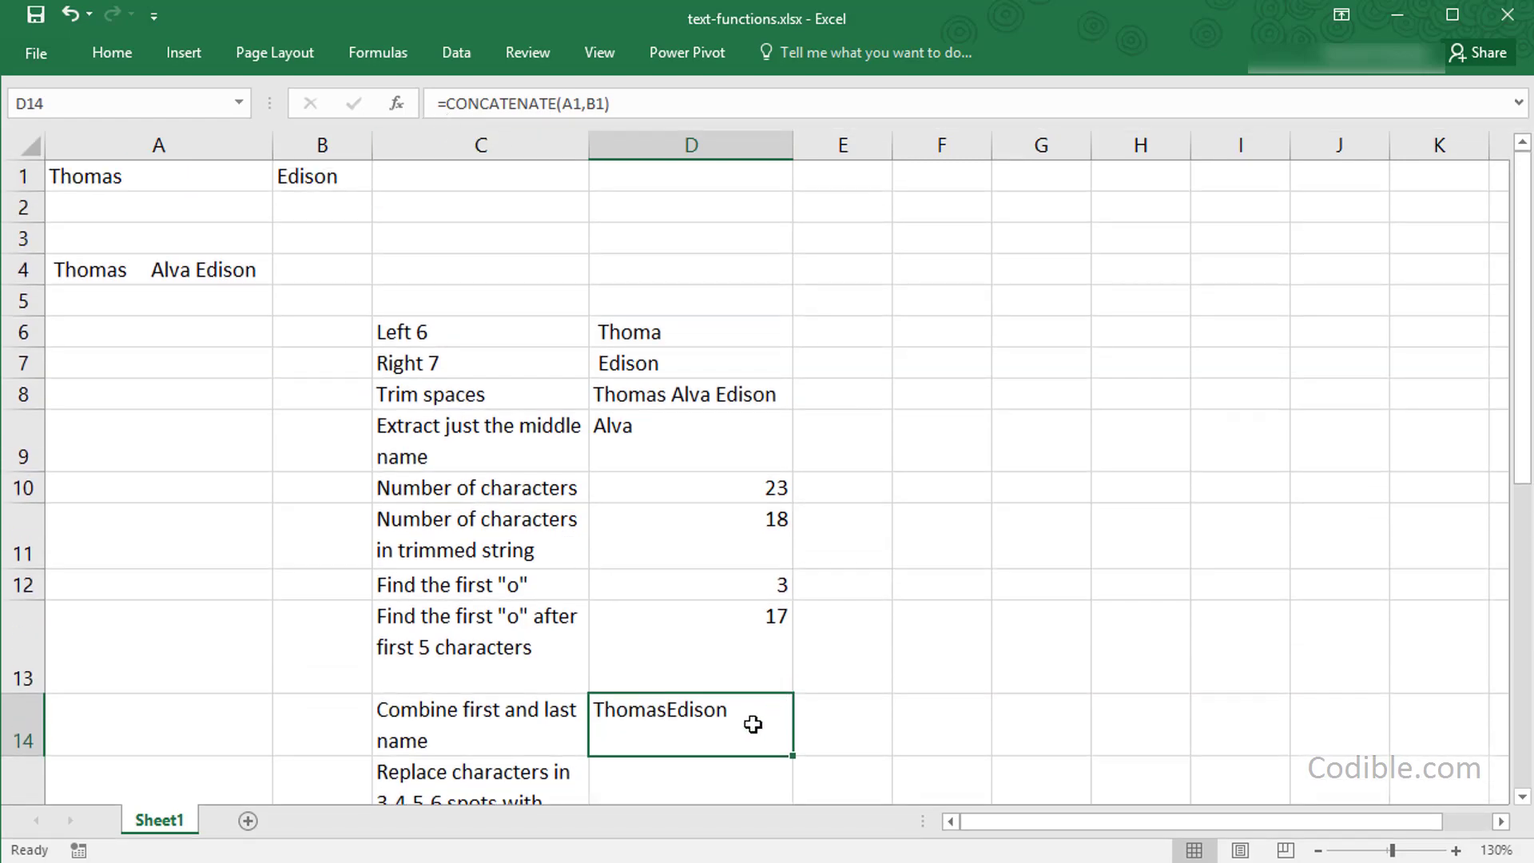
Step: Edit D14 to =CONCATENATE(A1," ",B1) so it shows 'Thomas Edison'
{"action": "key", "text": "F2"}
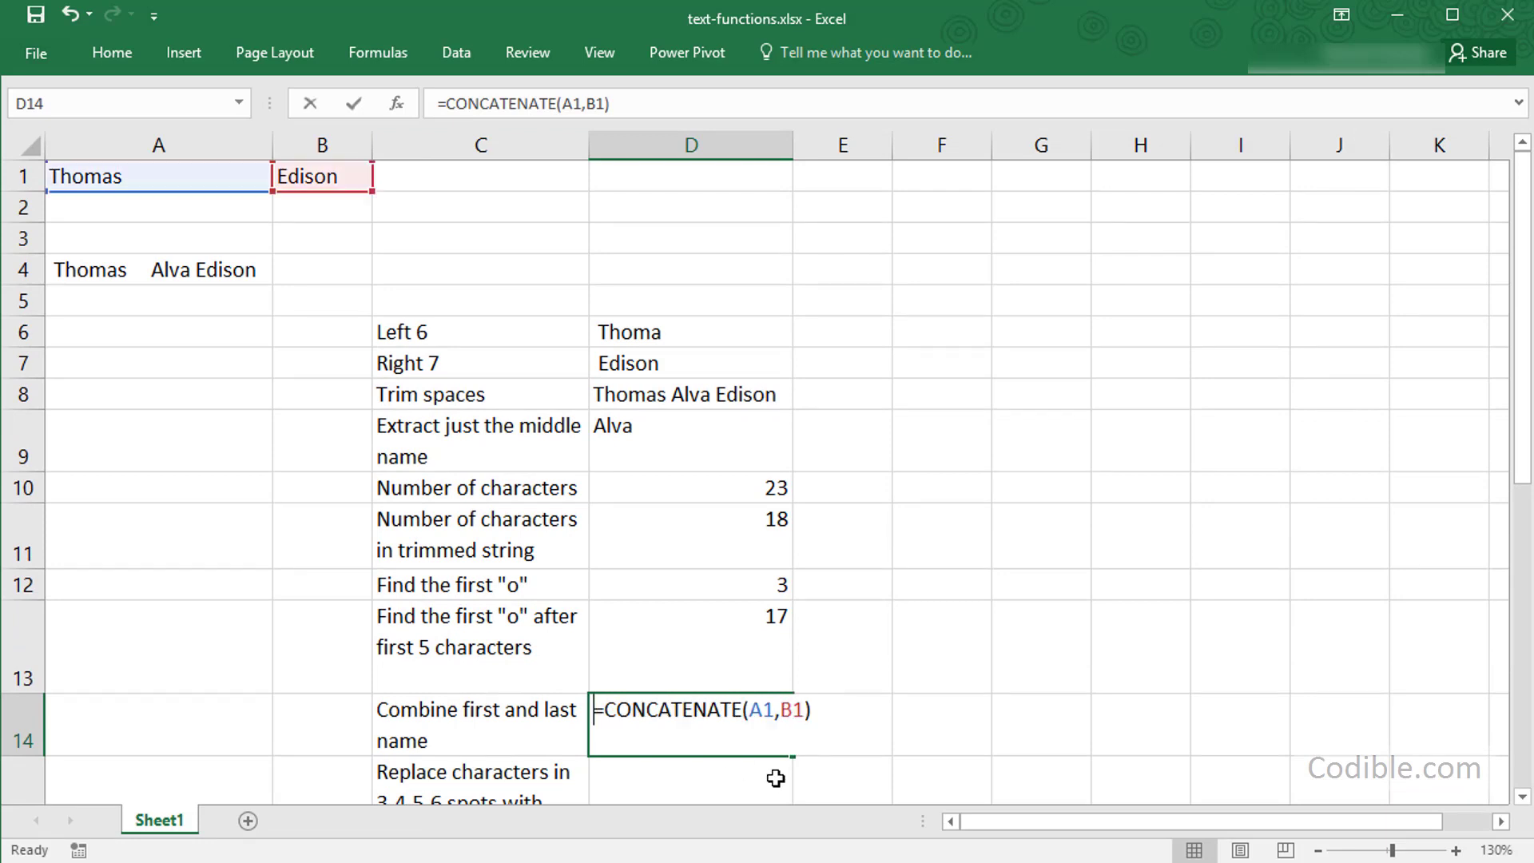
{"action": "key", "text": "End"}
{"action": "left_click", "coordinate": [780, 711]}
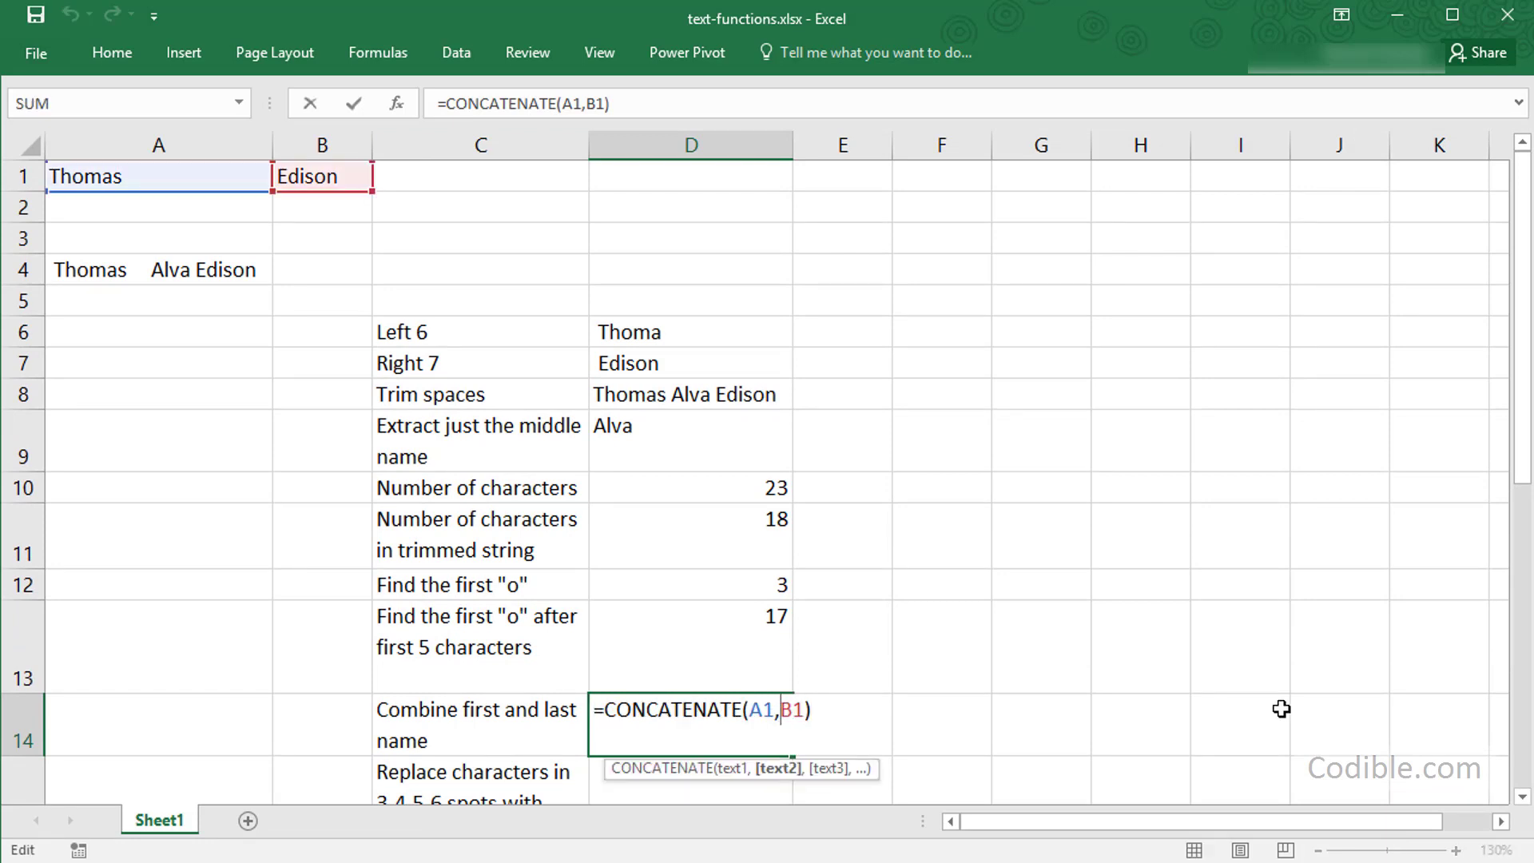
{"action": "type", "text": "\" \""}
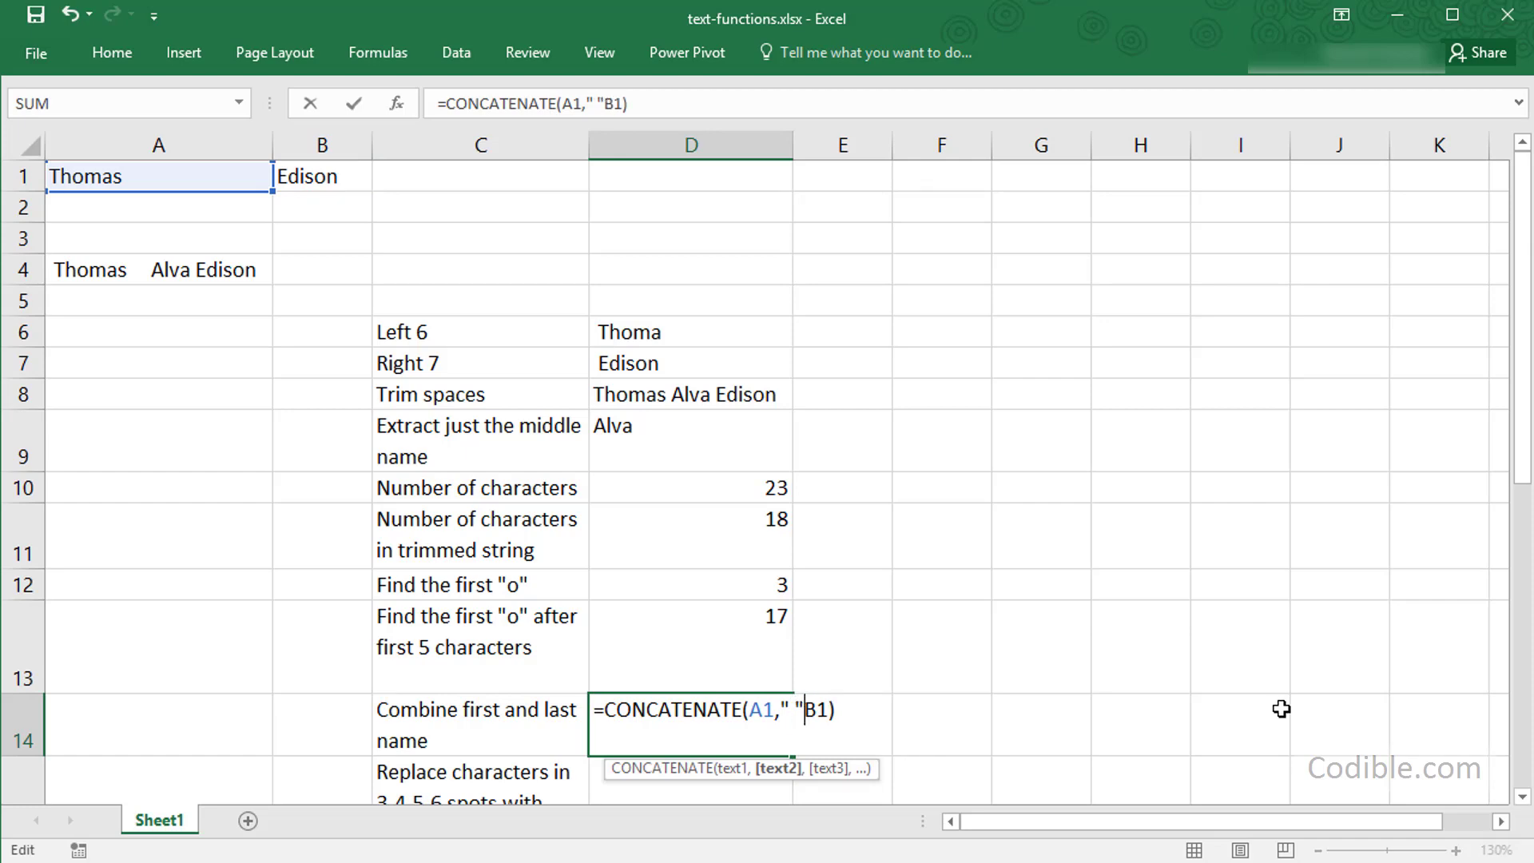
{"action": "type", "text": ","}
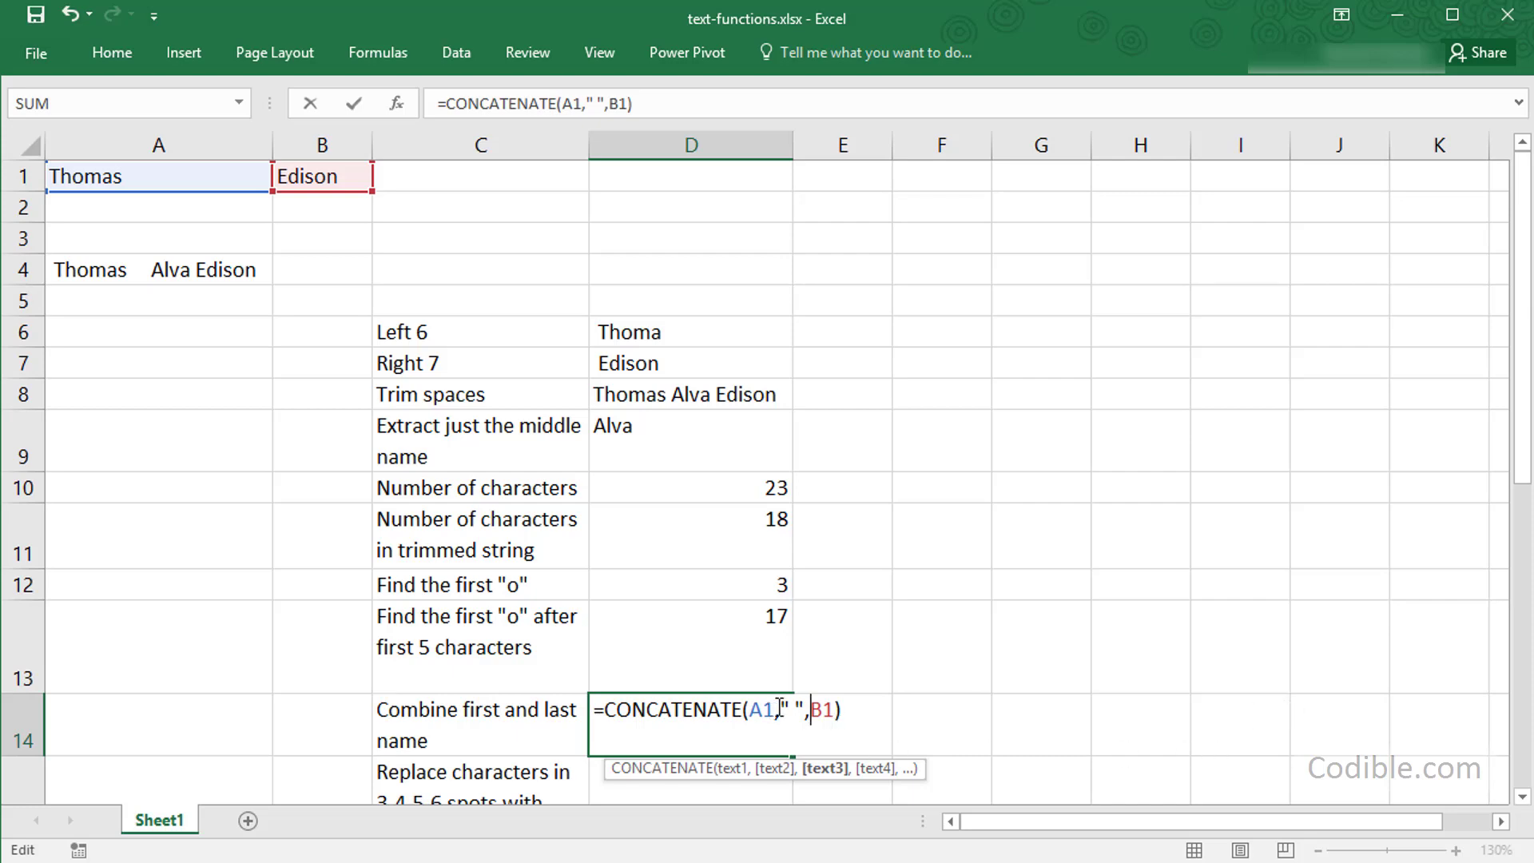
{"action": "left_click_drag", "start_coordinate": [785, 709], "coordinate": [811, 708]}
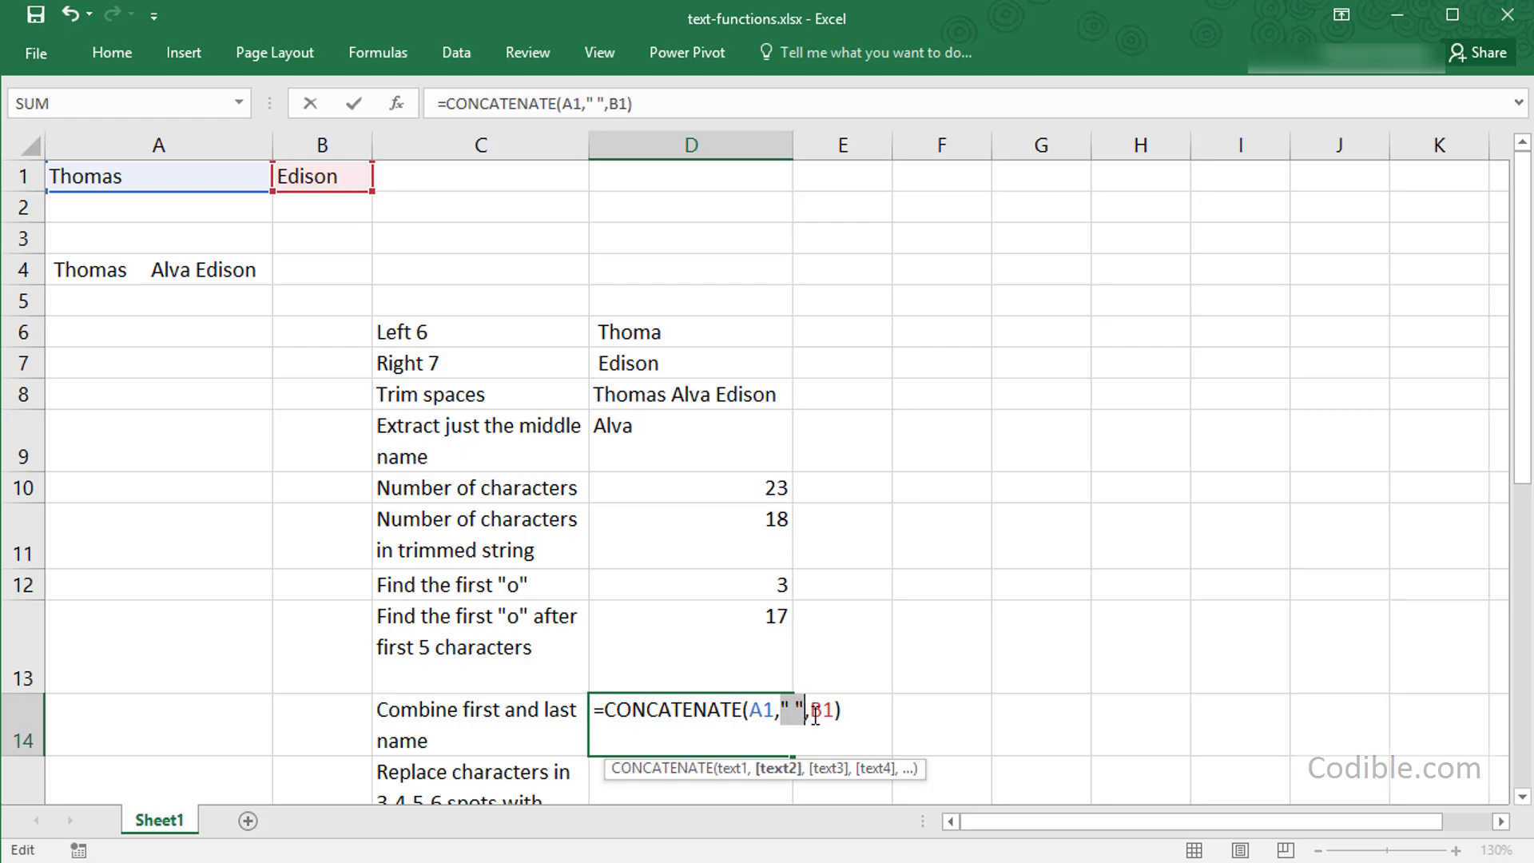
{"action": "left_click", "coordinate": [849, 712]}
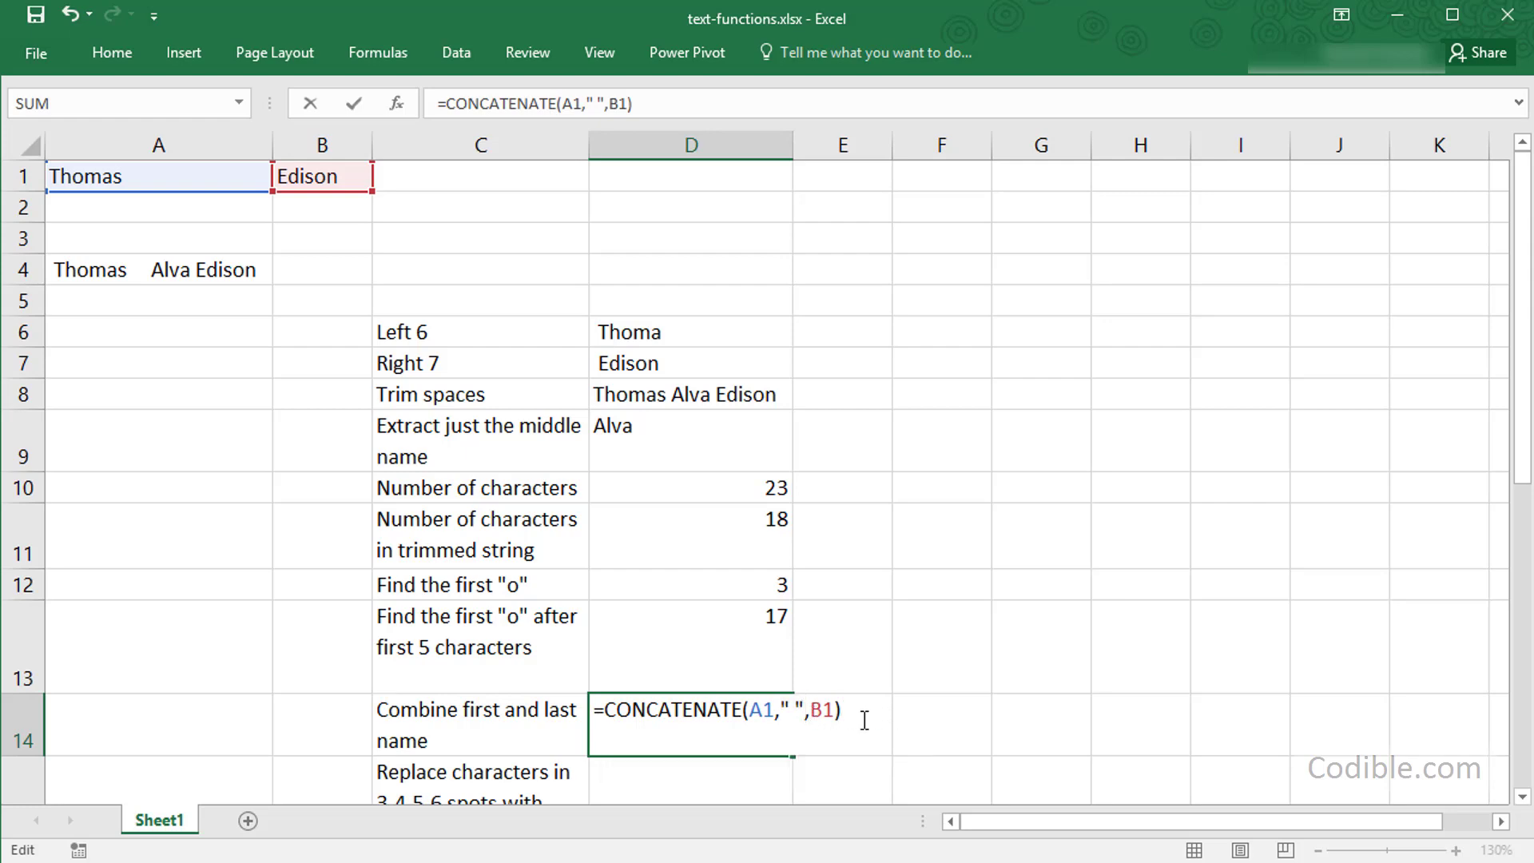
{"action": "key", "text": "Return"}
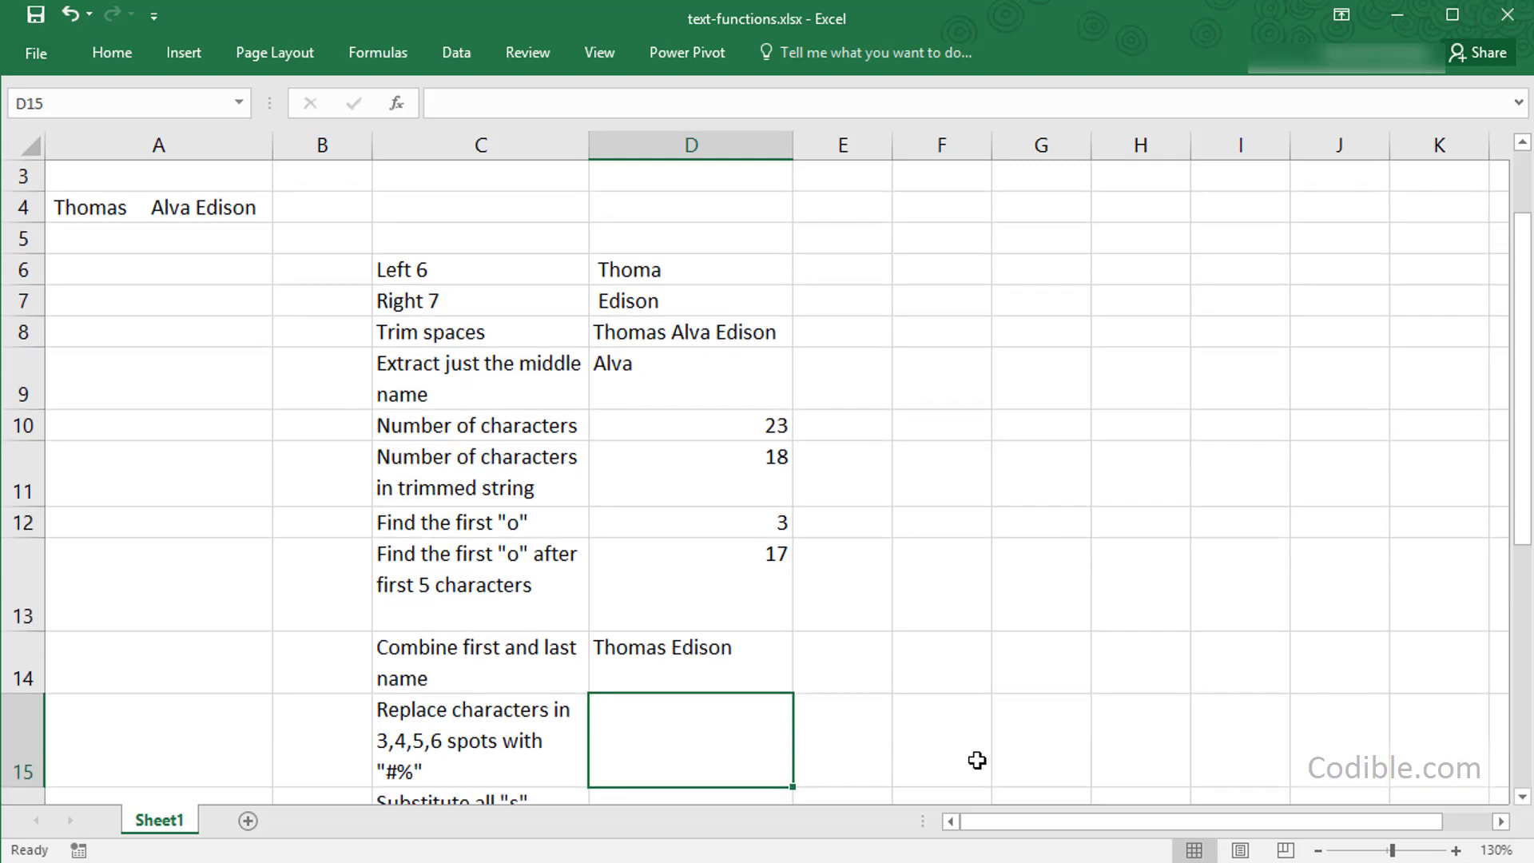
{"action": "key", "text": "Up"}
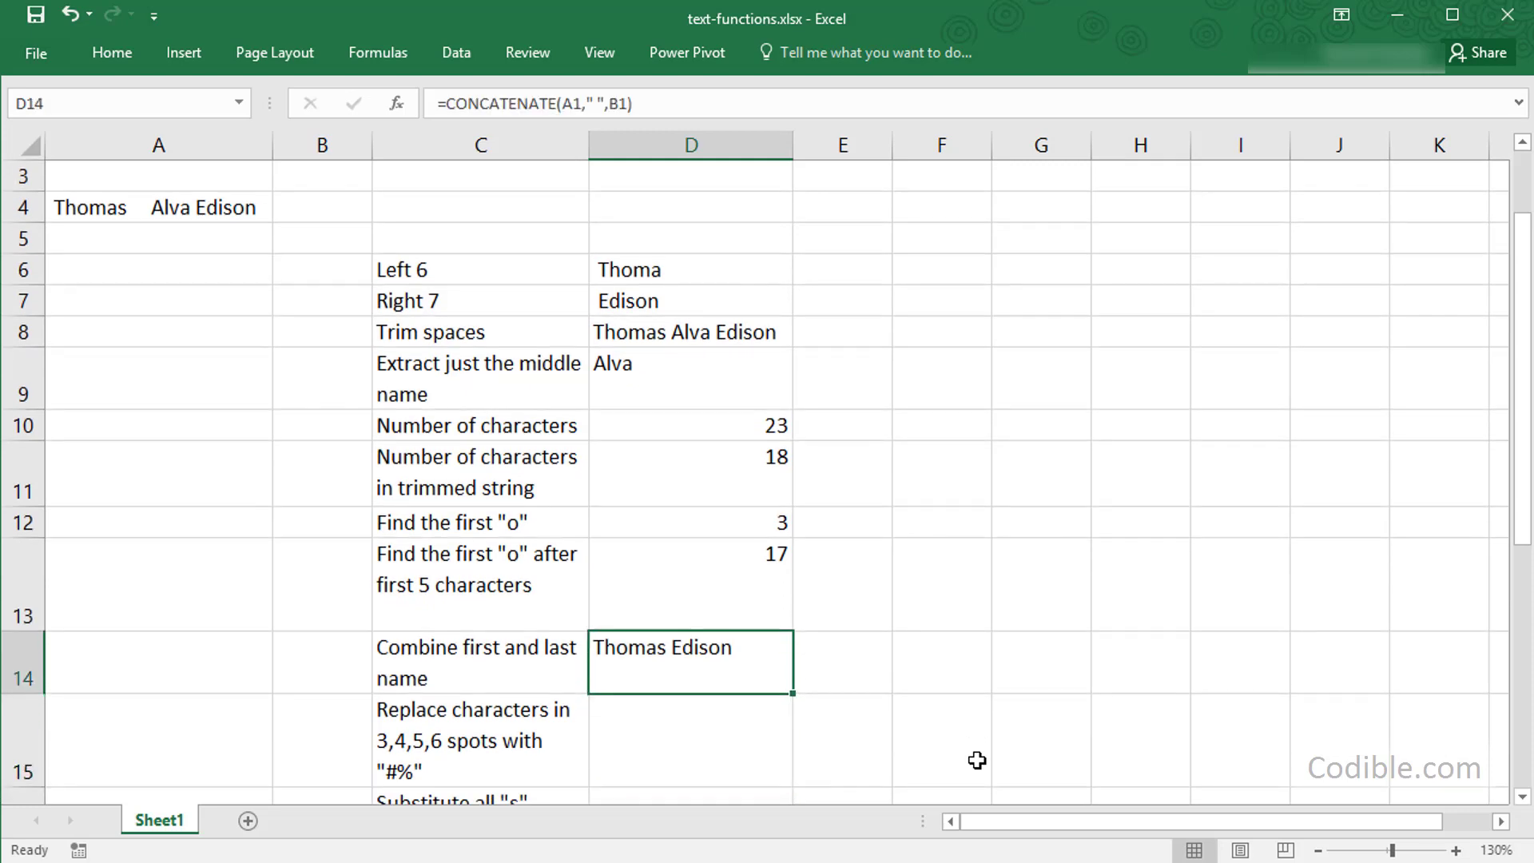
Step: Enter =REPLACE(D14,3,4,"#%") in D15 beside the Replace characters label, giving Th#% Edison
{"action": "key", "text": "Down"}
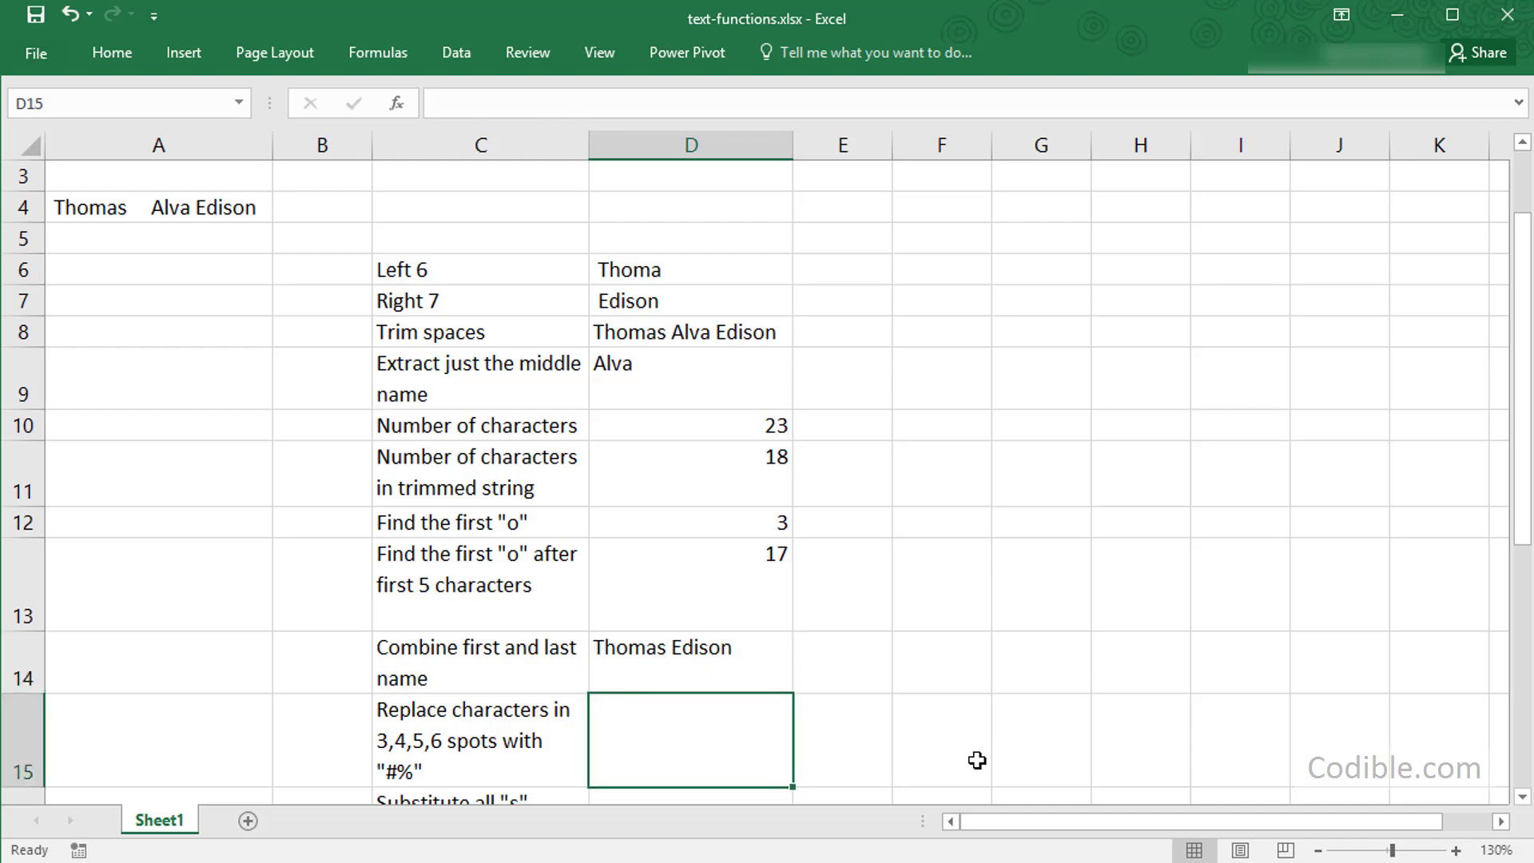
{"action": "key", "text": "Left"}
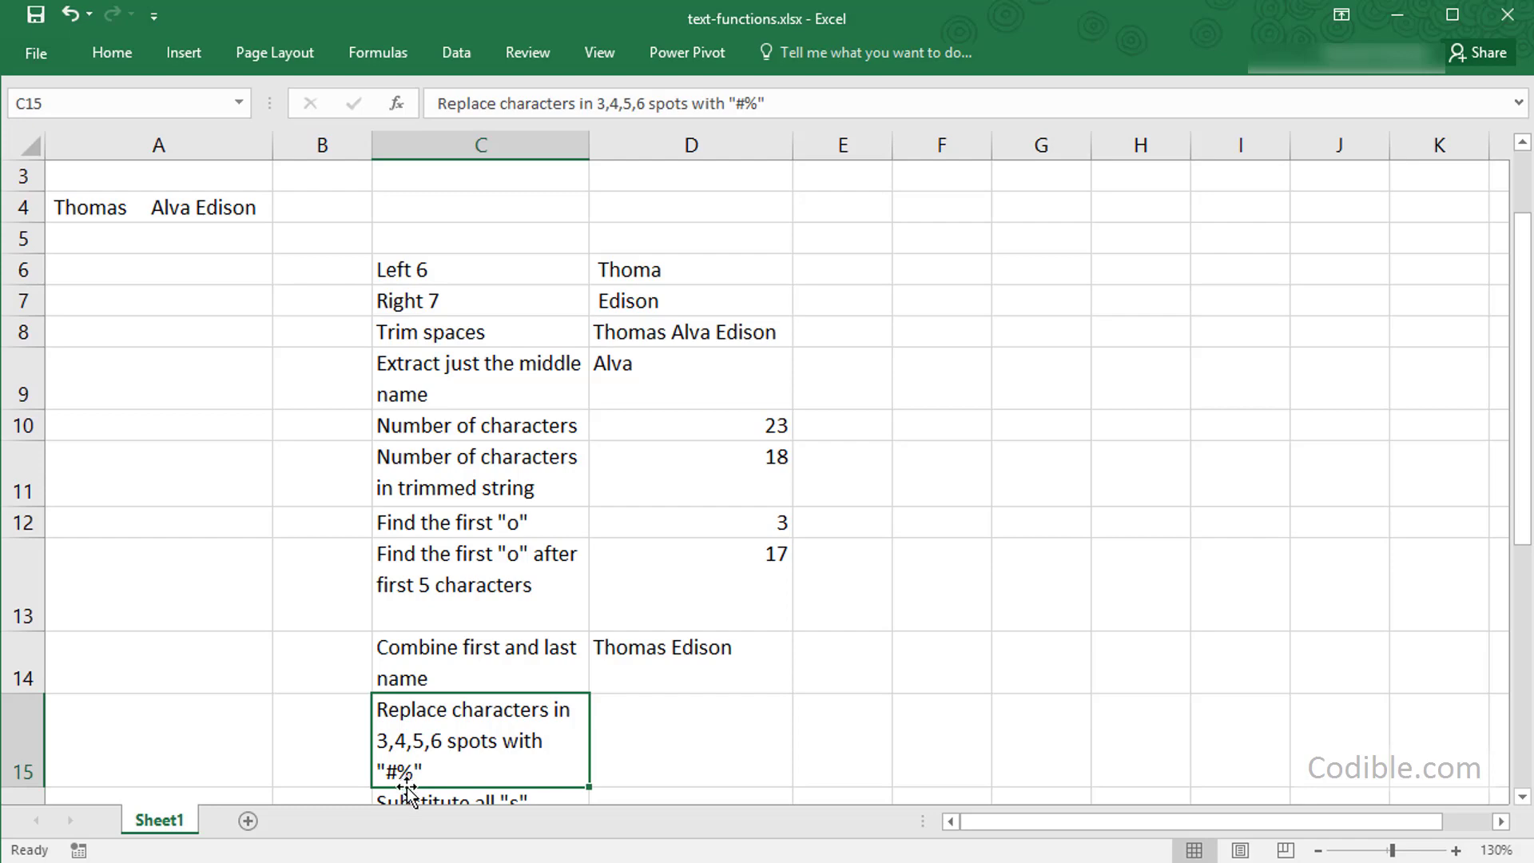
{"action": "left_click", "coordinate": [697, 757]}
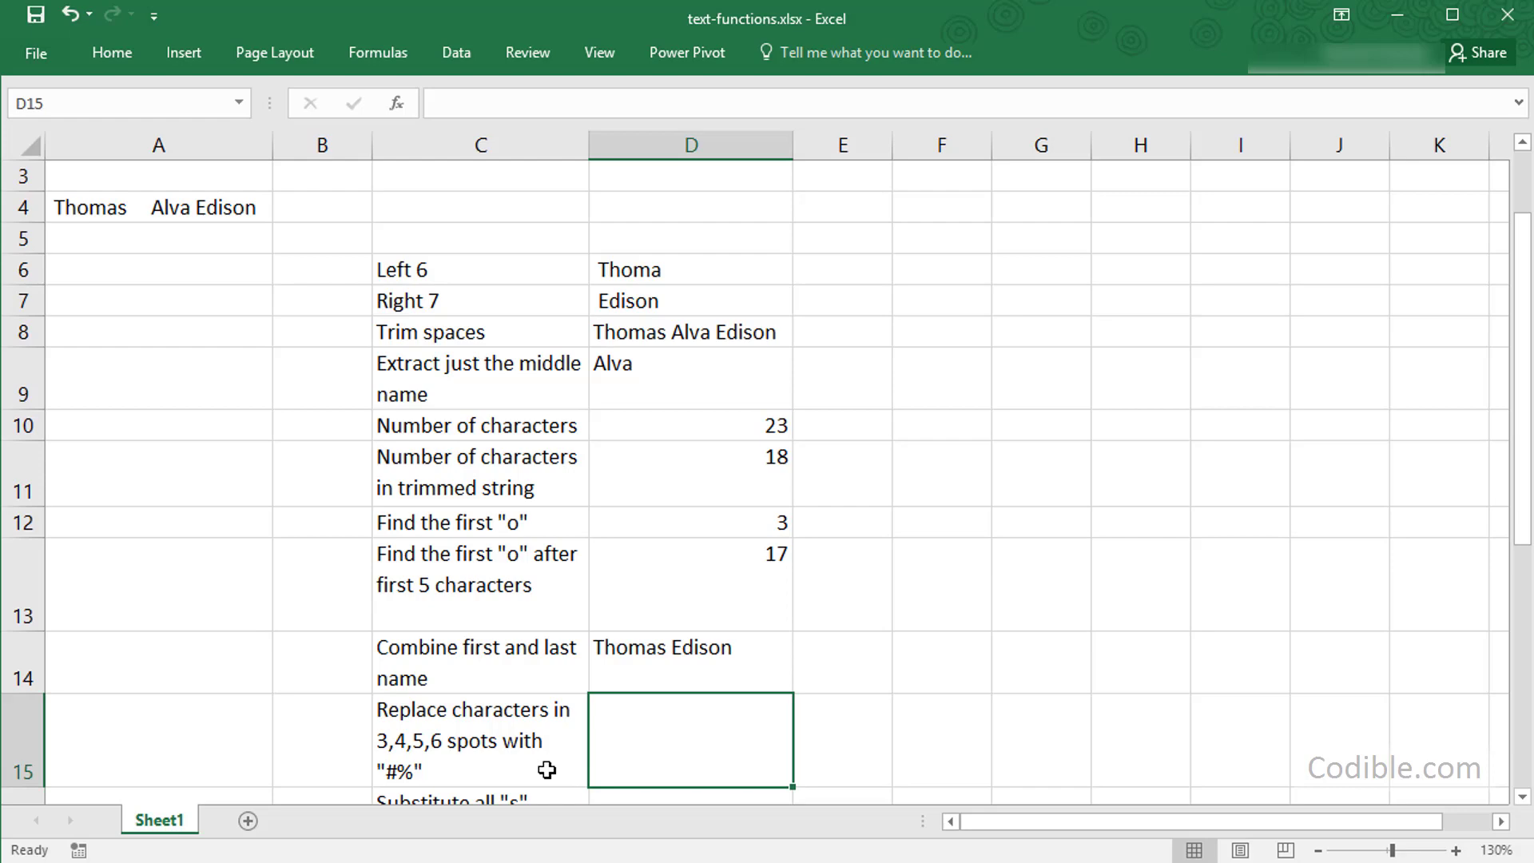
{"action": "type", "text": "=replace("}
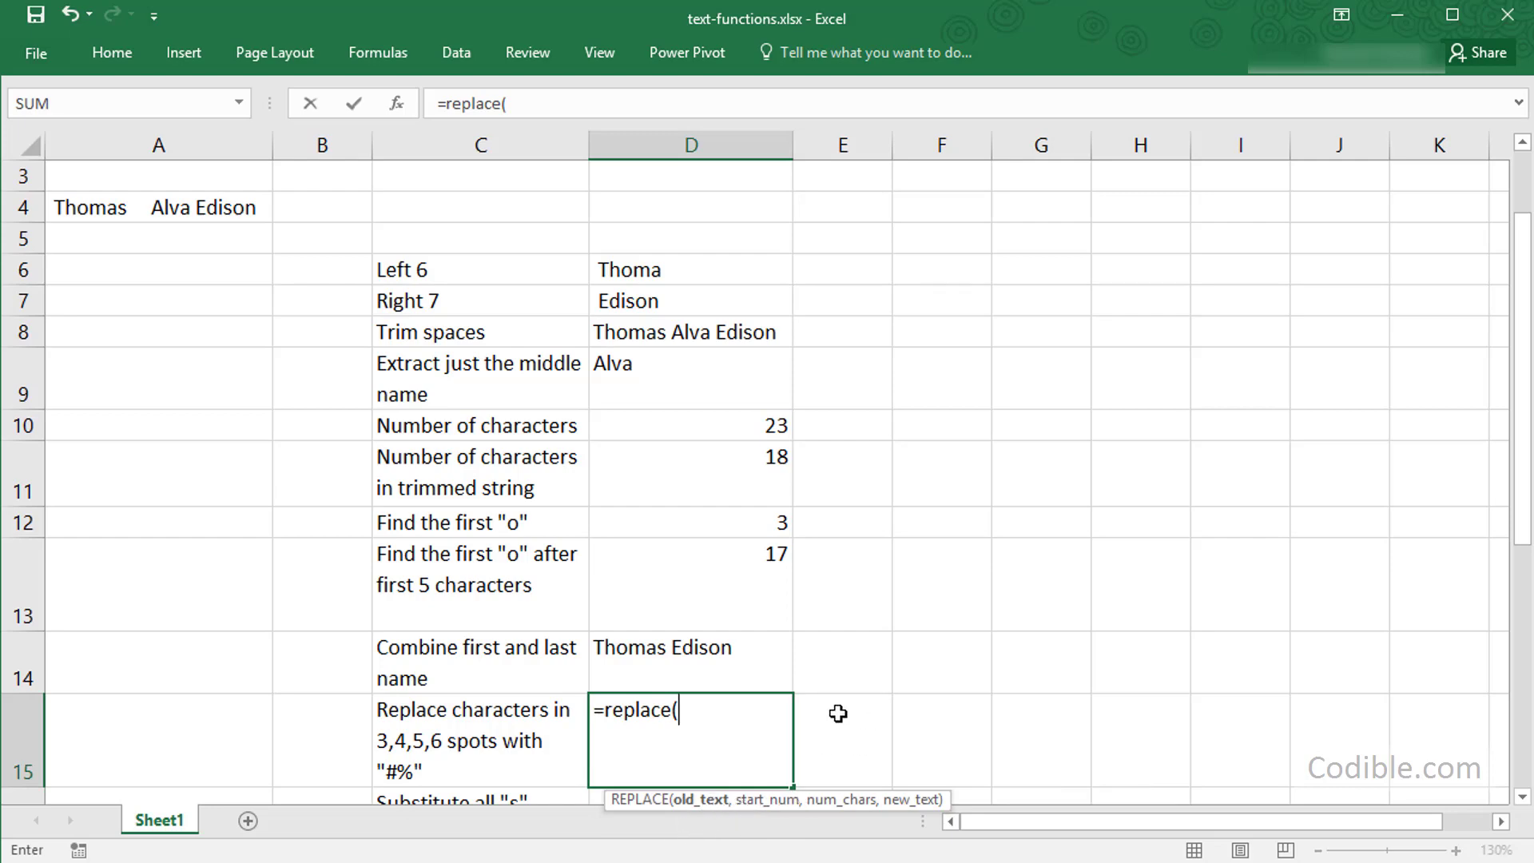
{"action": "left_click", "coordinate": [708, 652]}
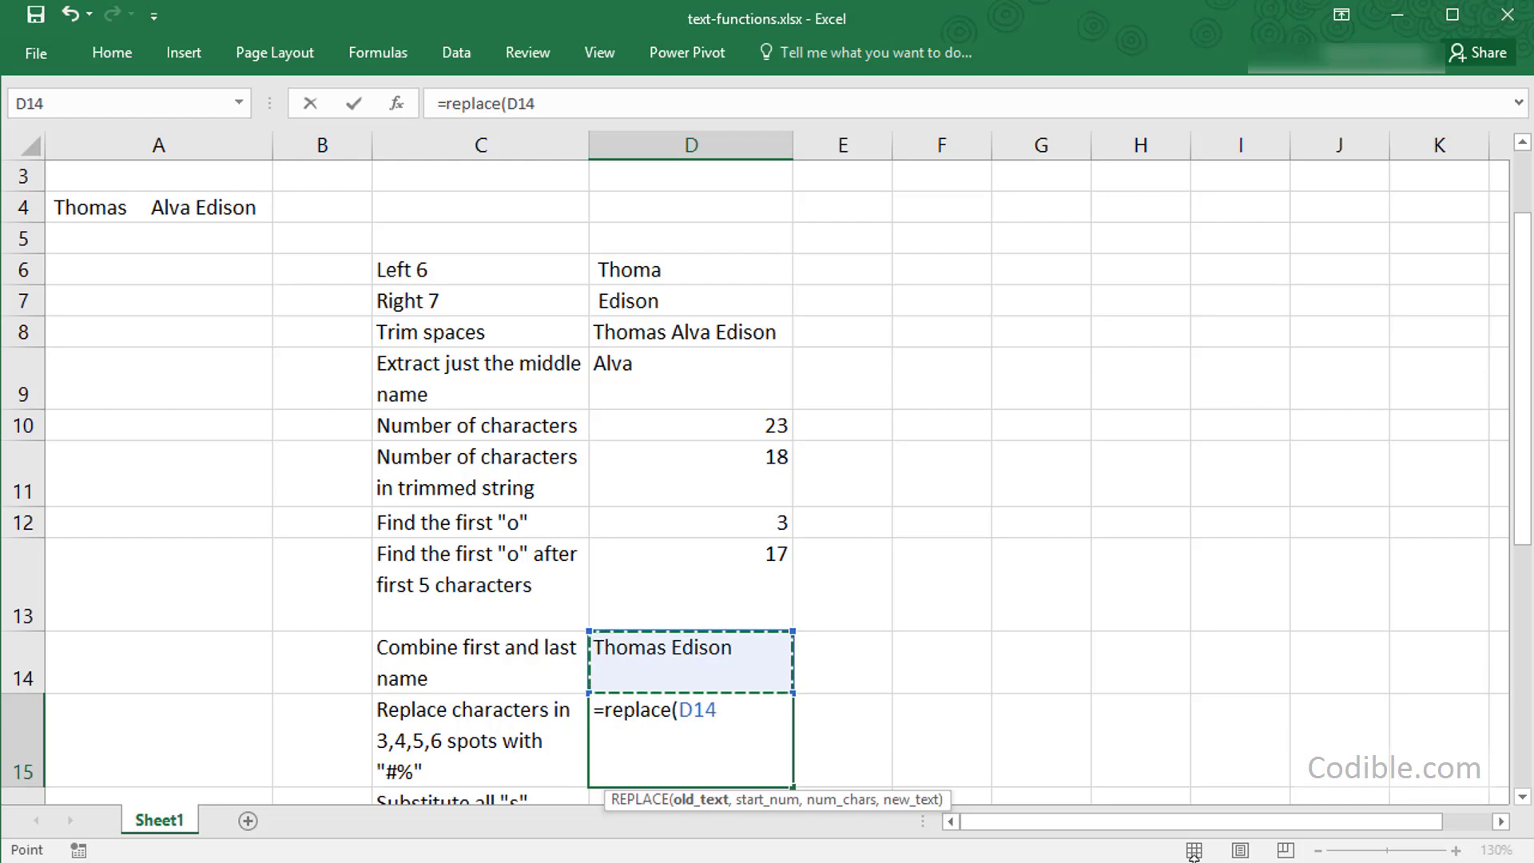
{"action": "type", "text": ","}
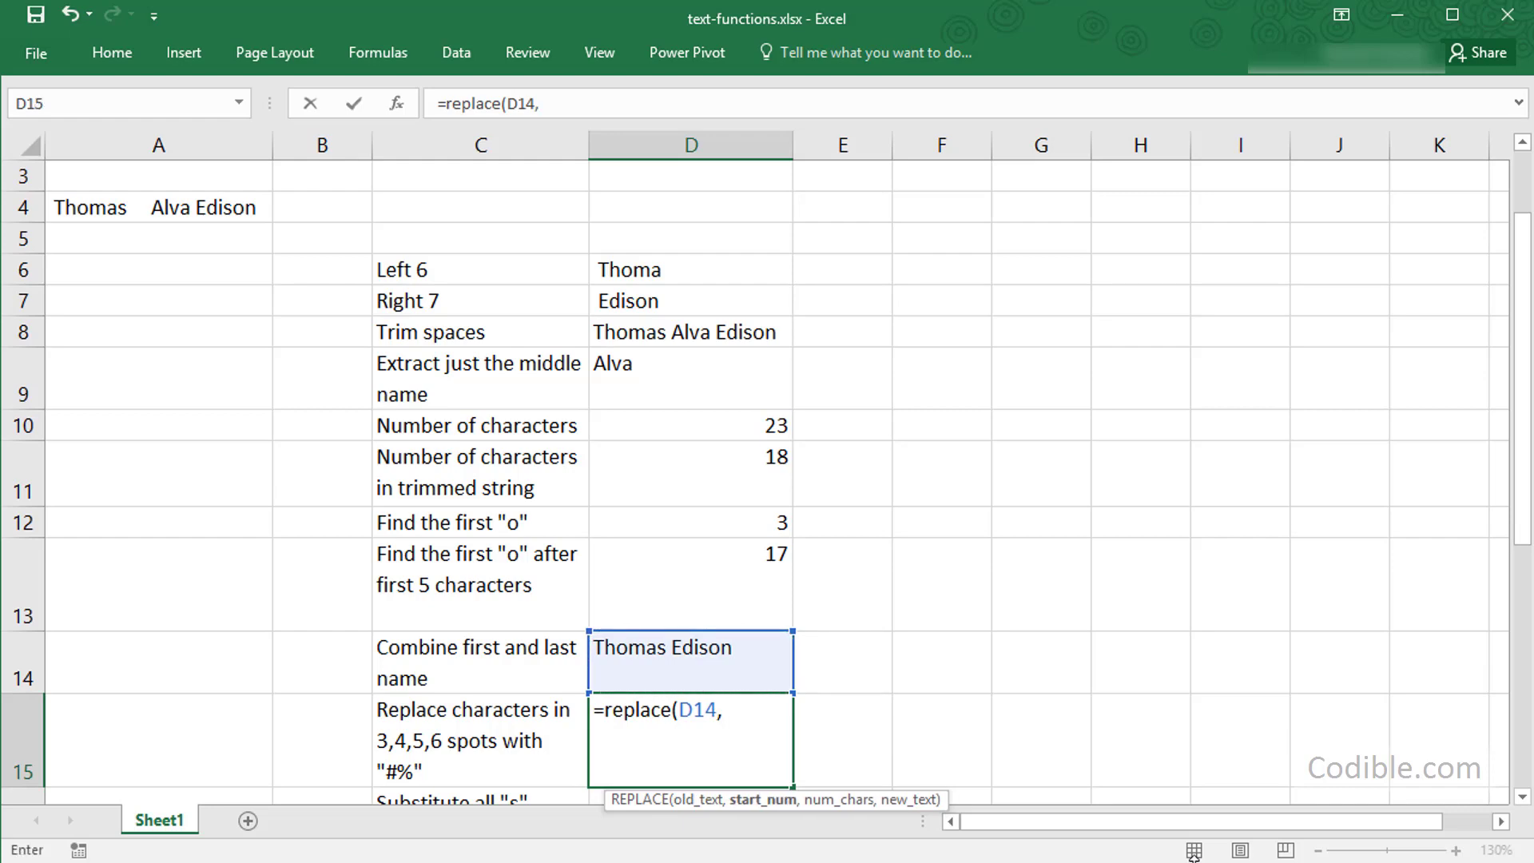
{"action": "type", "text": "3,"}
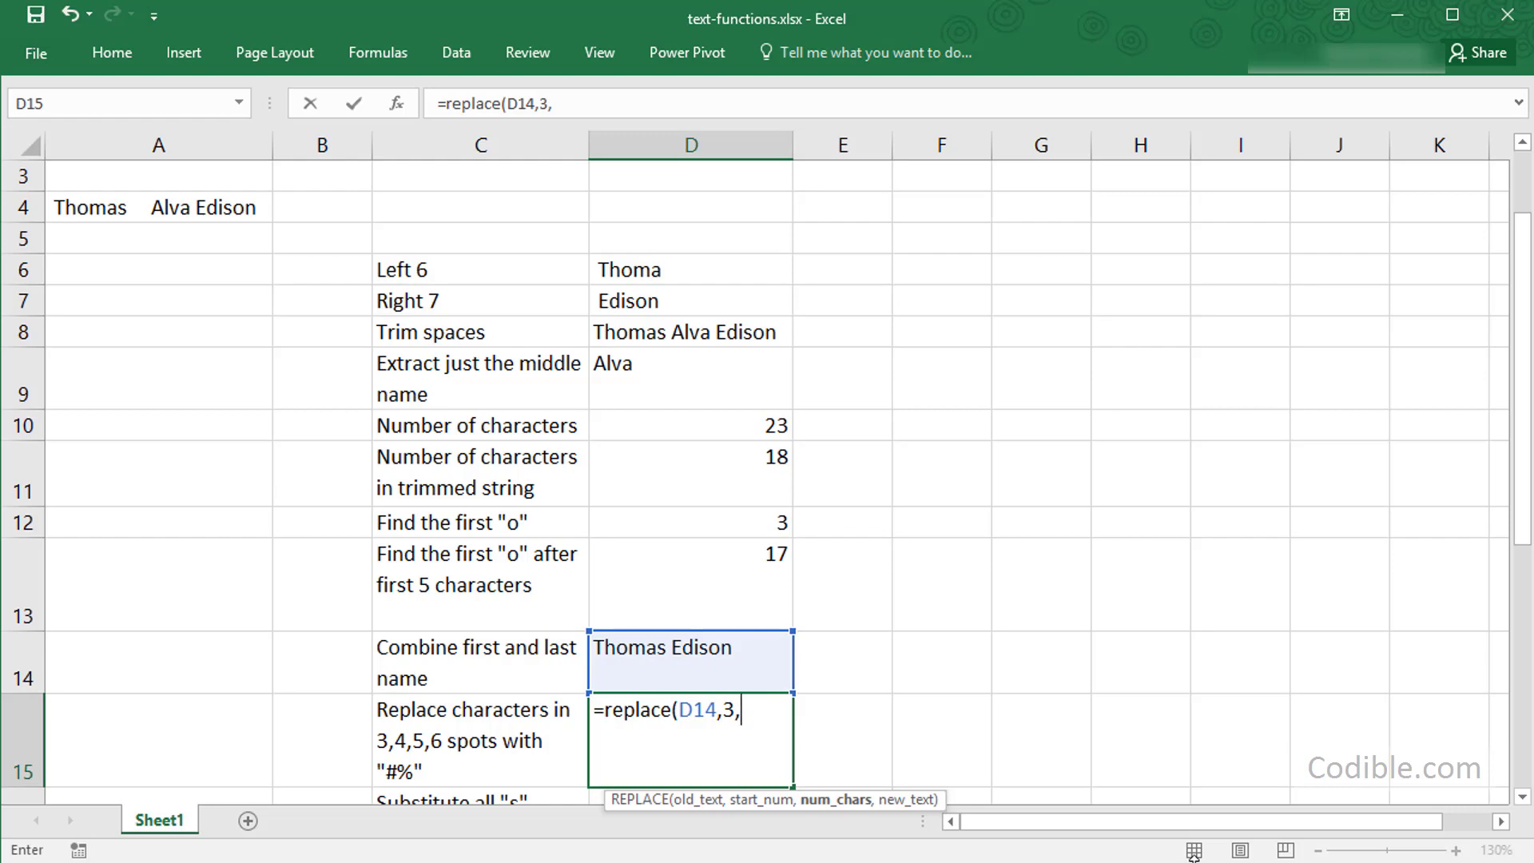
{"action": "type", "text": "4,\""}
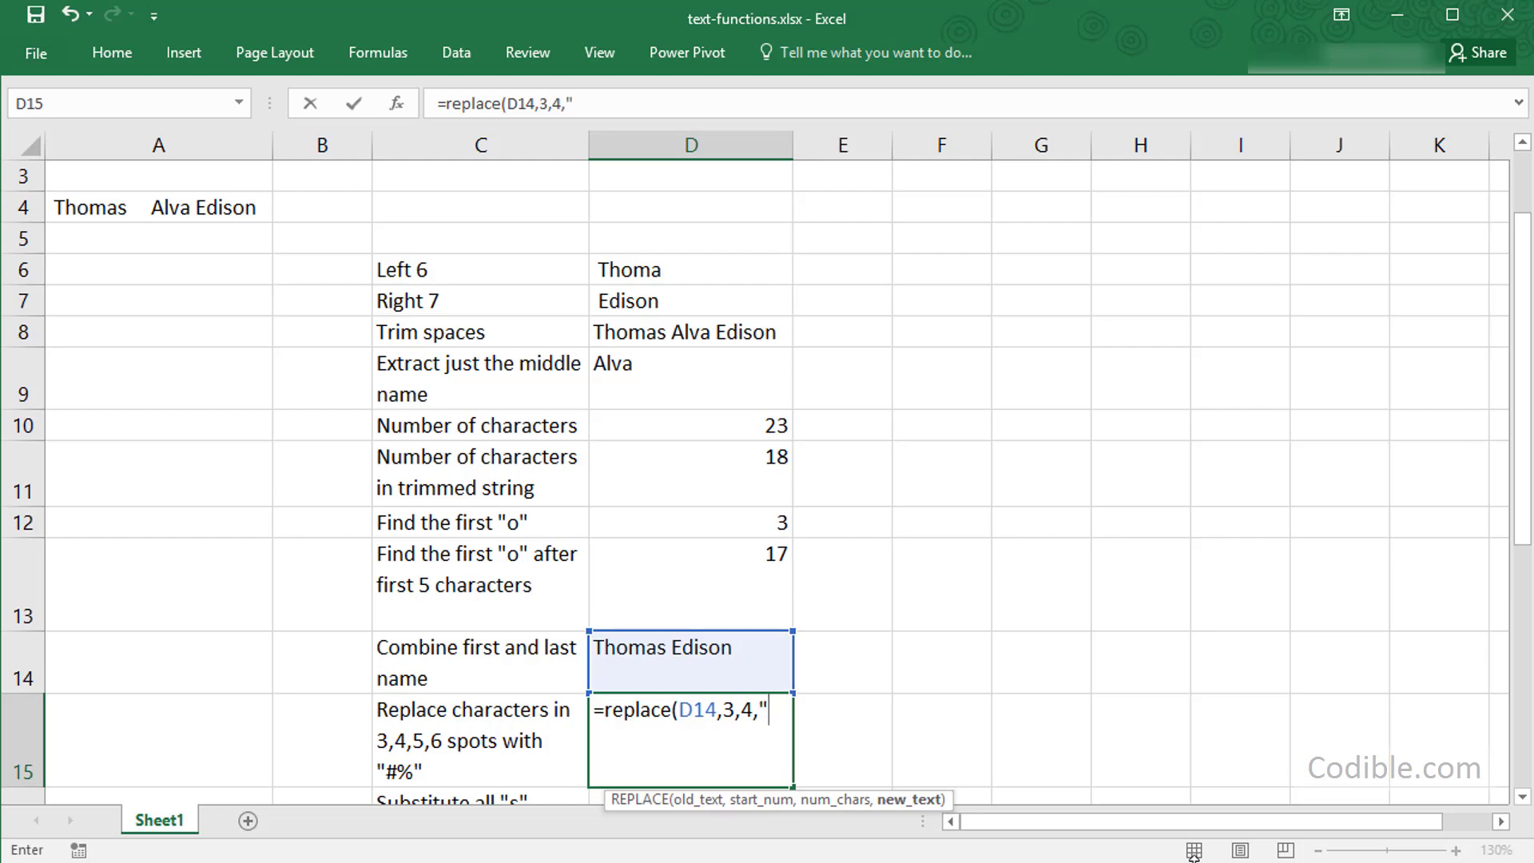
{"action": "type", "text": "#%\""}
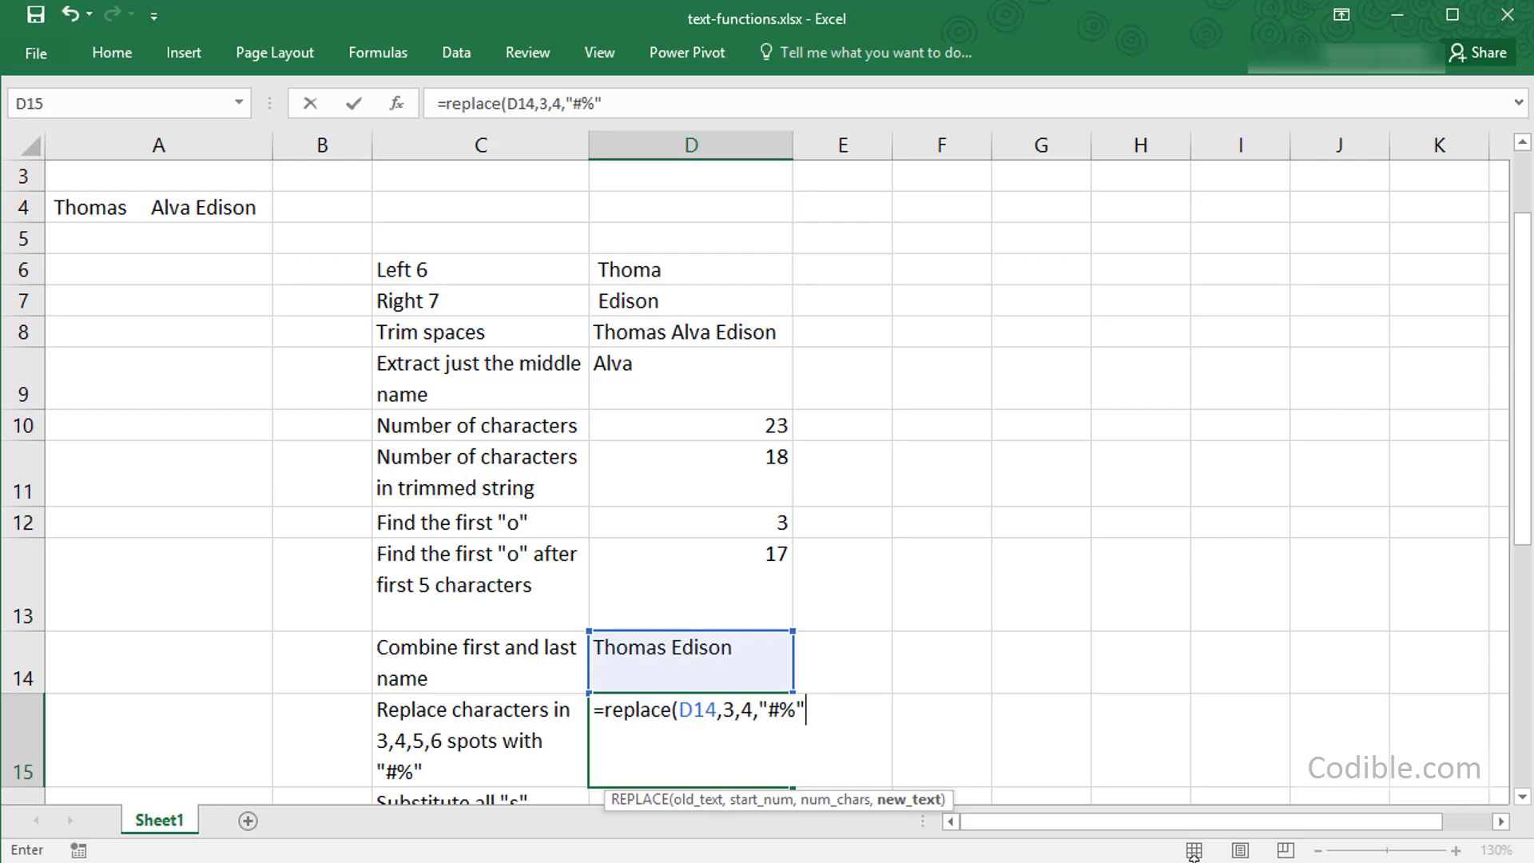
{"action": "type", "text": ")"}
{"action": "key", "text": "Return"}
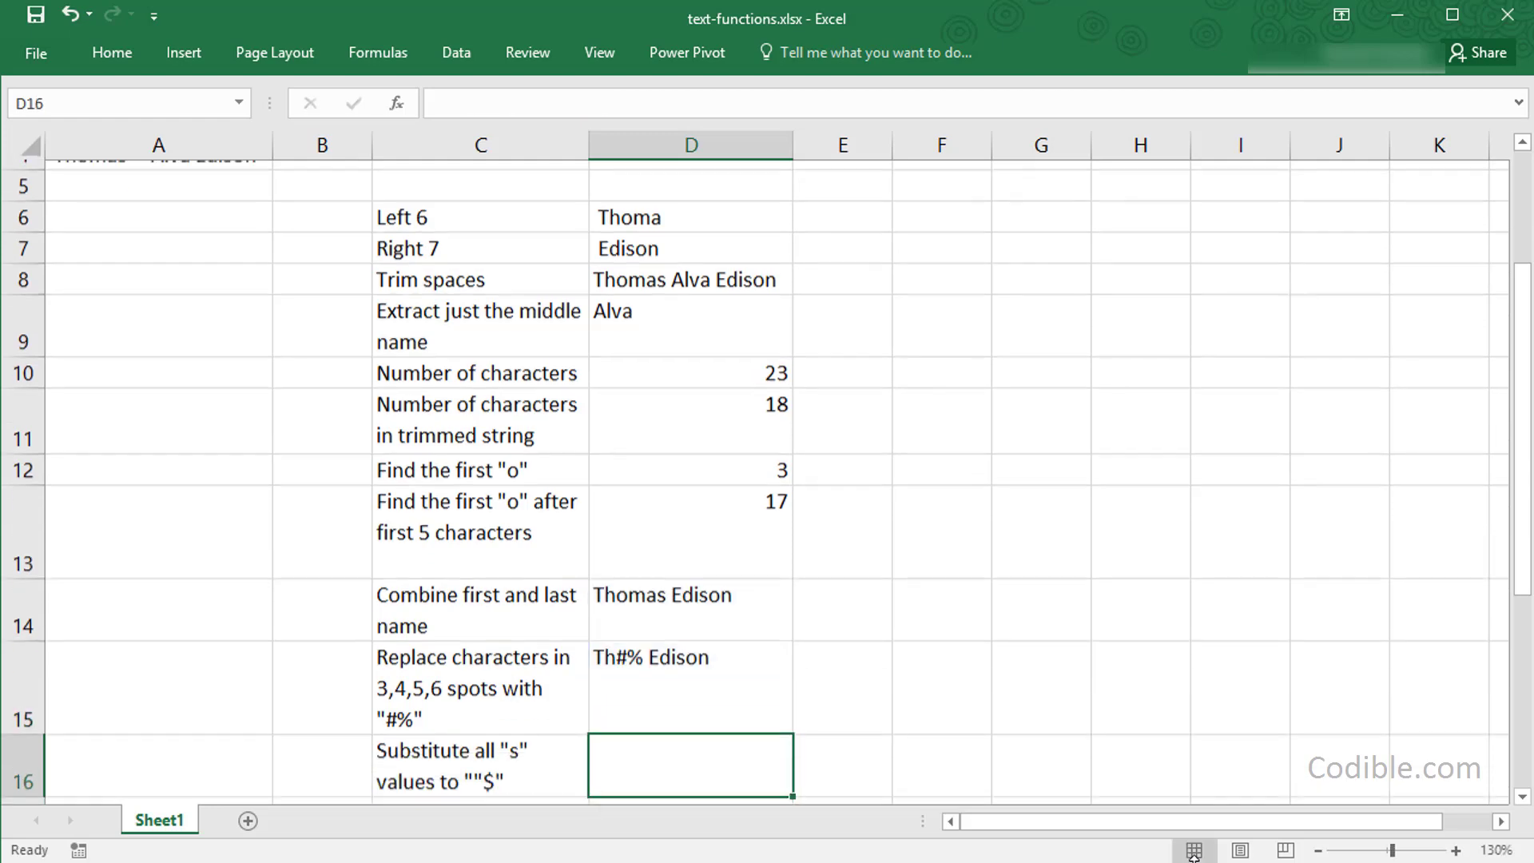
Step: Review D15's REPLACE formula, cancelling the stray entry started in D16
{"action": "key", "text": "Up"}
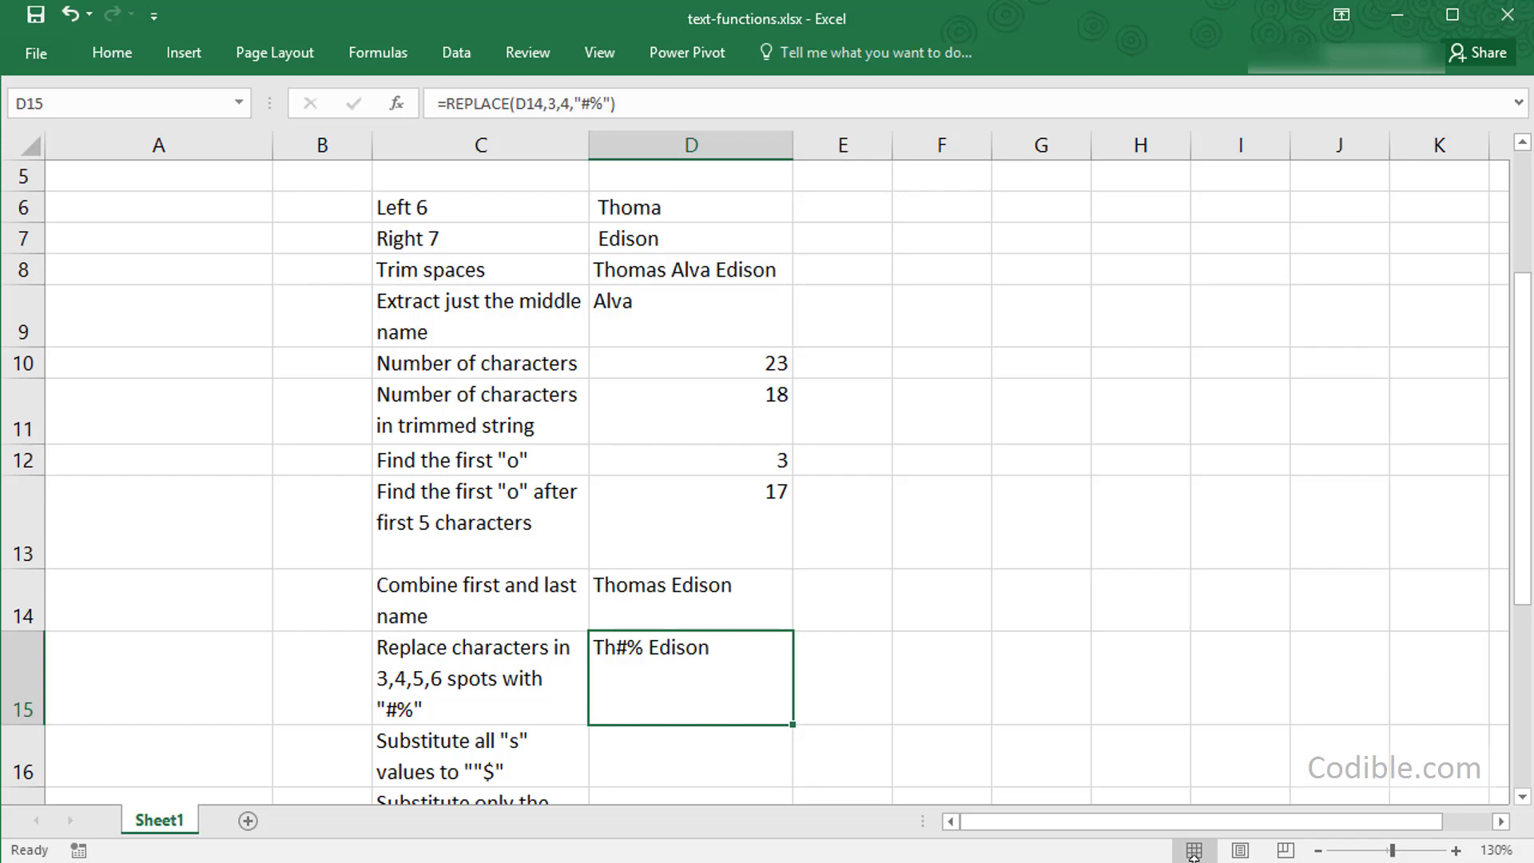
{"action": "key", "text": "Down"}
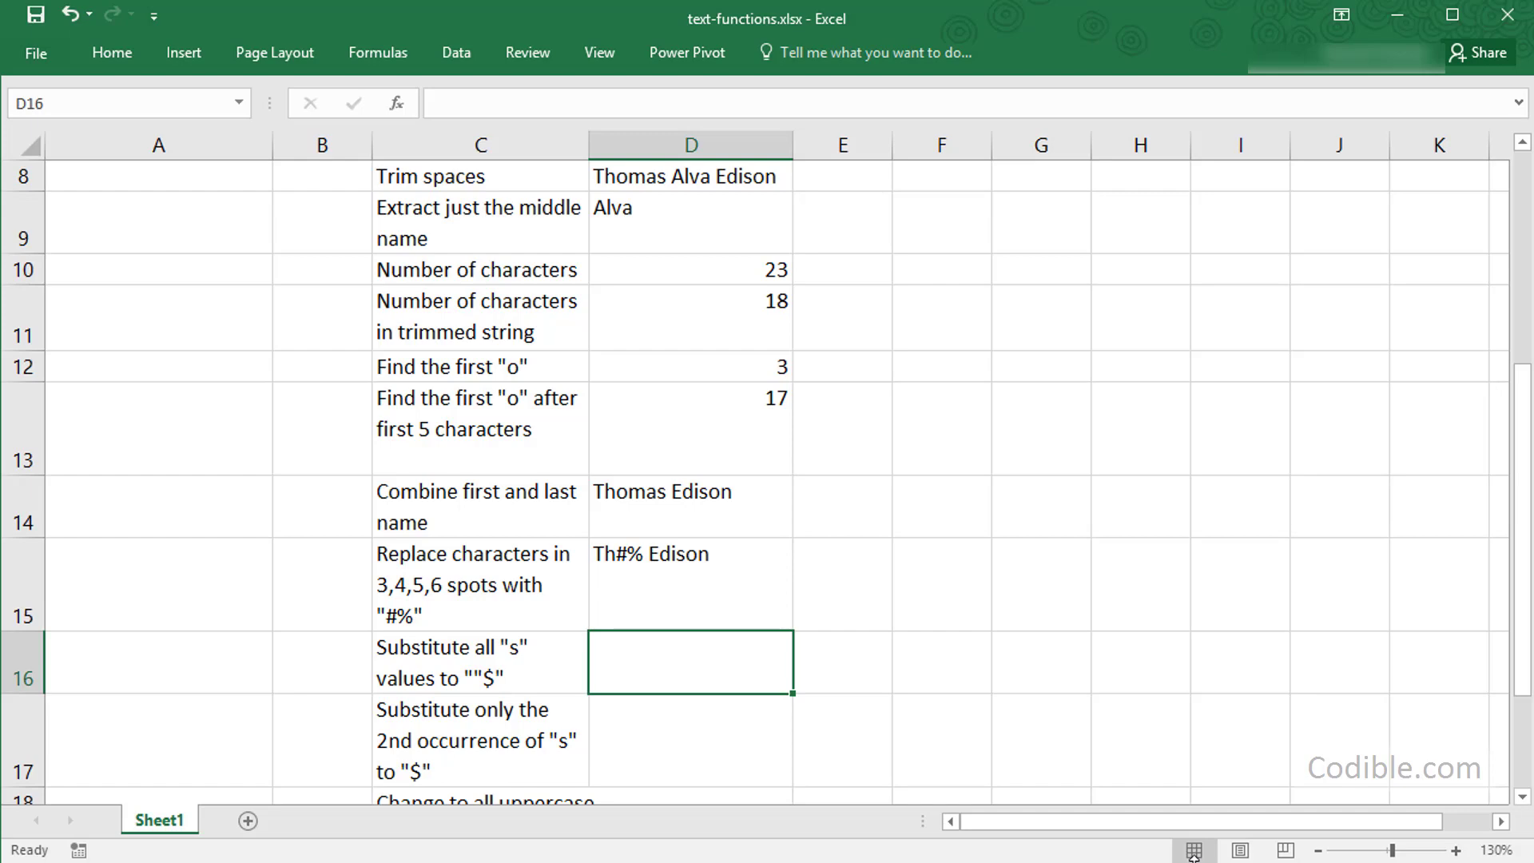
{"action": "type", "text": "="}
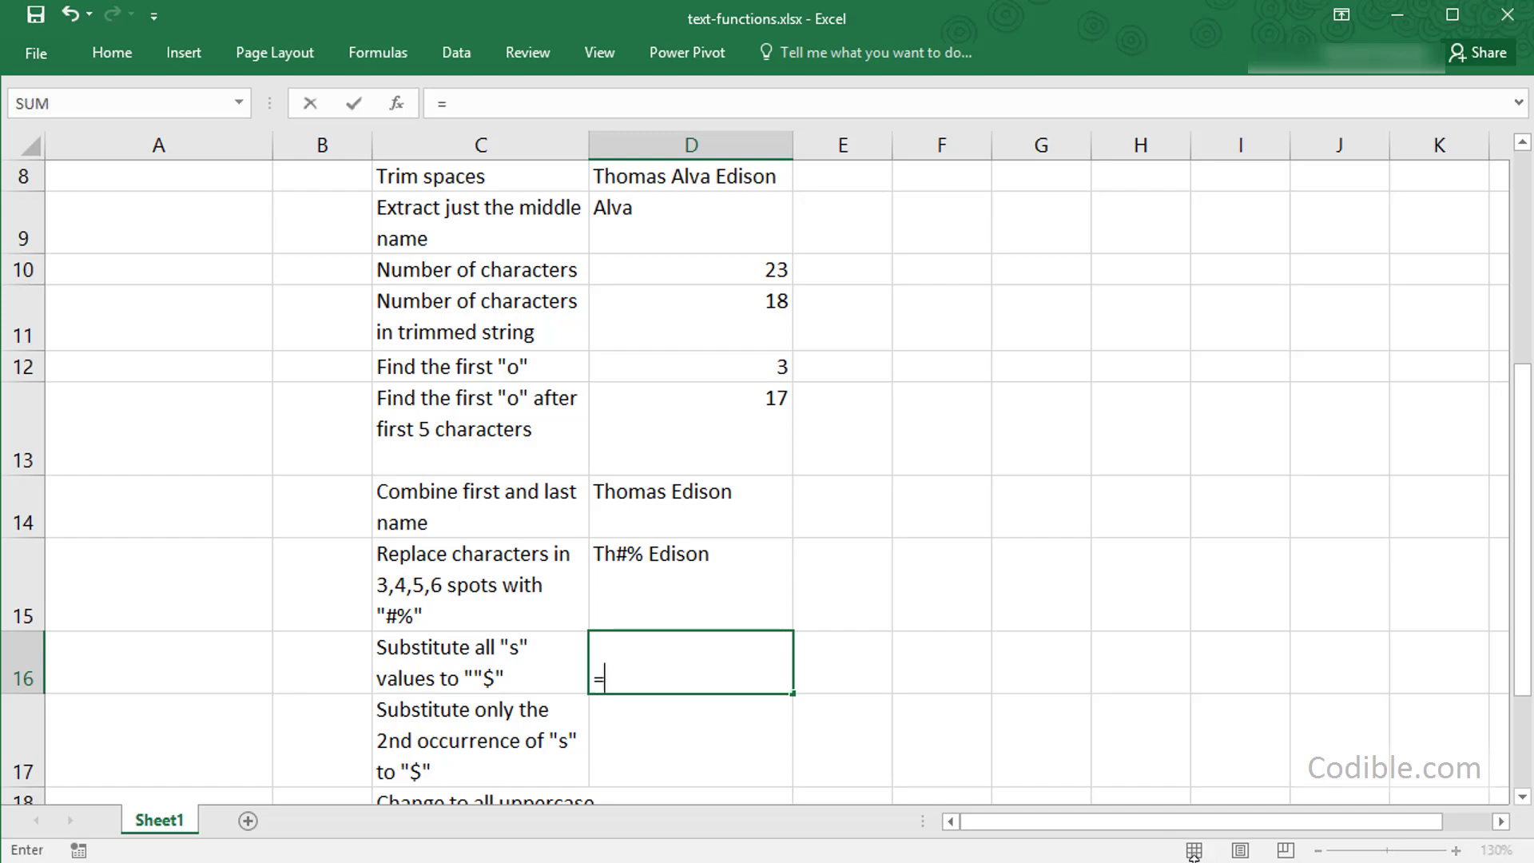
{"action": "key", "text": "Escape"}
{"action": "key", "text": "Up"}
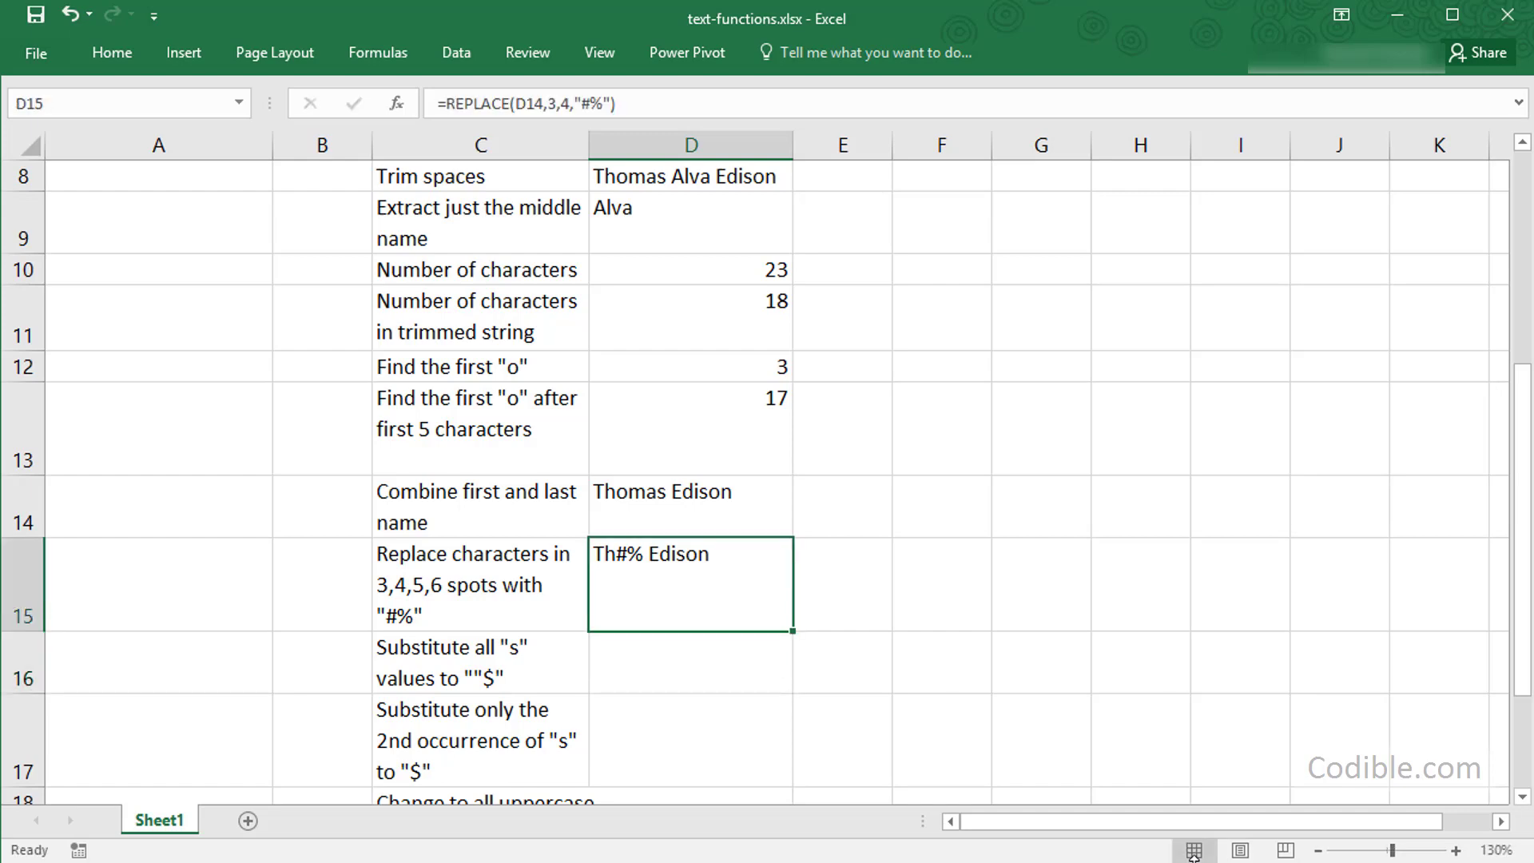
{"action": "key", "text": "Left"}
{"action": "key", "text": "Right"}
{"action": "key", "text": "F2"}
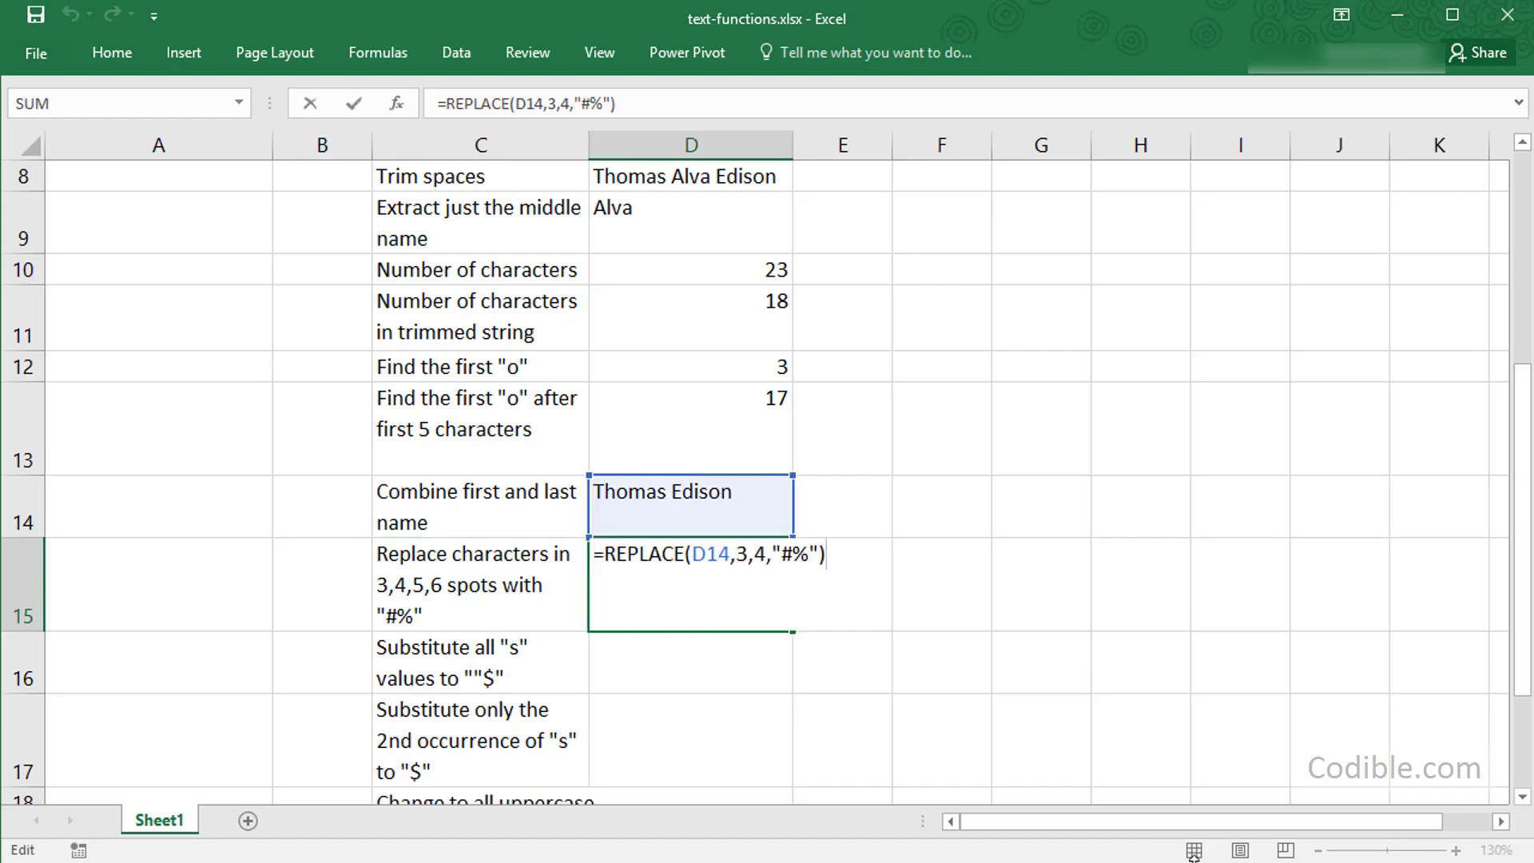
{"action": "key", "text": "Return"}
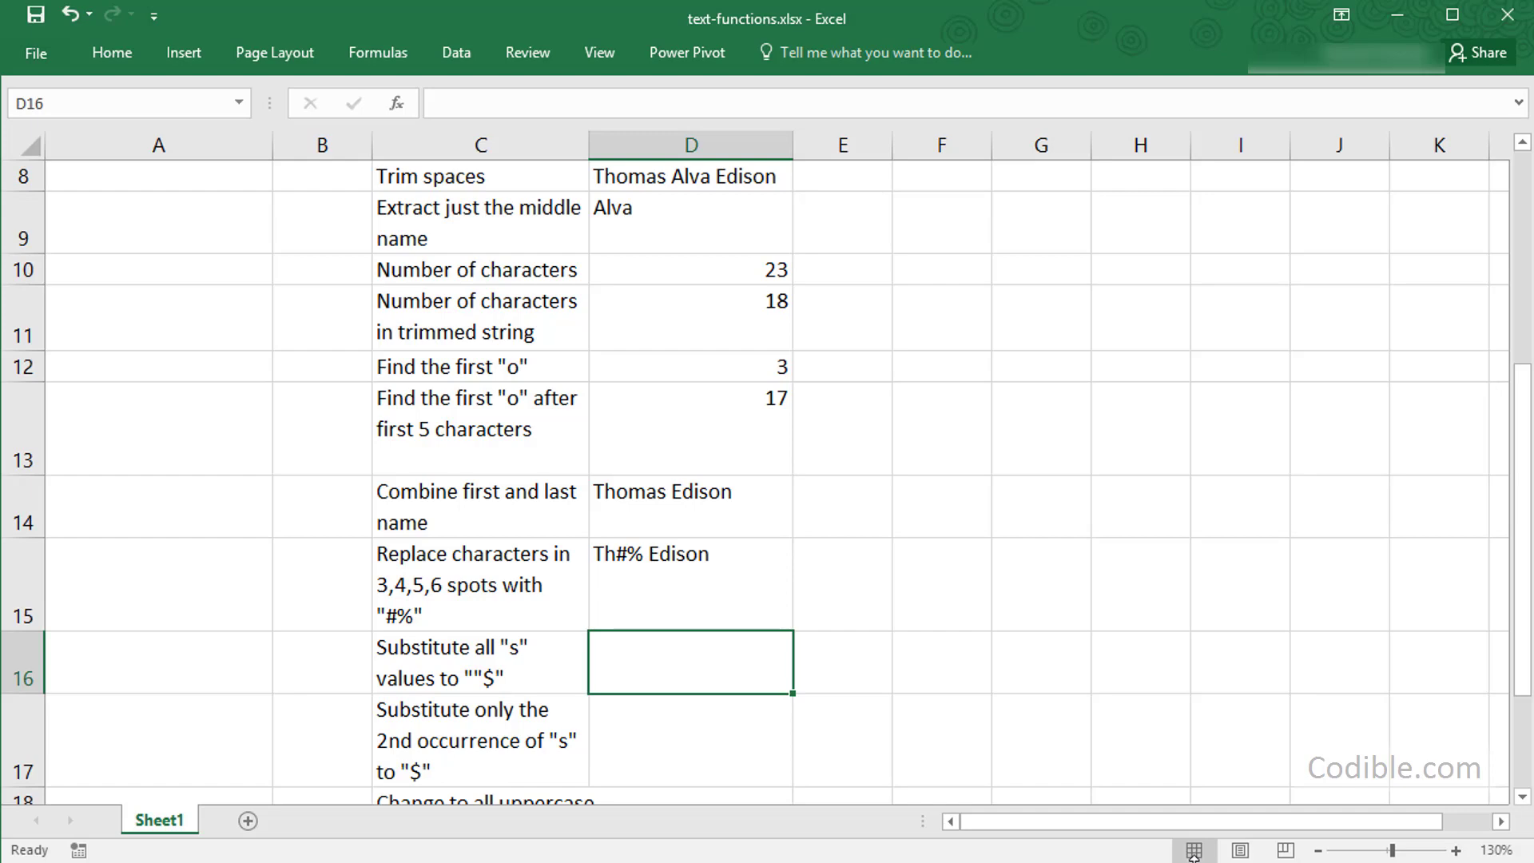
Step: Enter =SUBSTITUTE(D14,"s","$") in D16 so every s becomes $
{"action": "type", "text": "="}
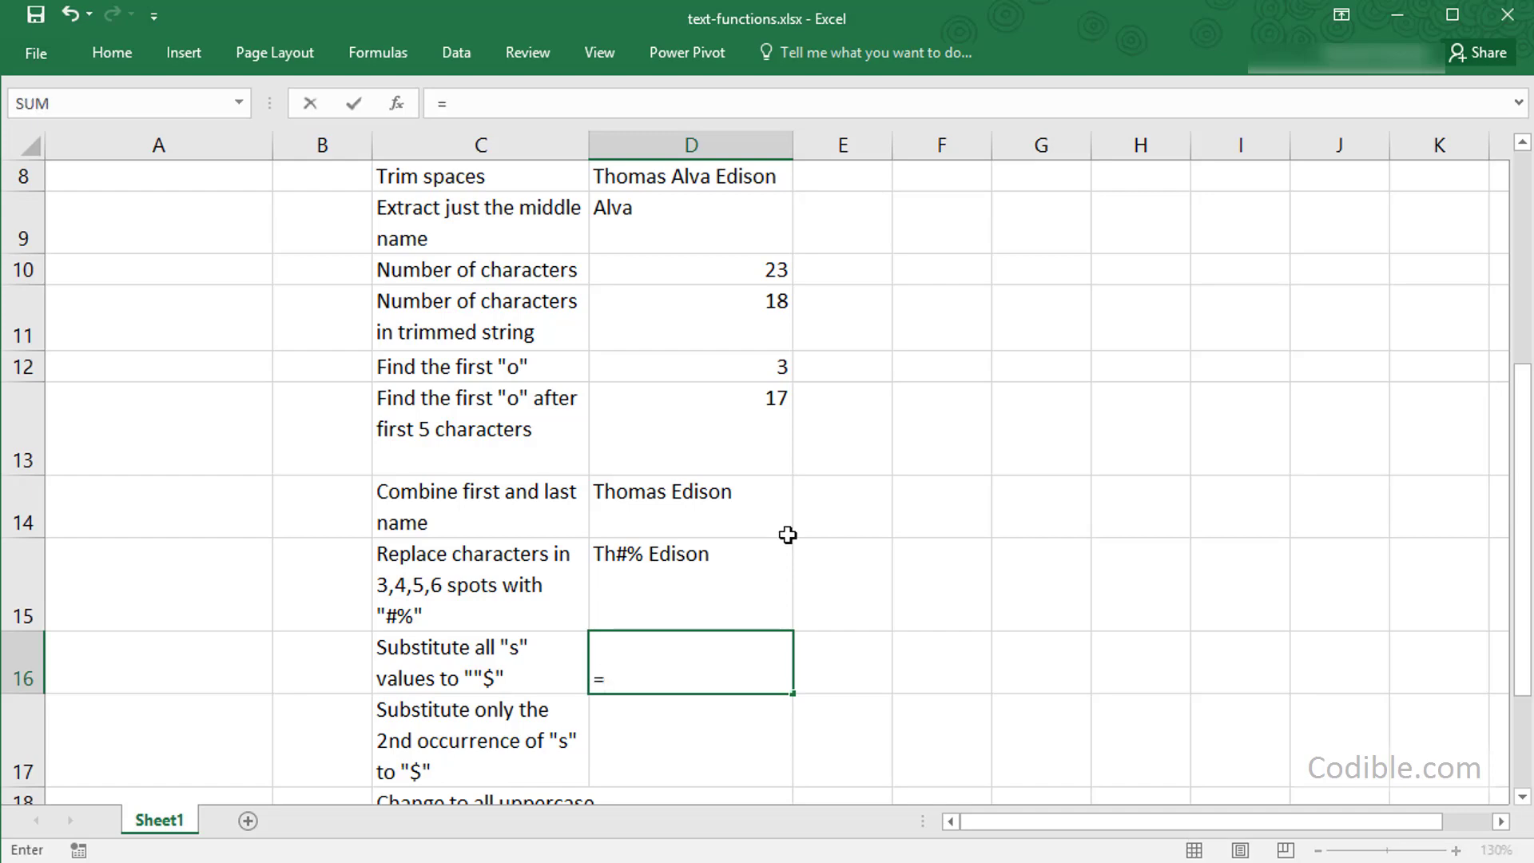
{"action": "type", "text": "sub"}
{"action": "key", "text": "Tab"}
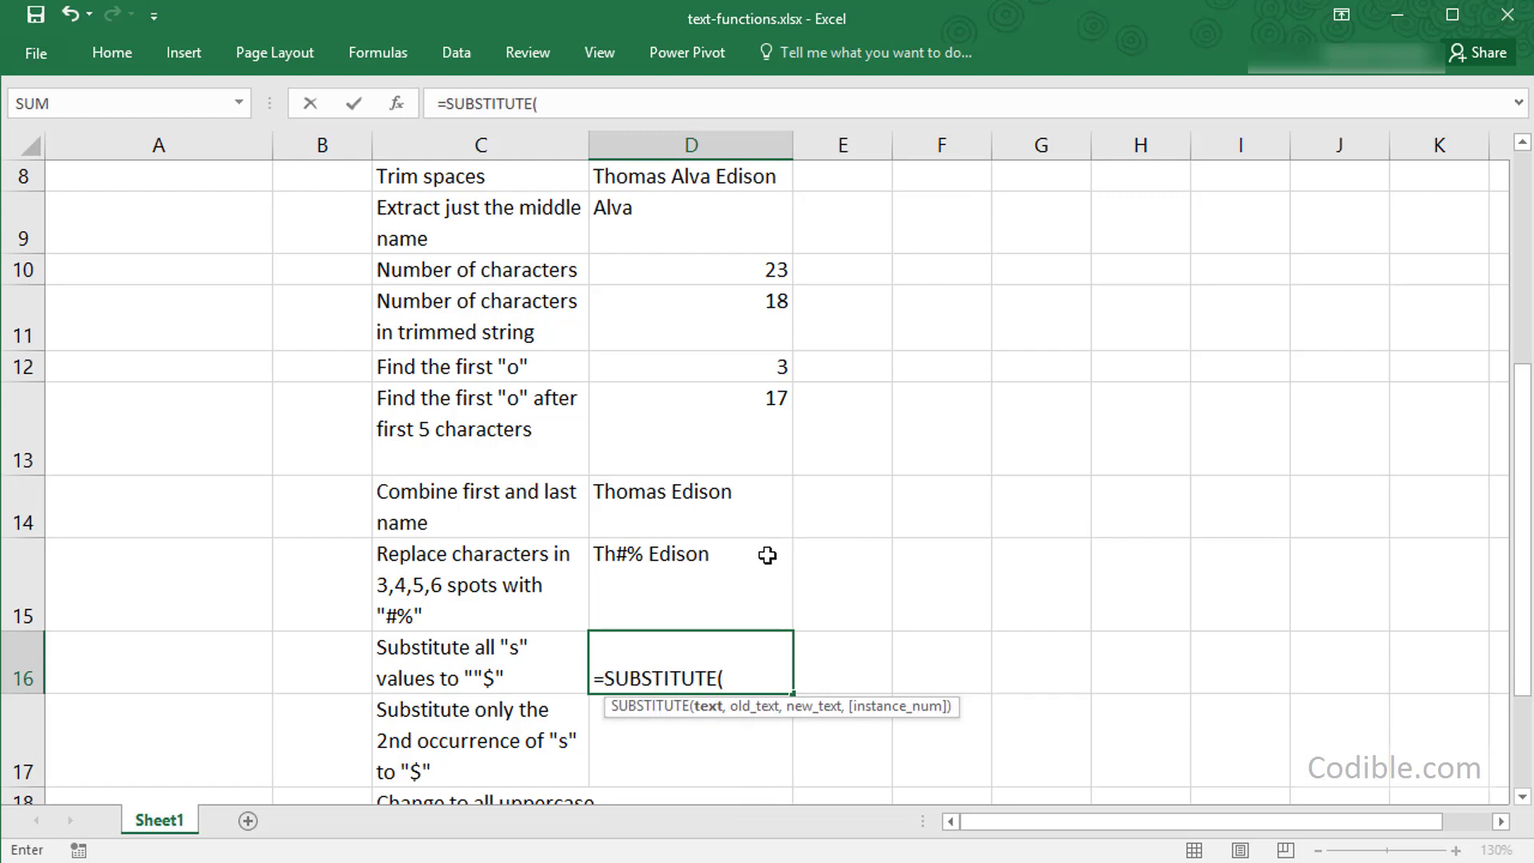
{"action": "left_click", "coordinate": [728, 497]}
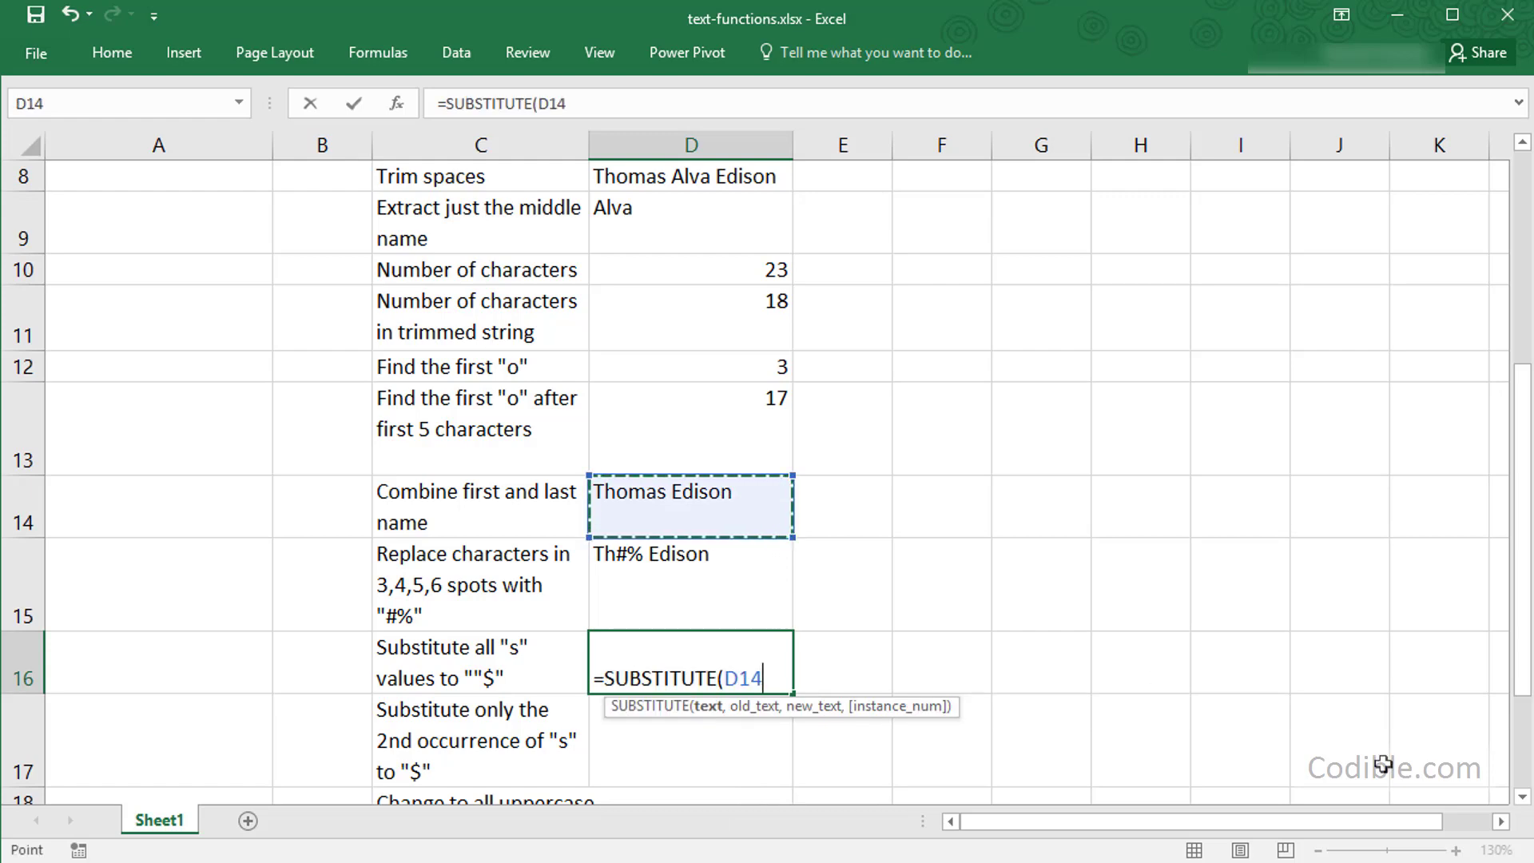
{"action": "type", "text": ","}
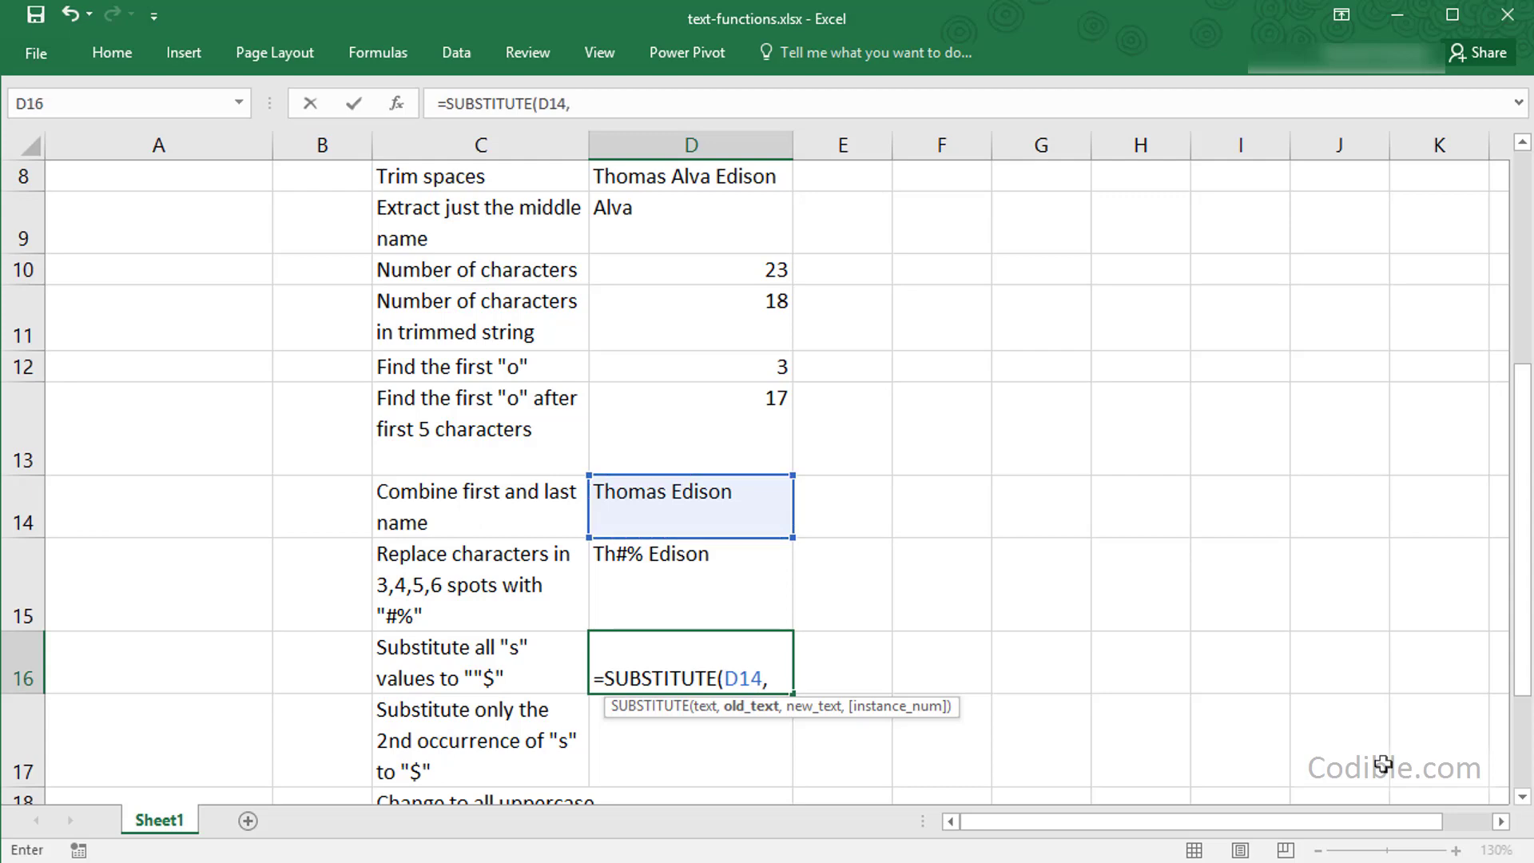
{"action": "type", "text": "\"s\","}
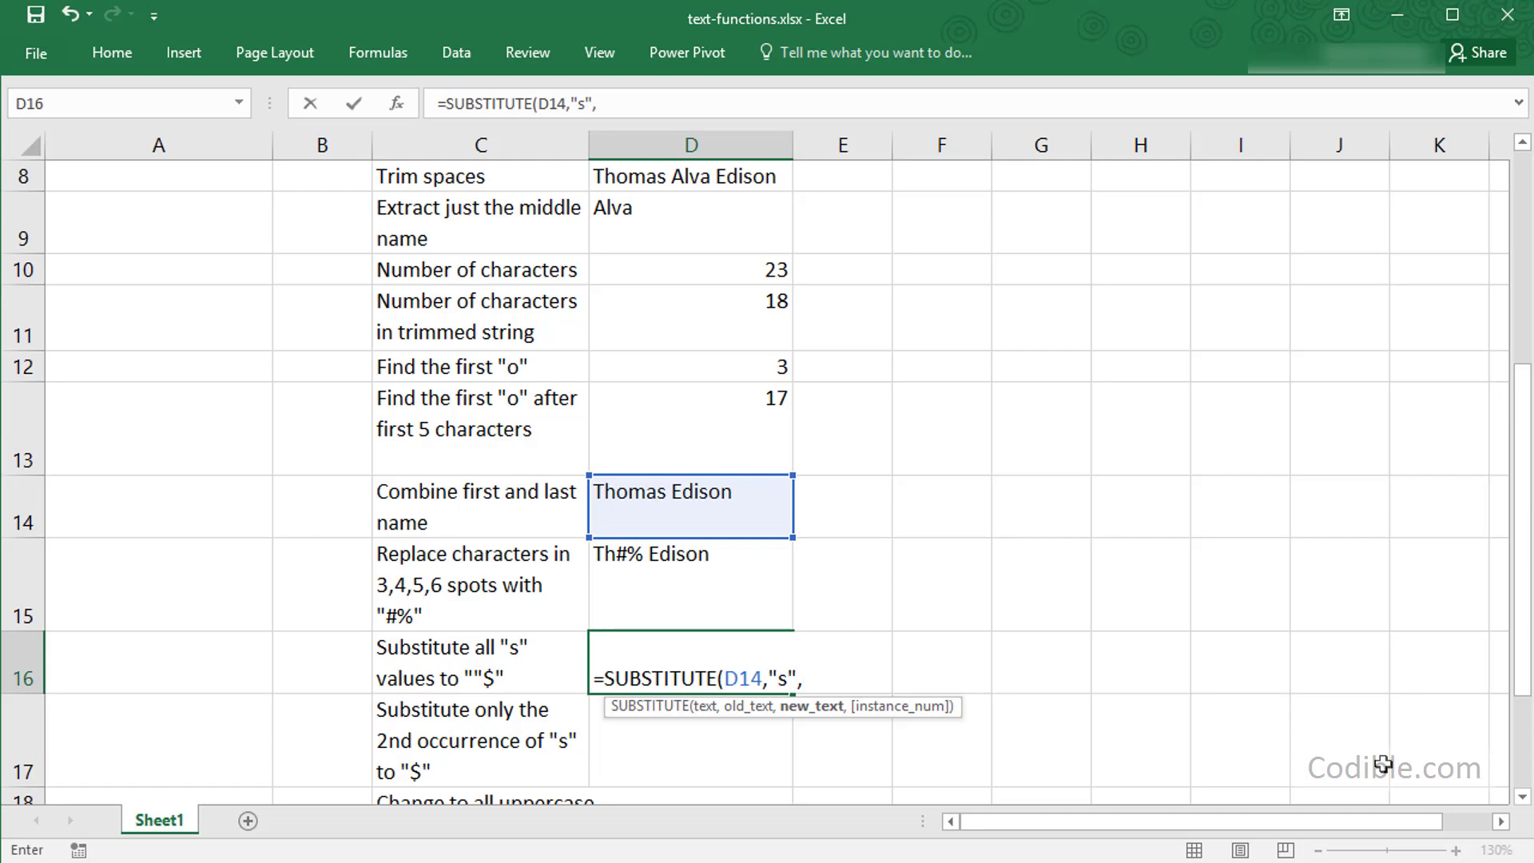
{"action": "type", "text": "\"$\")"}
{"action": "key", "text": "Return"}
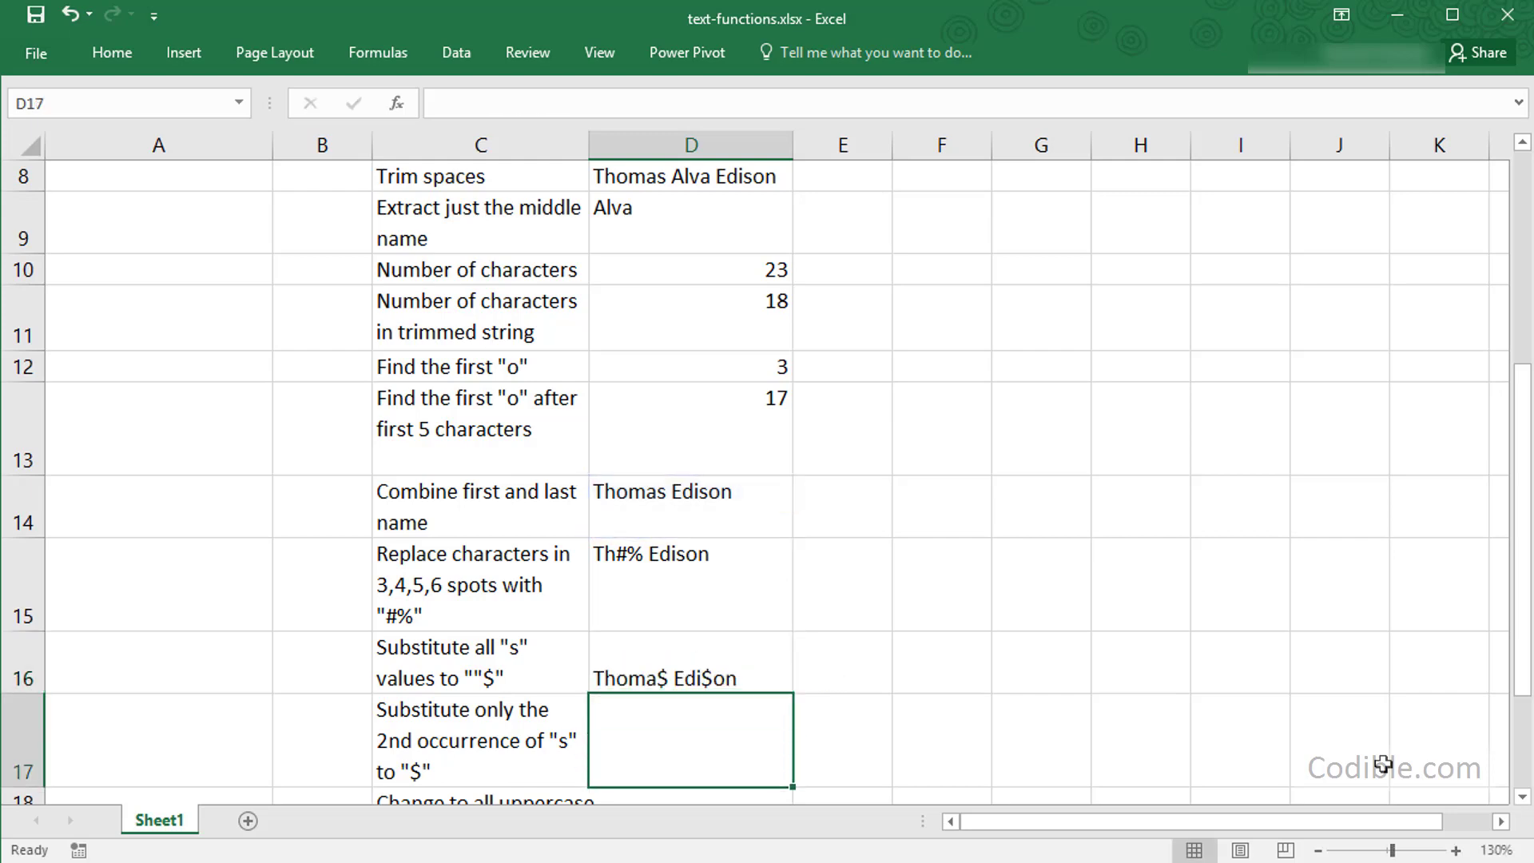
{"action": "key", "text": "Up"}
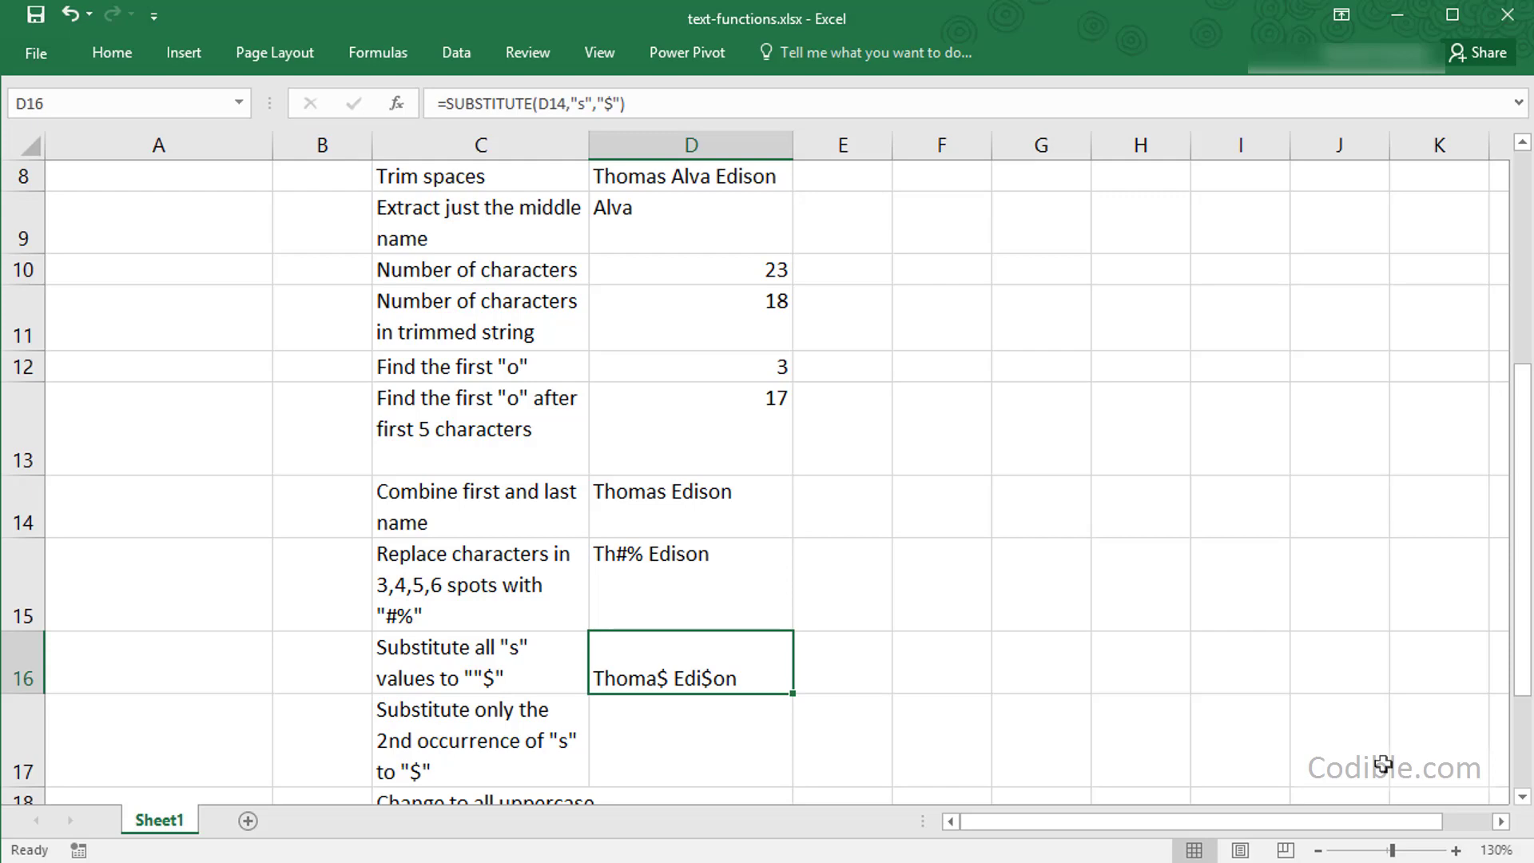
Step: Enter =SUBSTITUTE(D14,"s","$",2) in D17, changing only the second s to $
{"action": "key", "text": "Down"}
{"action": "key", "text": "Left"}
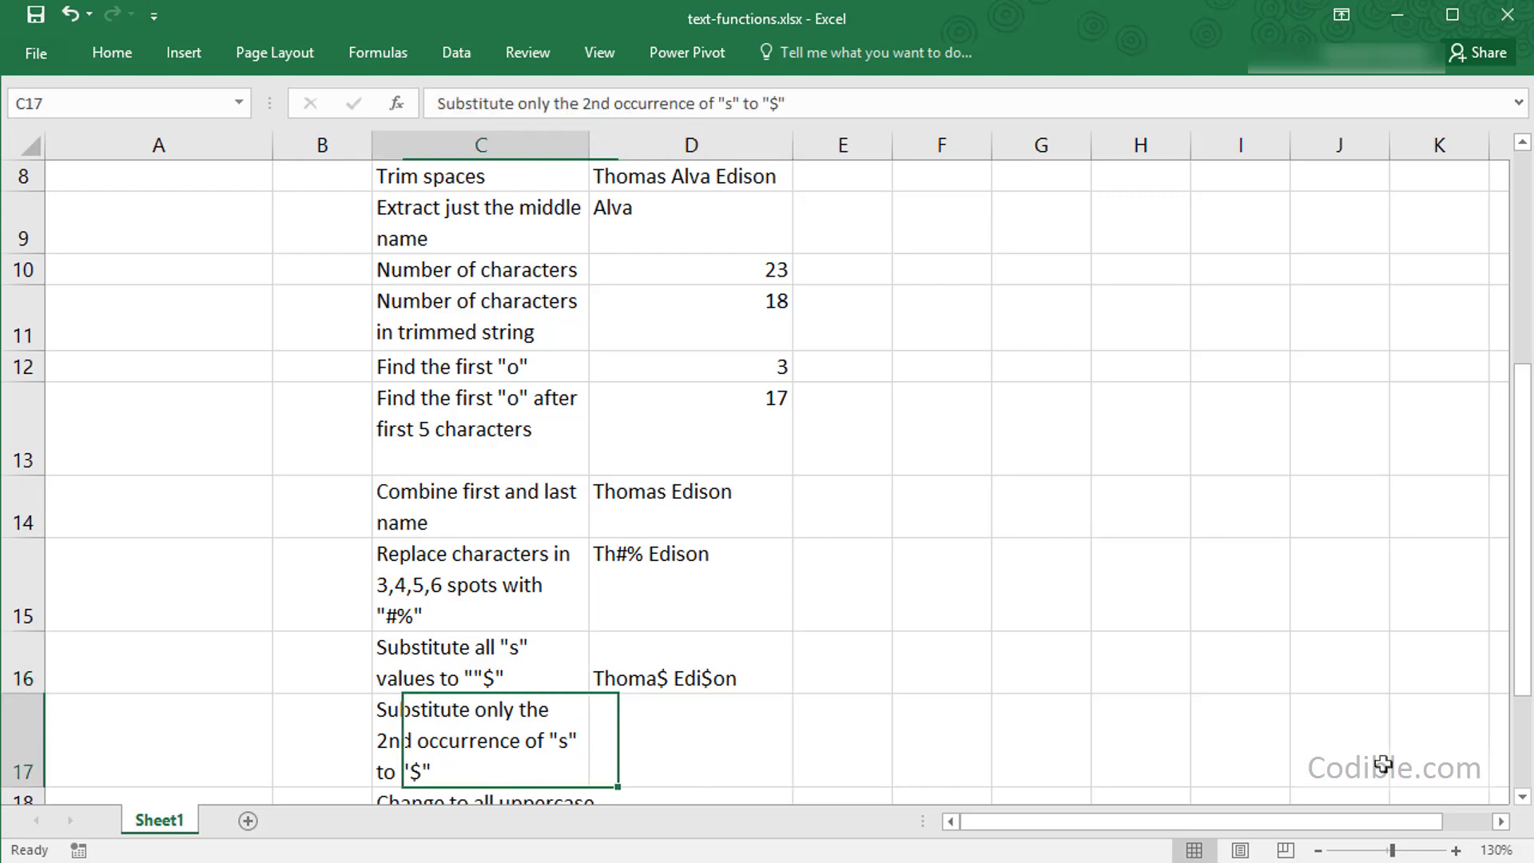
{"action": "key", "text": "Right"}
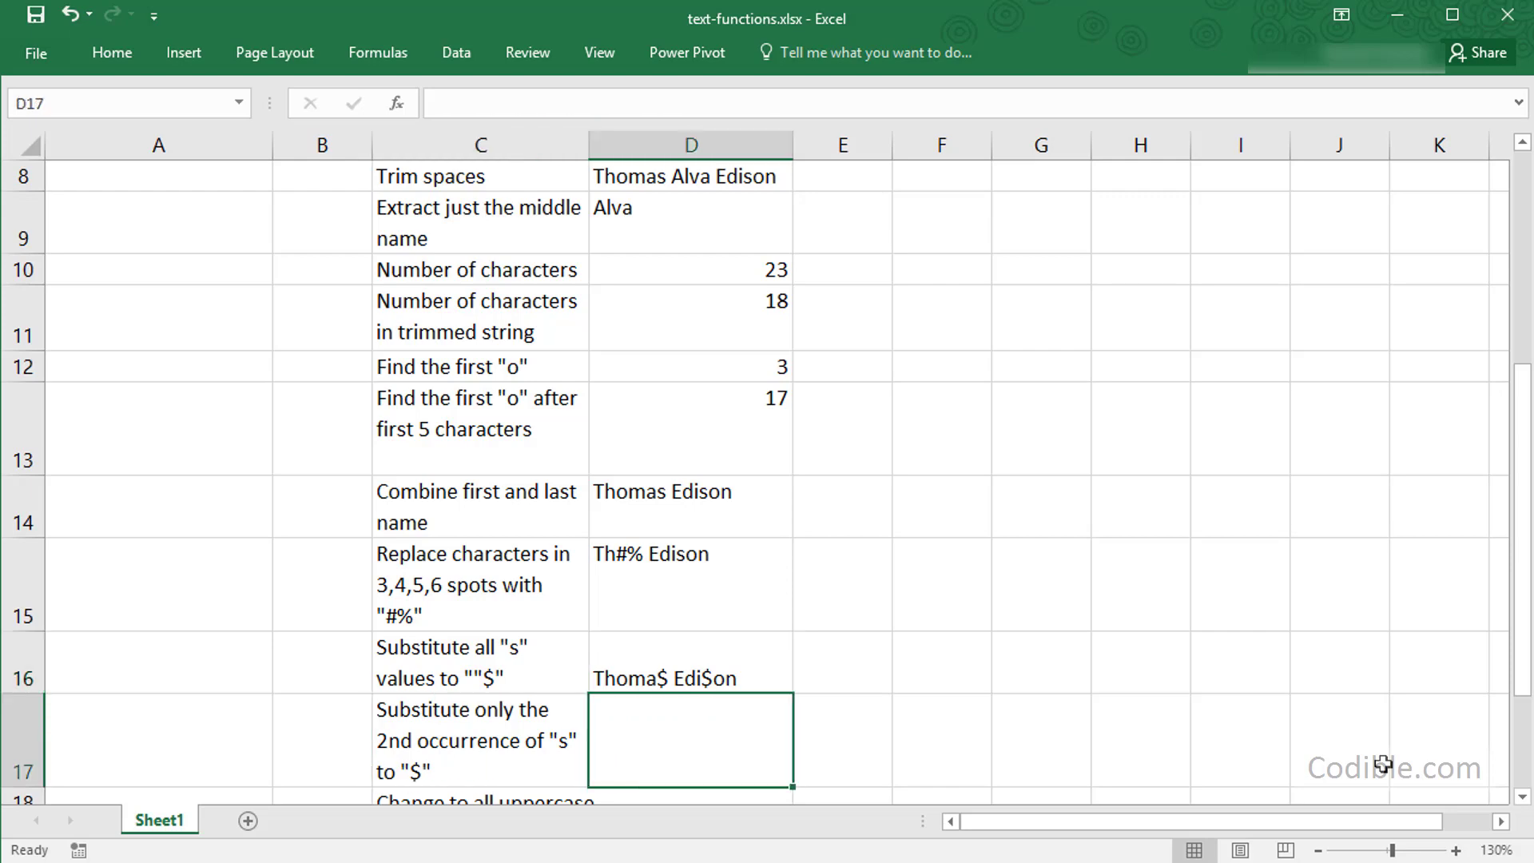
{"action": "key", "text": "F2"}
{"action": "type", "text": "=subs"}
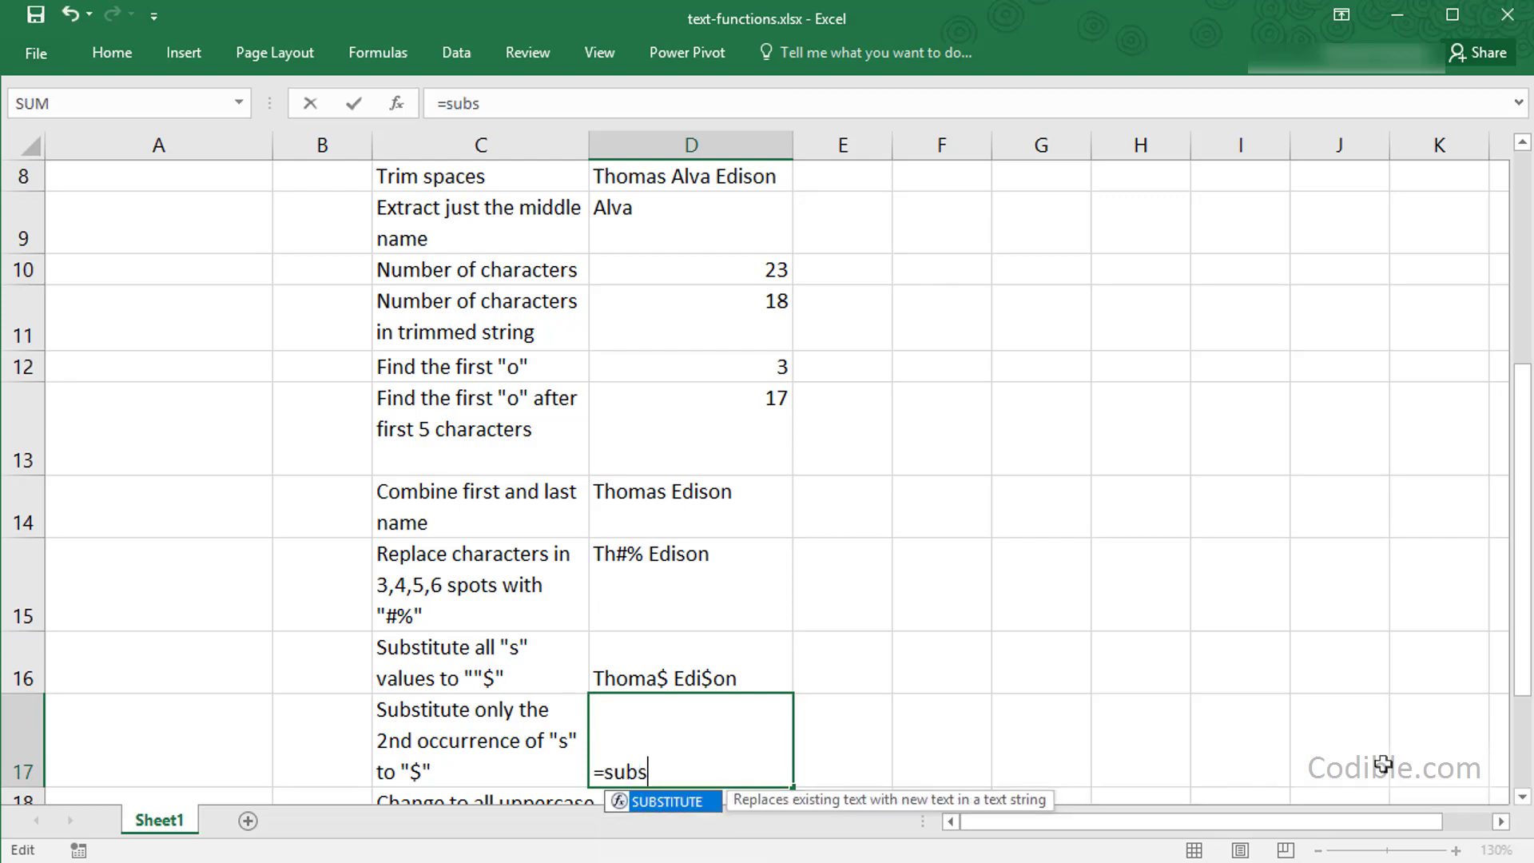
{"action": "key", "text": "Tab"}
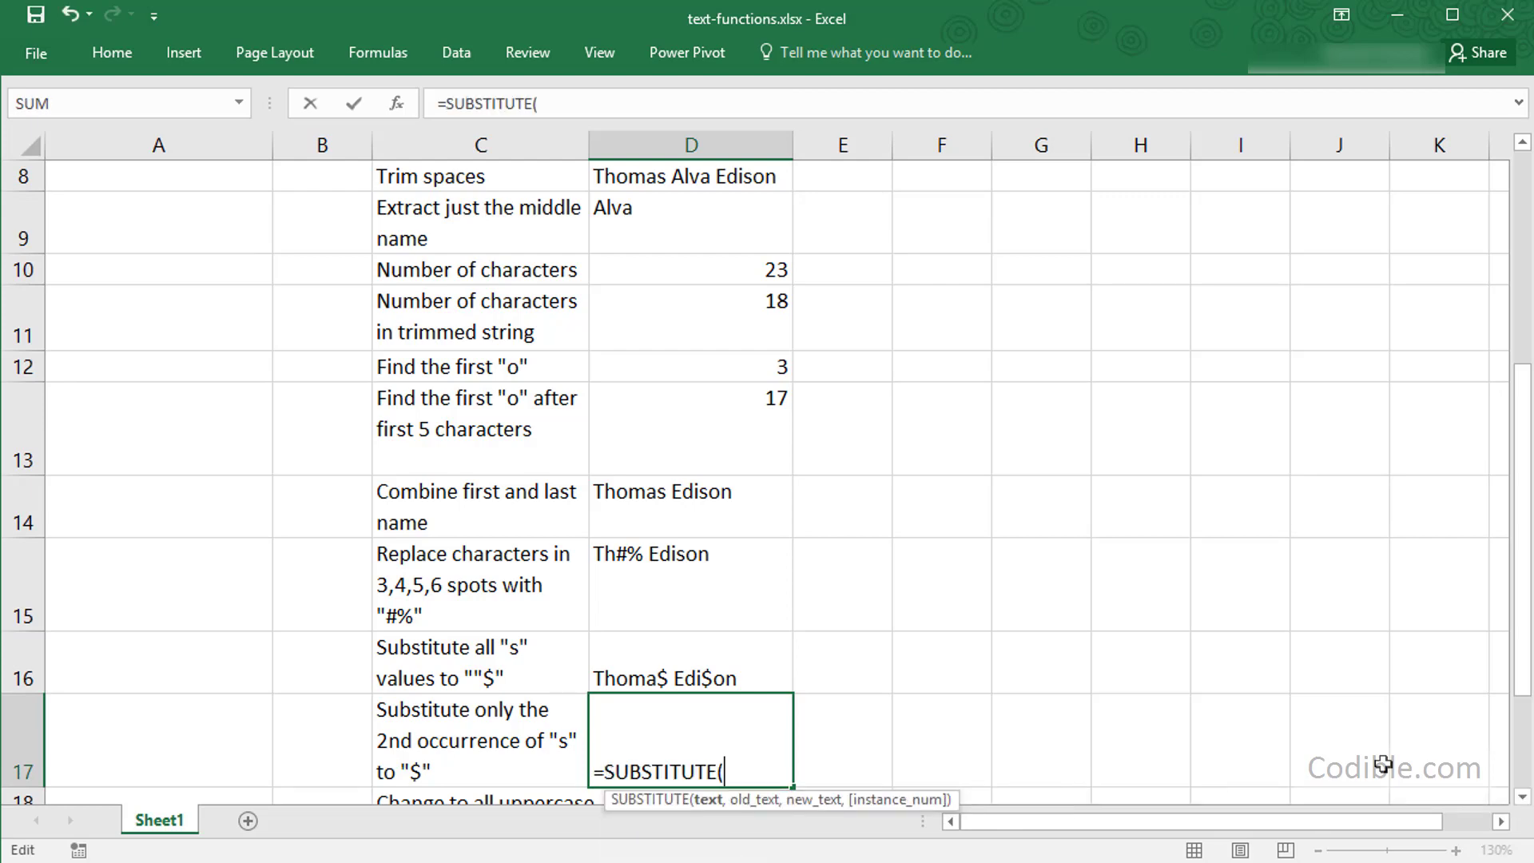
{"action": "left_click", "coordinate": [674, 496]}
{"action": "type", "text": ","}
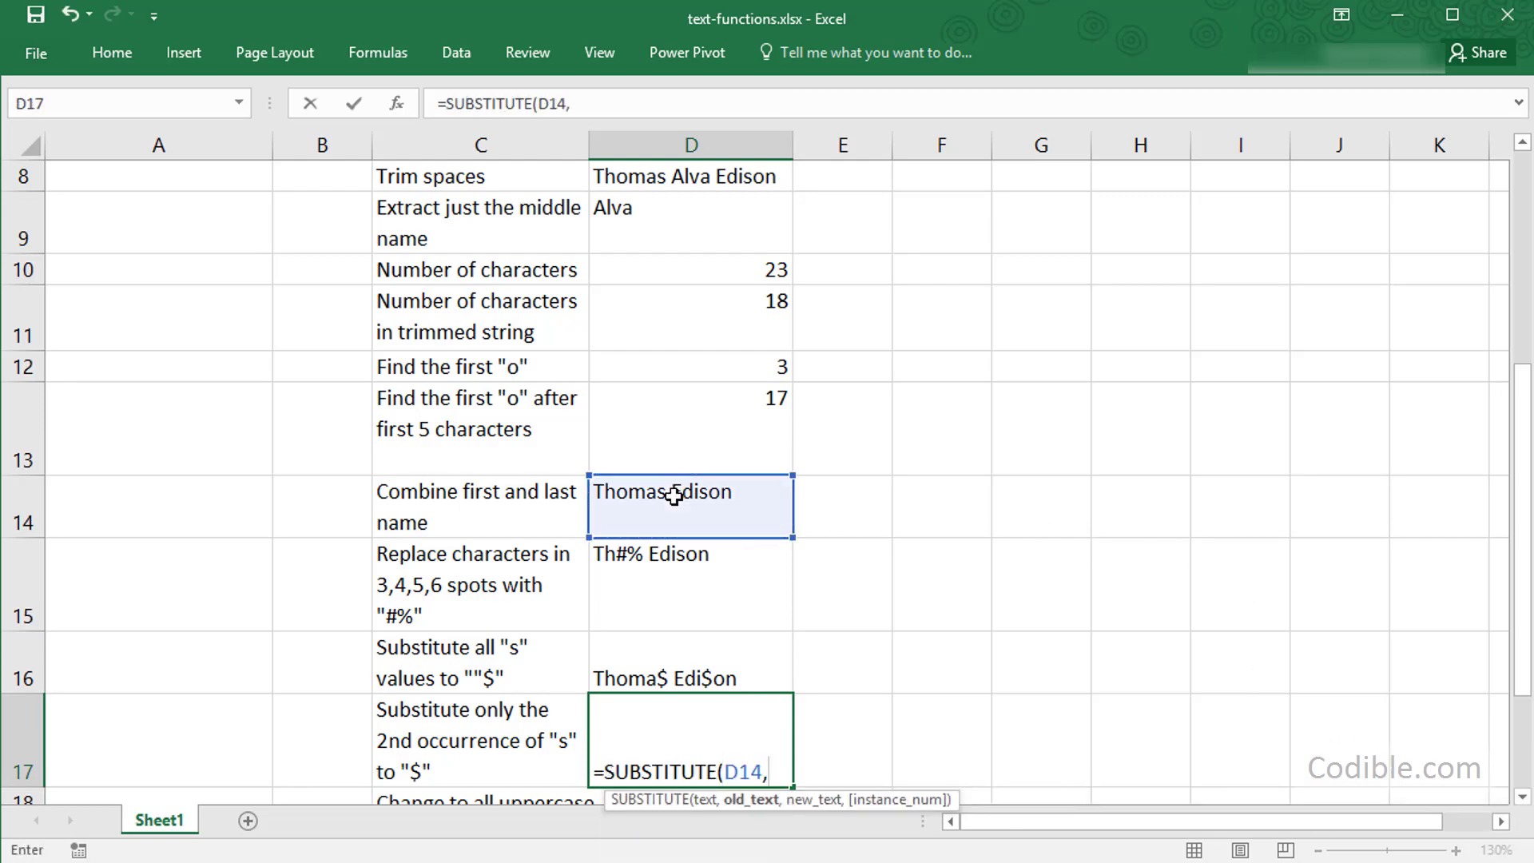
{"action": "type", "text": "\"s\","}
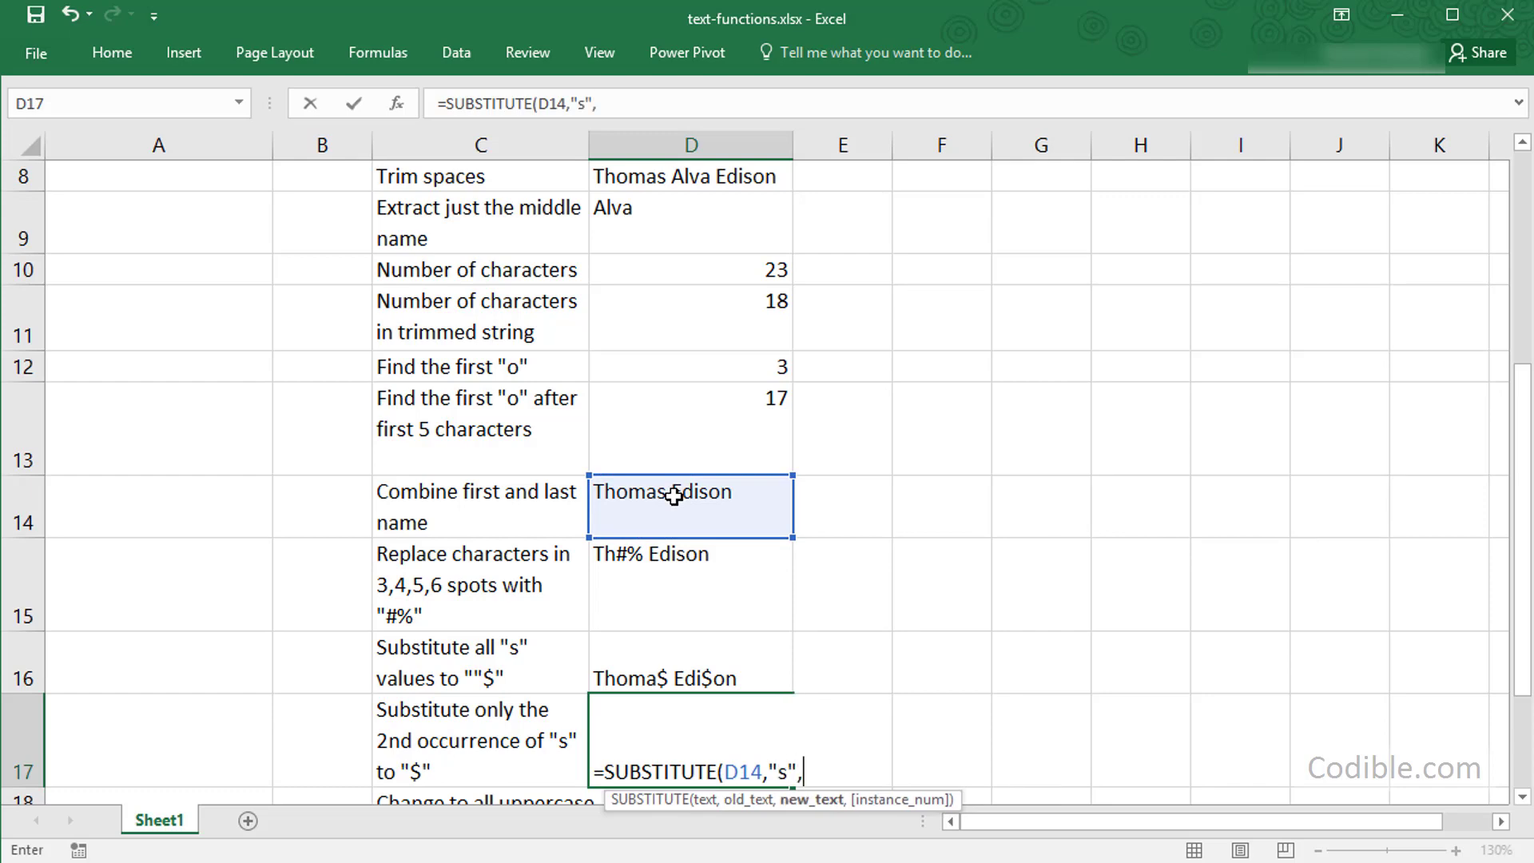
{"action": "type", "text": "\"$\","}
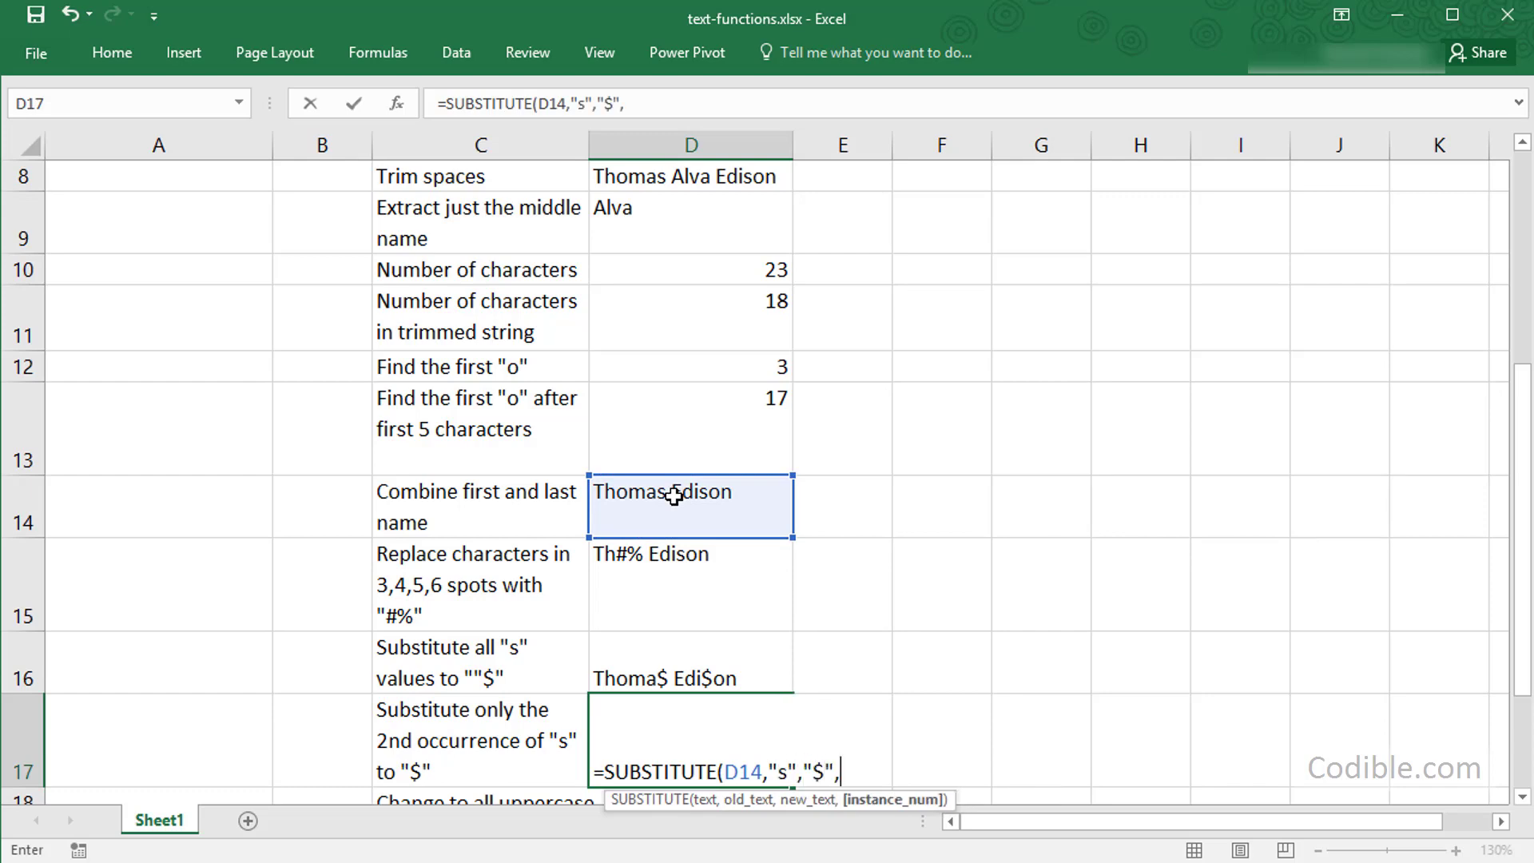
{"action": "type", "text": "2)"}
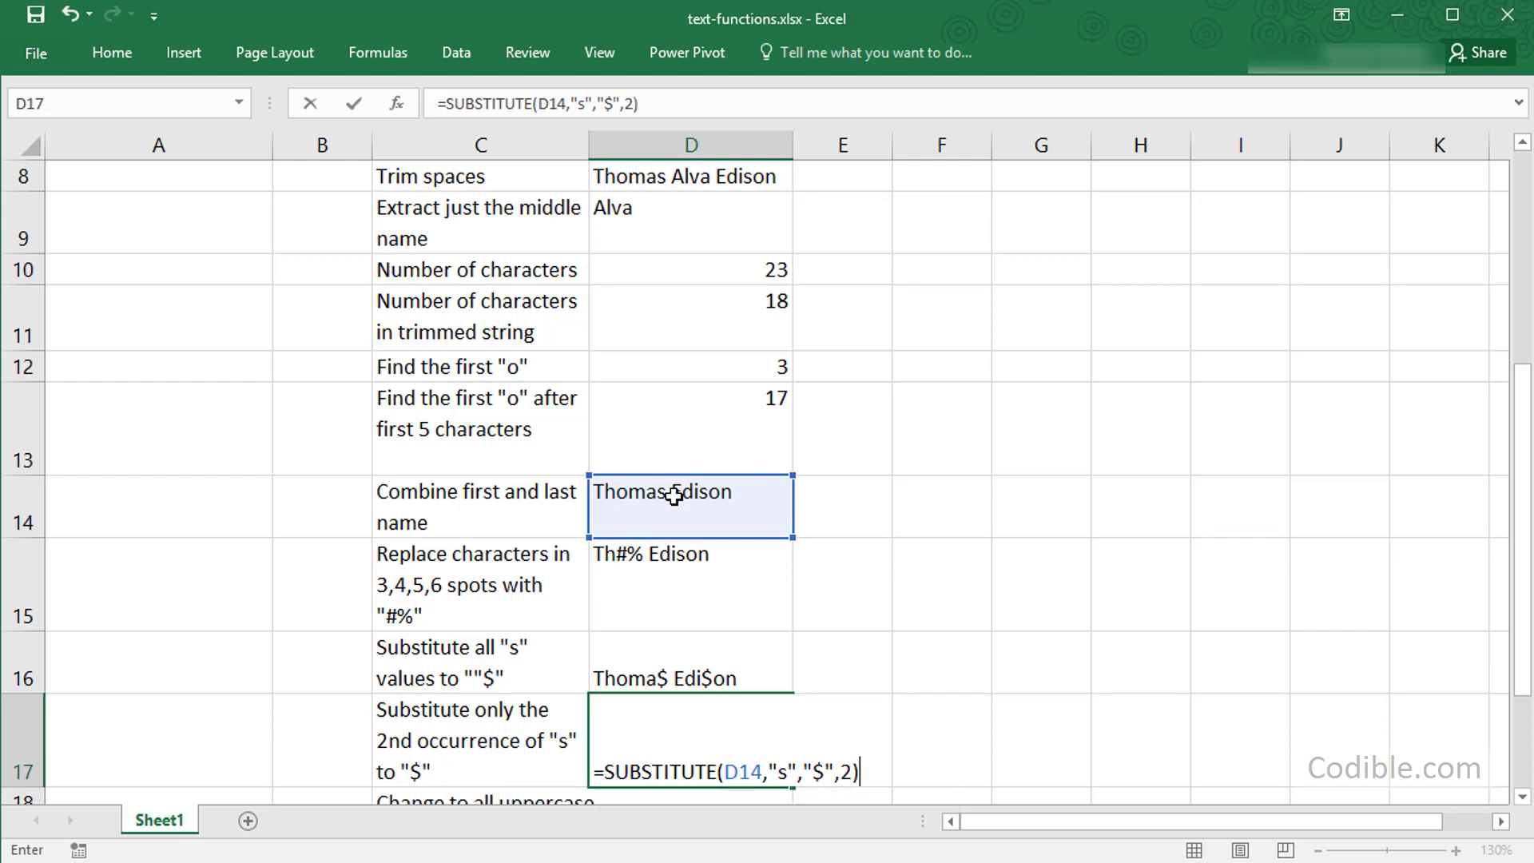
{"action": "key", "text": "Return"}
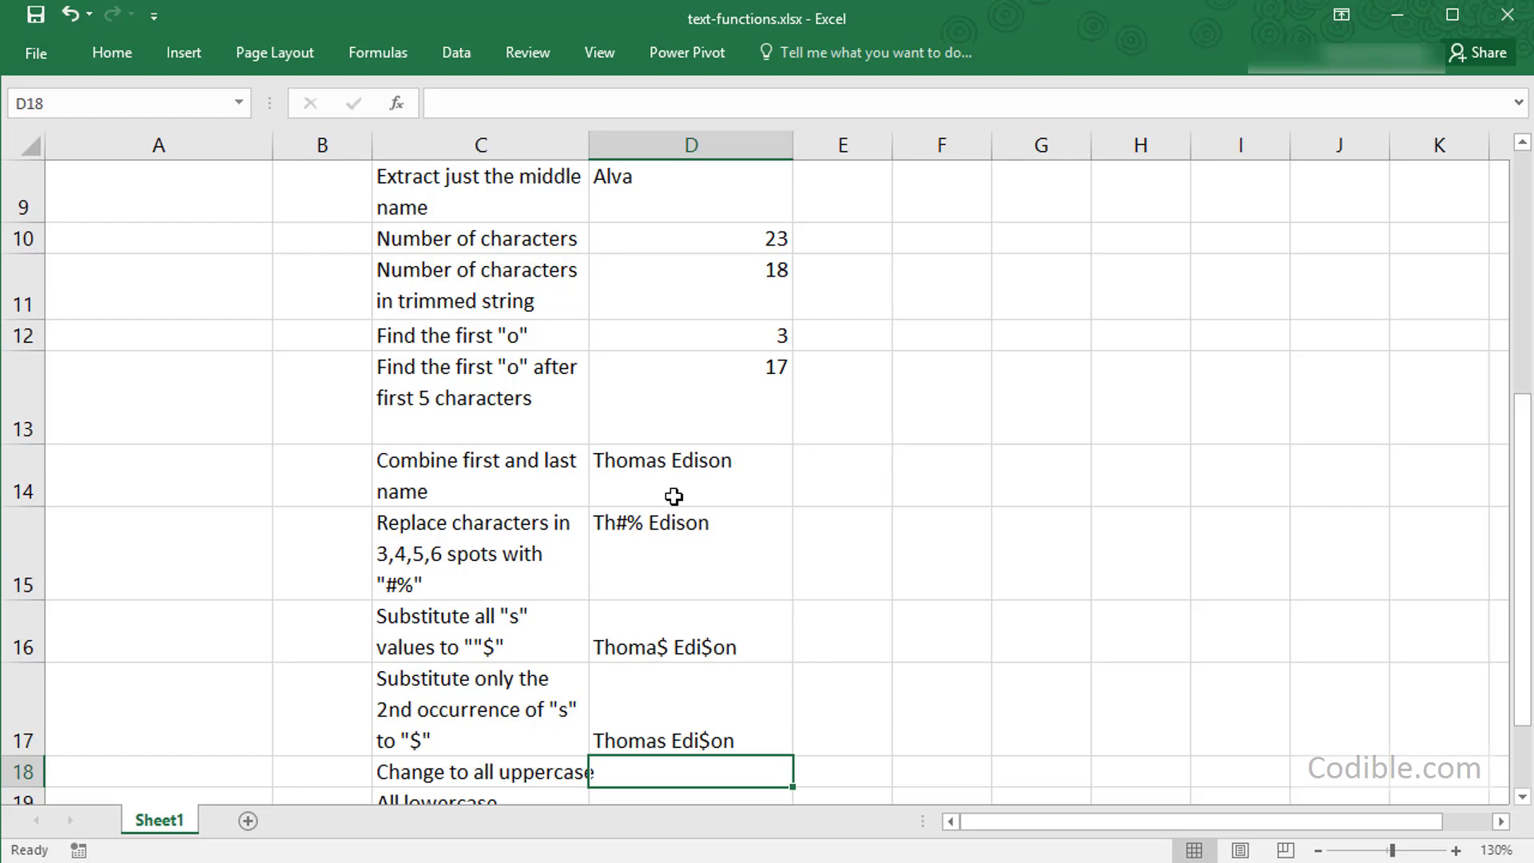
Step: Enter =UPPER(D14) in D18, showing THOMAS EDISON
{"action": "key", "text": "Down"}
{"action": "key", "text": "Up"}
{"action": "type", "text": "="}
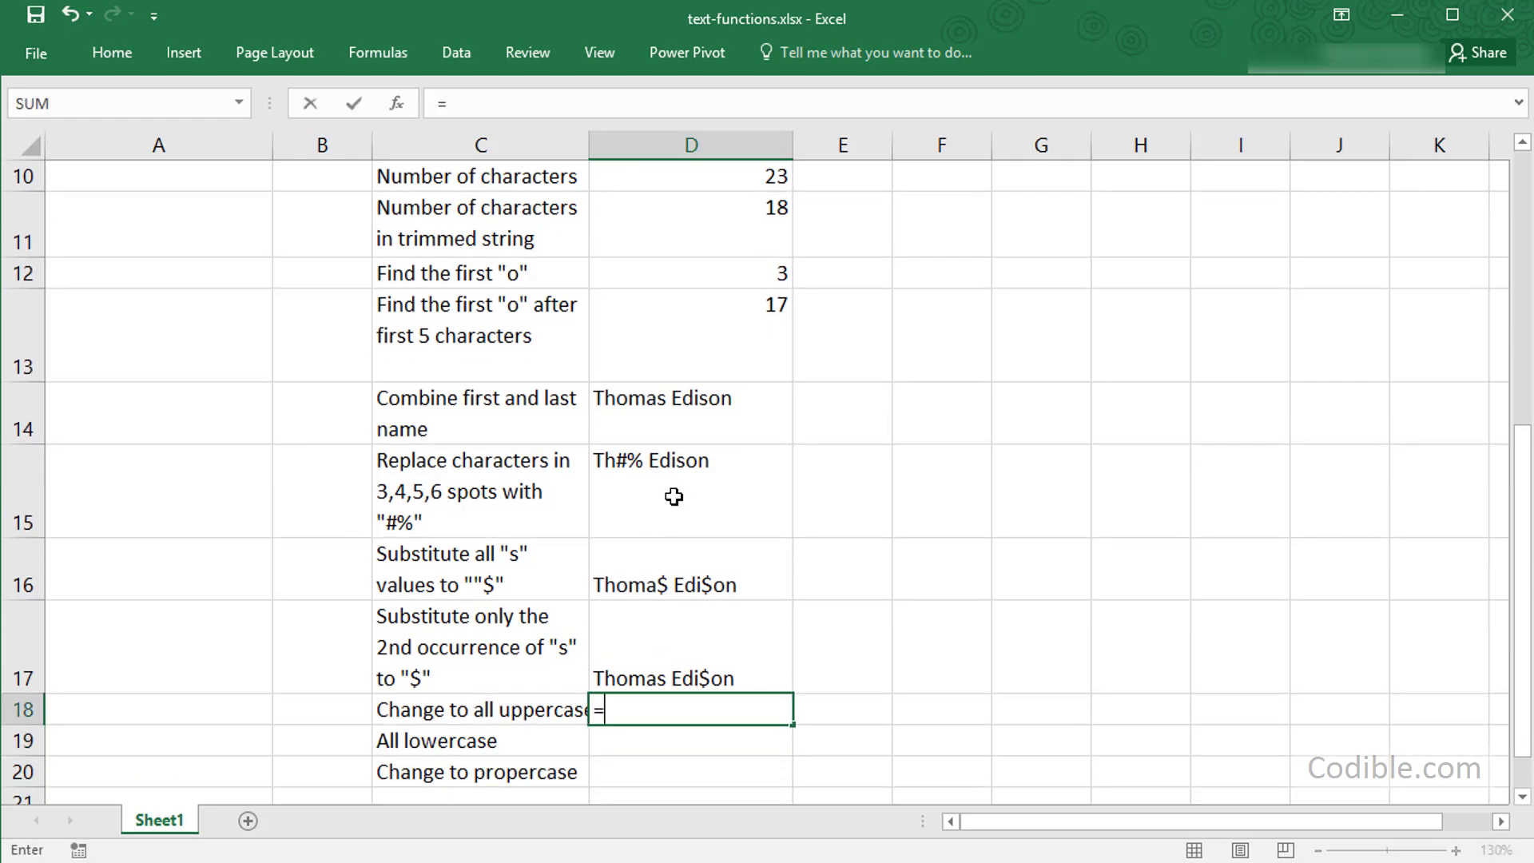
{"action": "type", "text": "upper("}
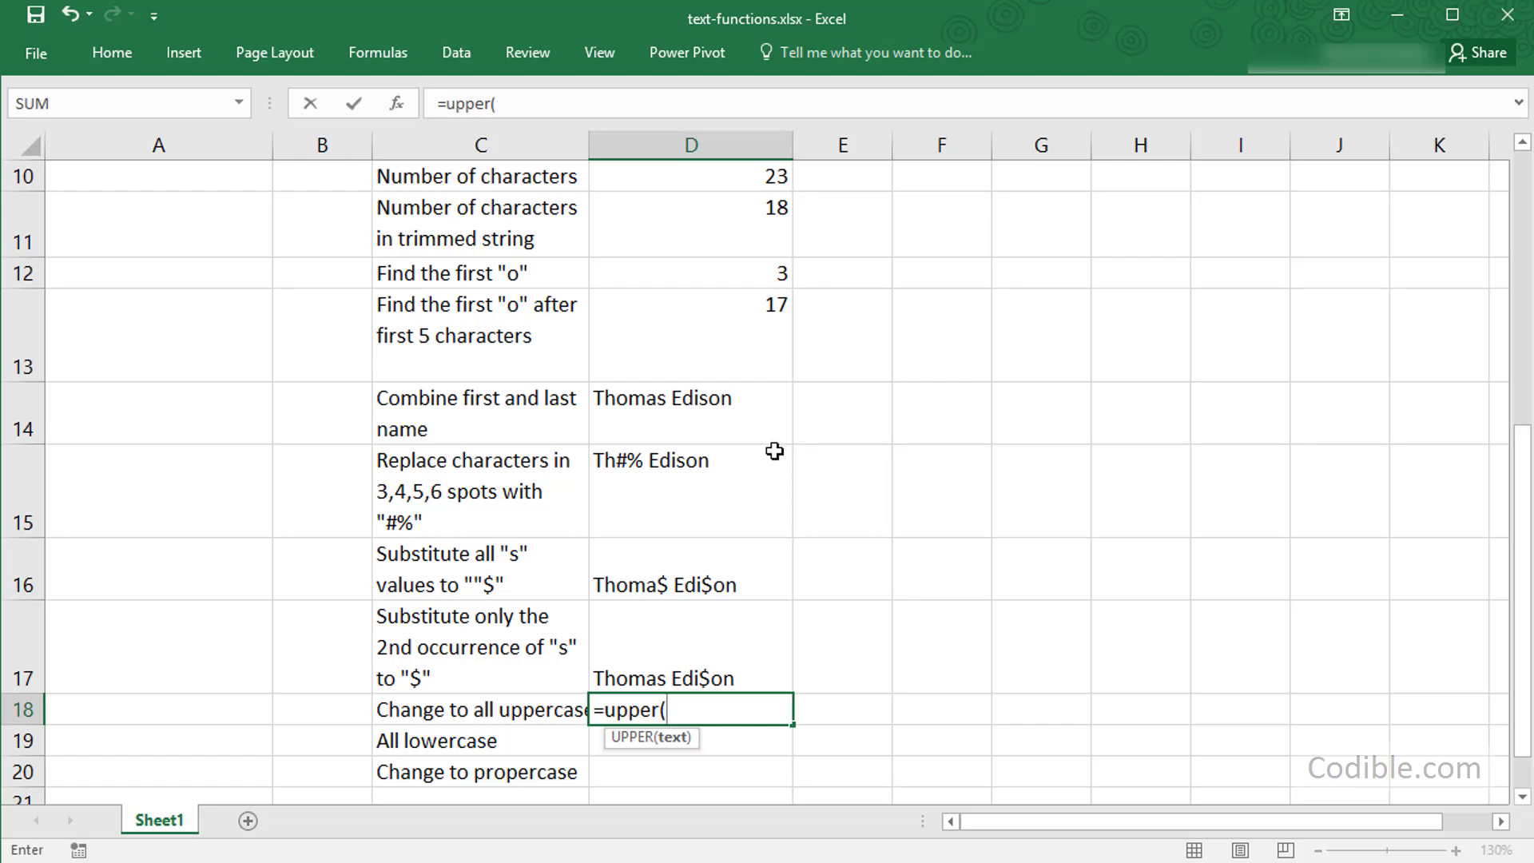
{"action": "left_click", "coordinate": [744, 418]}
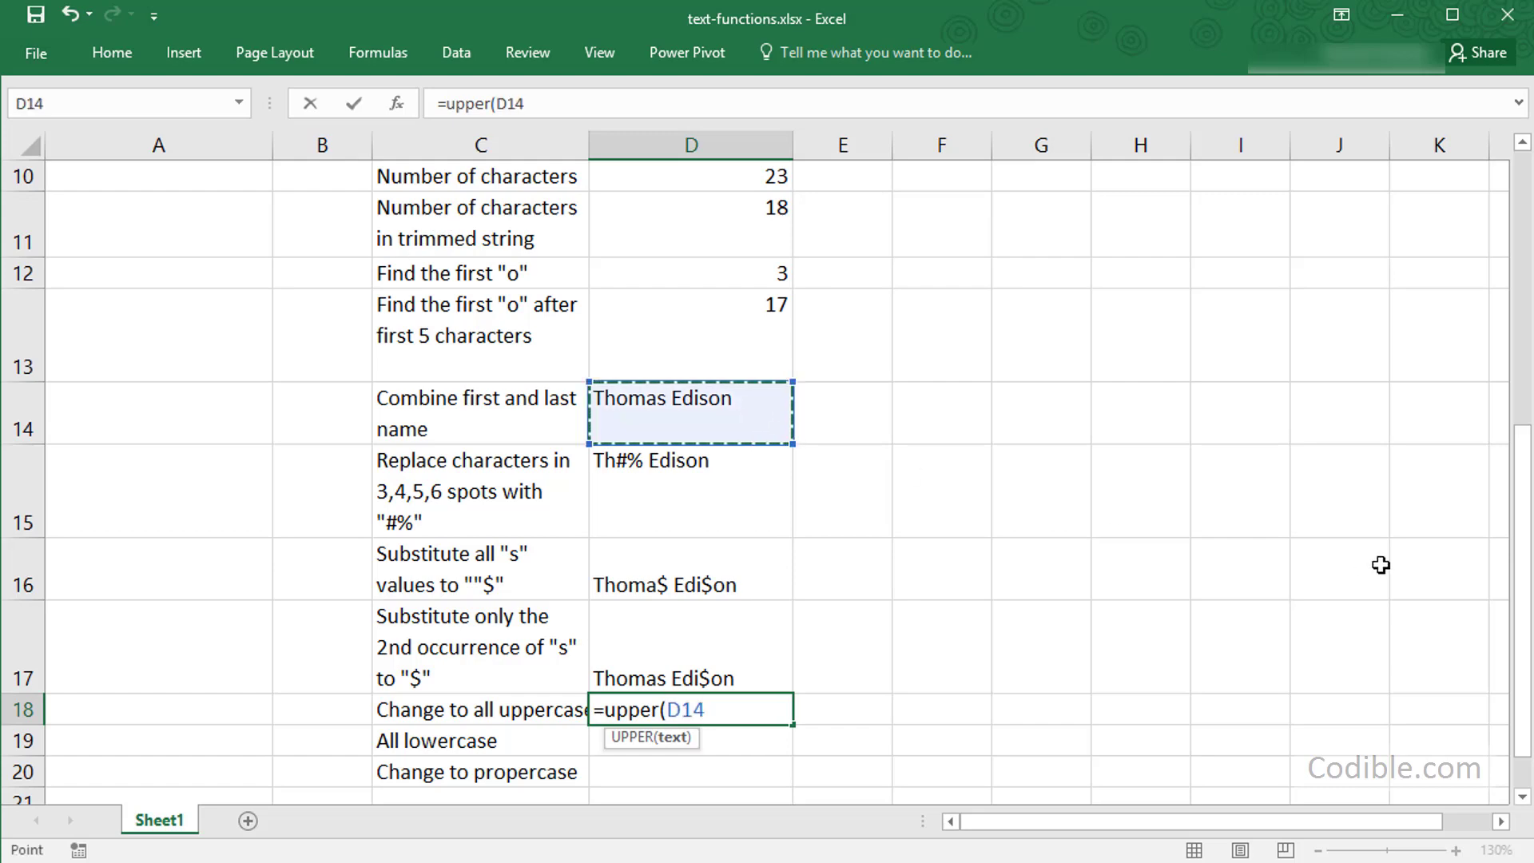
{"action": "type", "text": ")"}
{"action": "key", "text": "Return"}
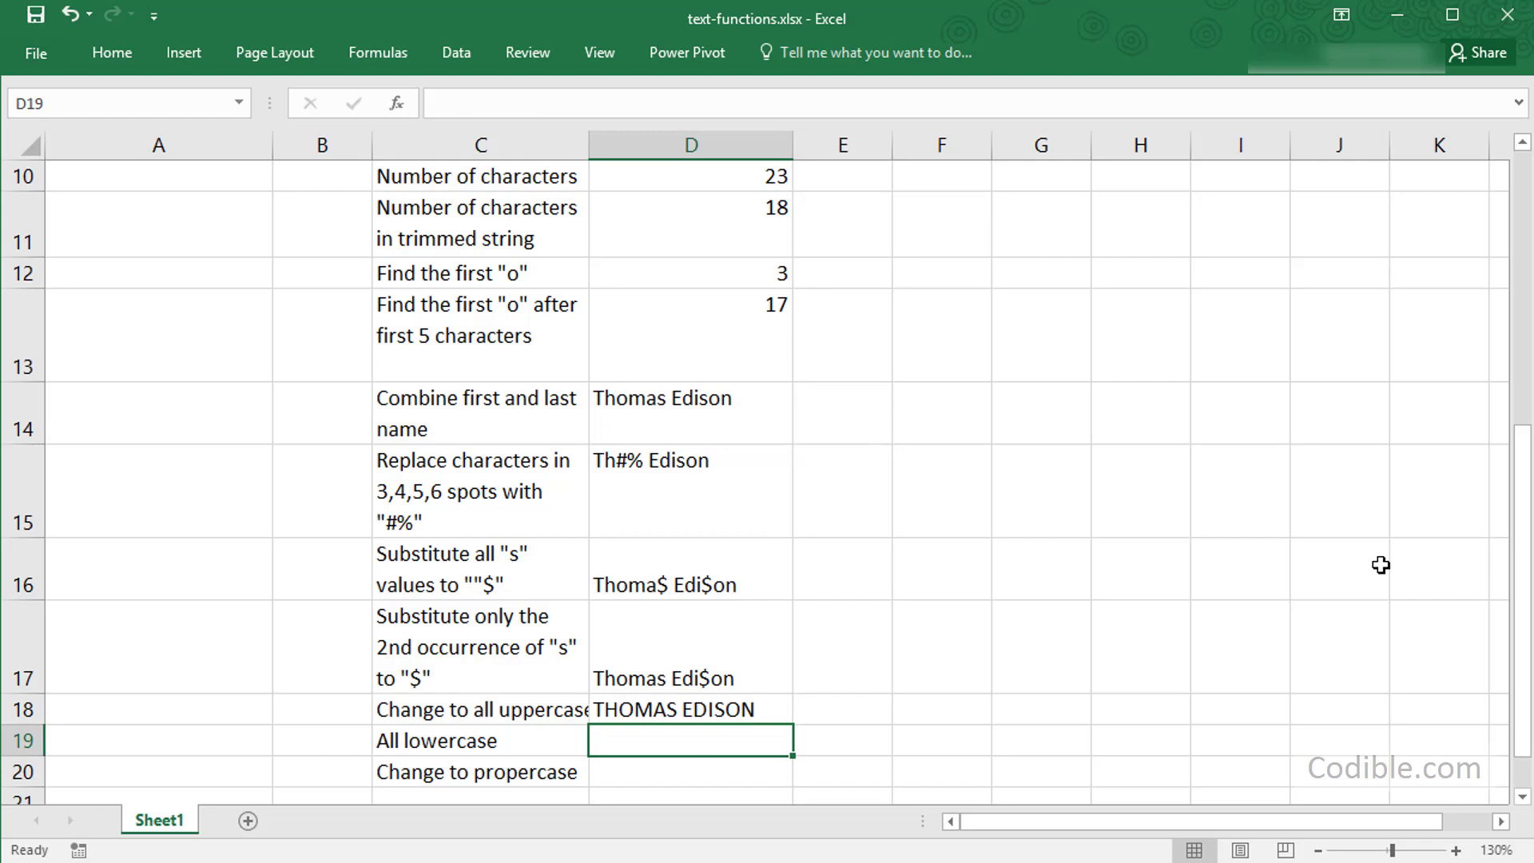
Step: Enter =LOWER(D14) in D19, showing thomas edison
{"action": "type", "text": "=lower("}
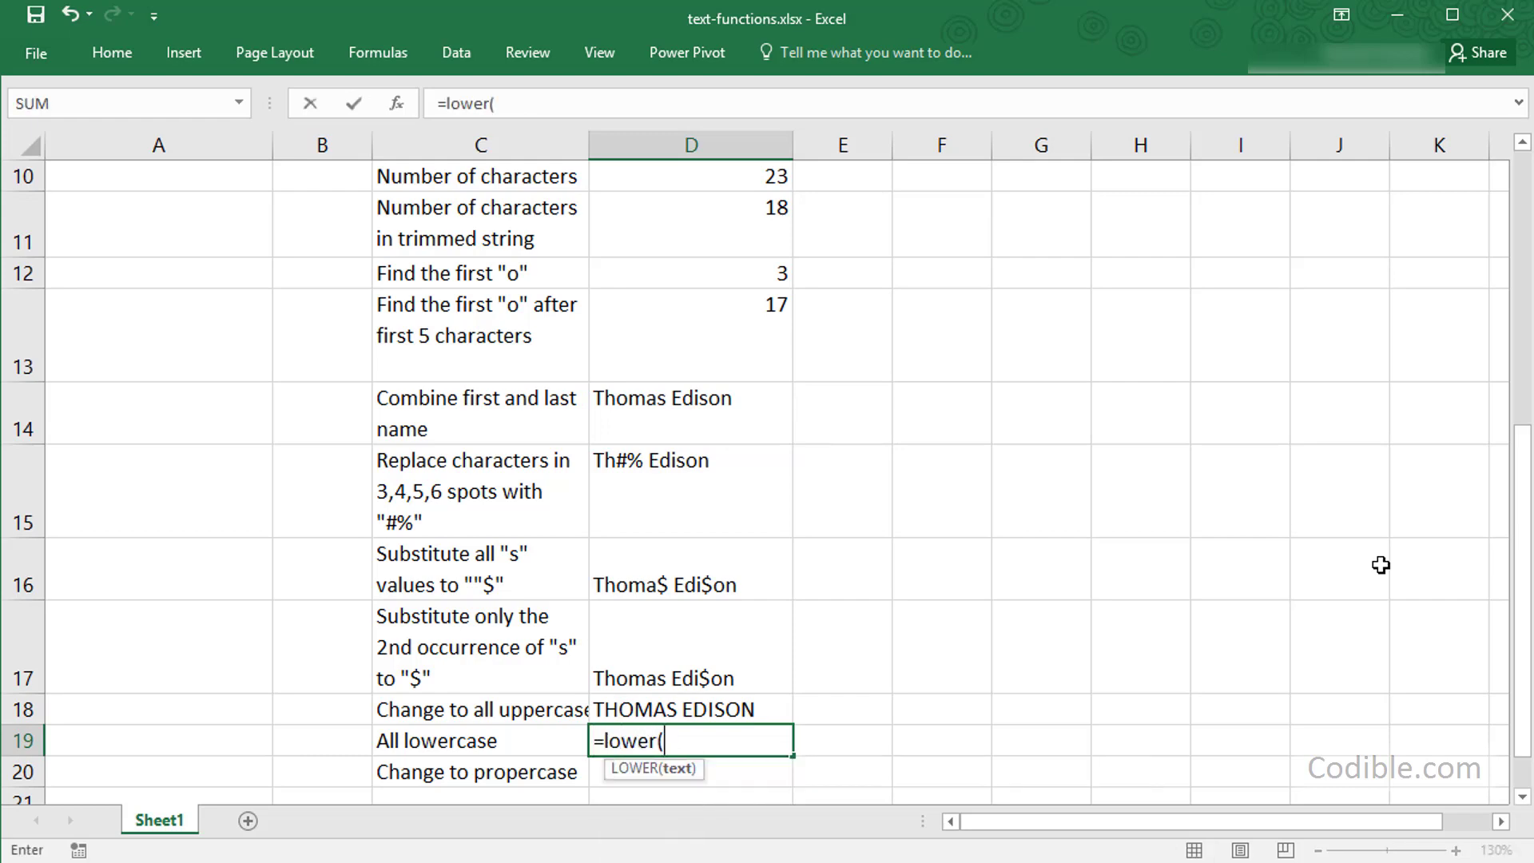
{"action": "left_click", "coordinate": [655, 417]}
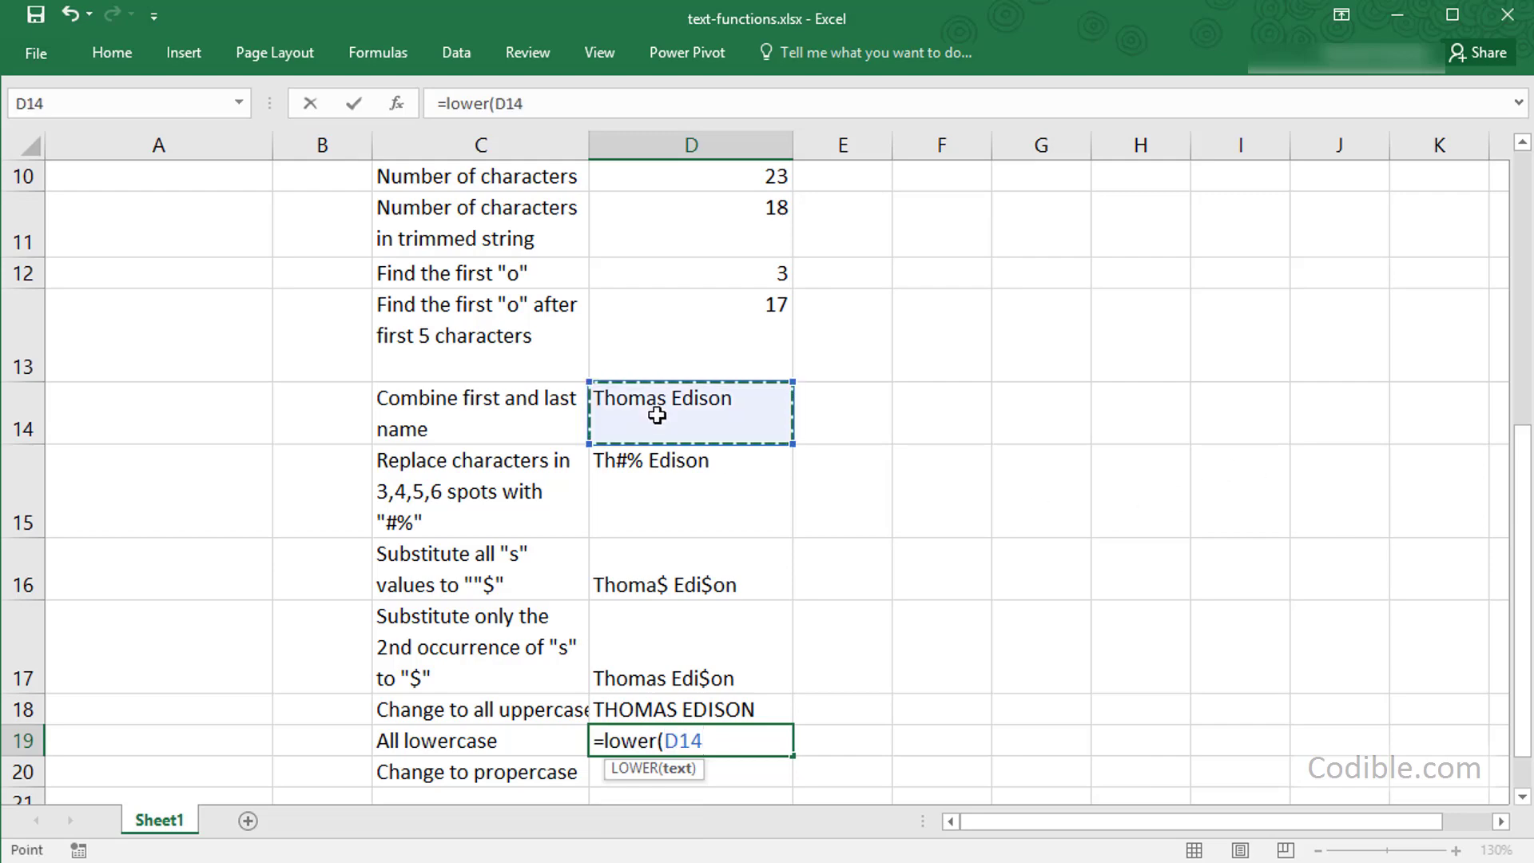
{"action": "type", "text": ")"}
{"action": "key", "text": "Return"}
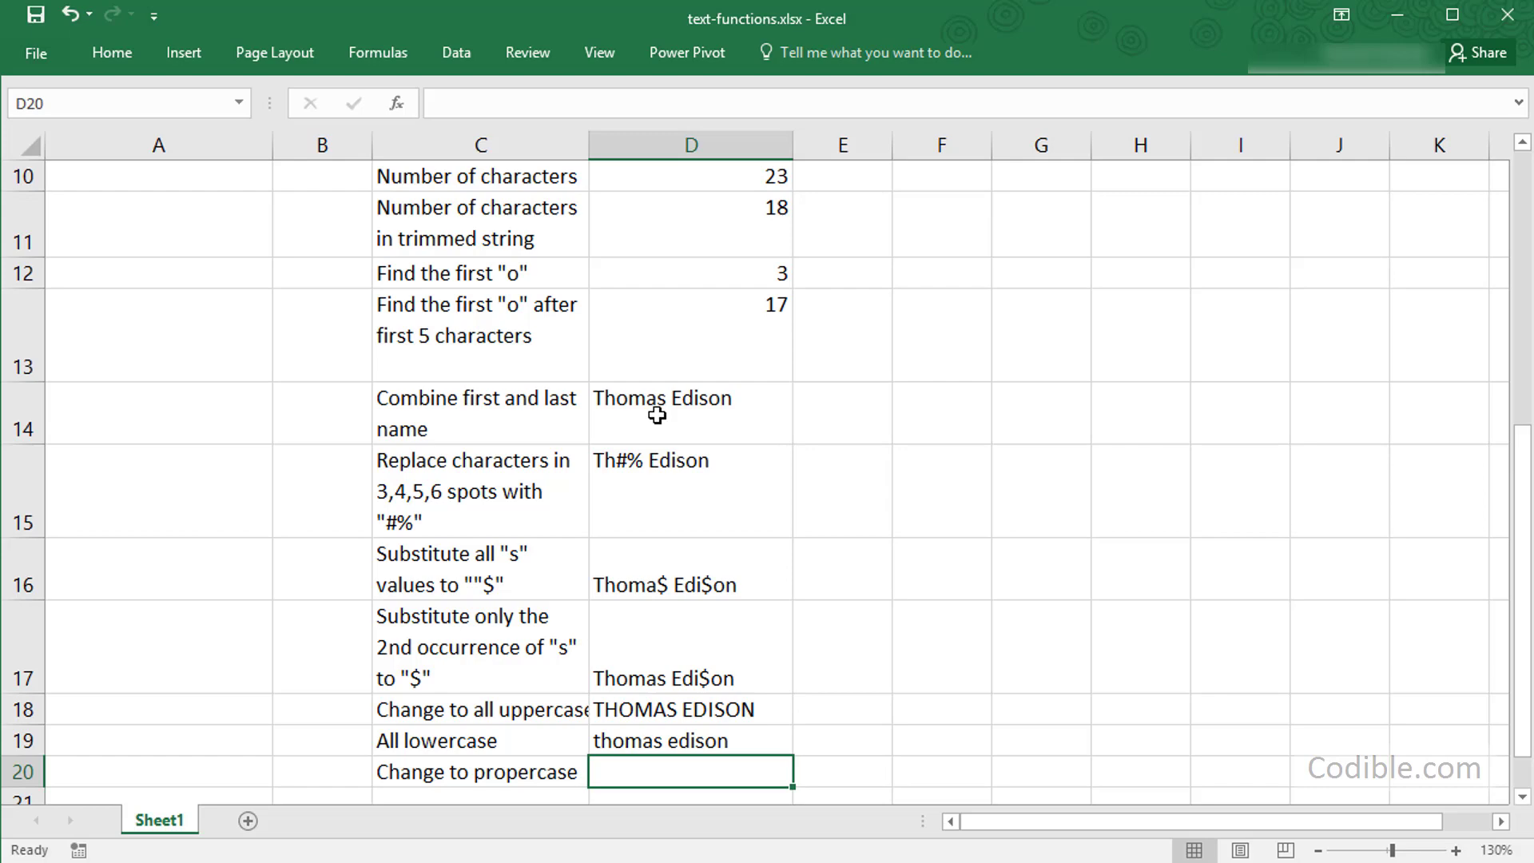
{"action": "key", "text": "Up"}
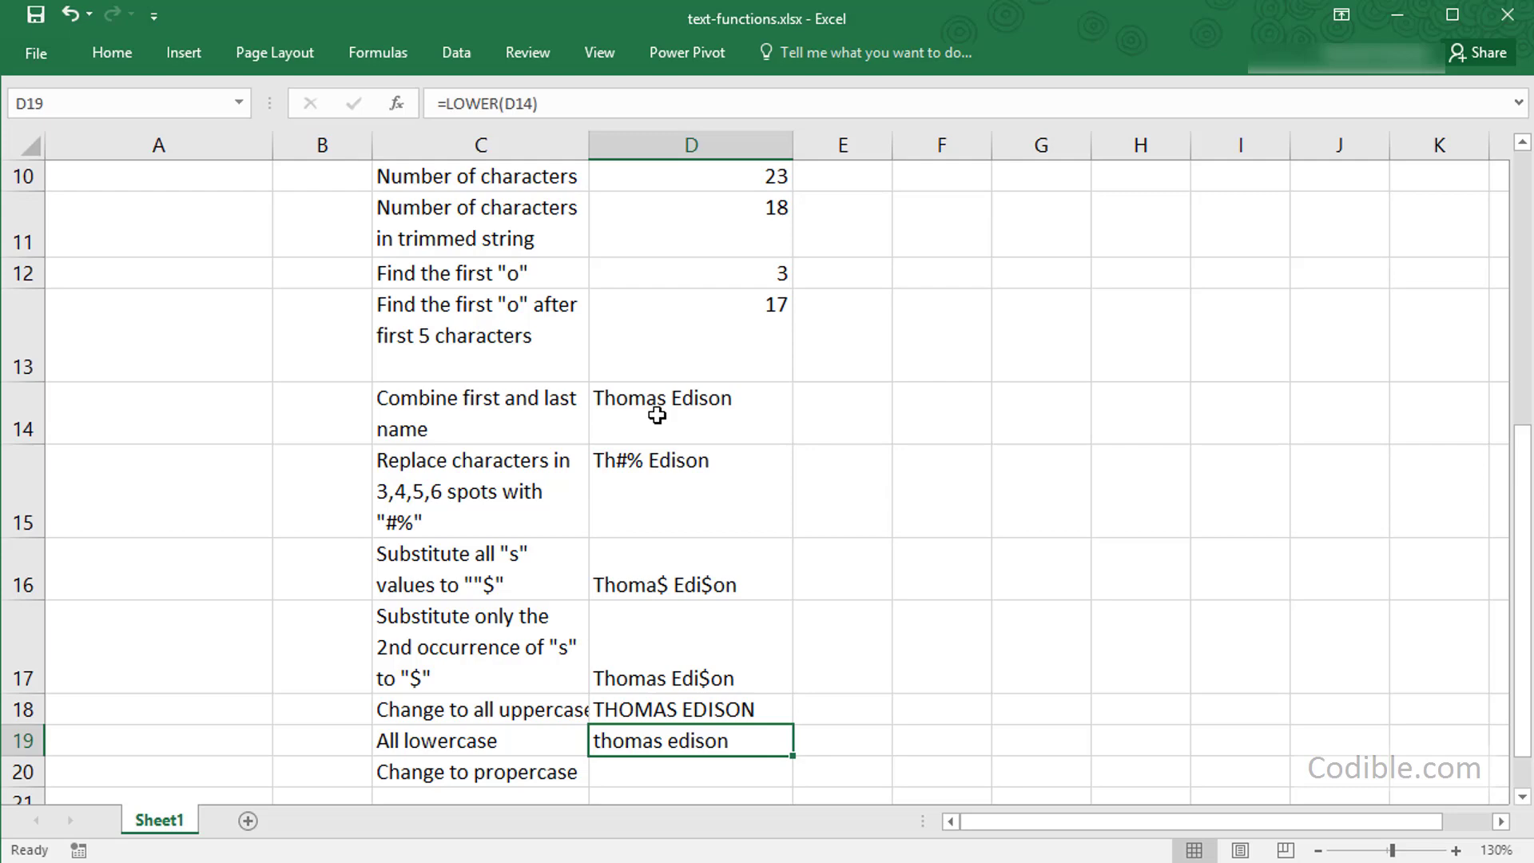
Step: Enter =PROPER(D19) in D20, showing Thomas Edison
{"action": "key", "text": "Down"}
{"action": "type", "text": "=p"}
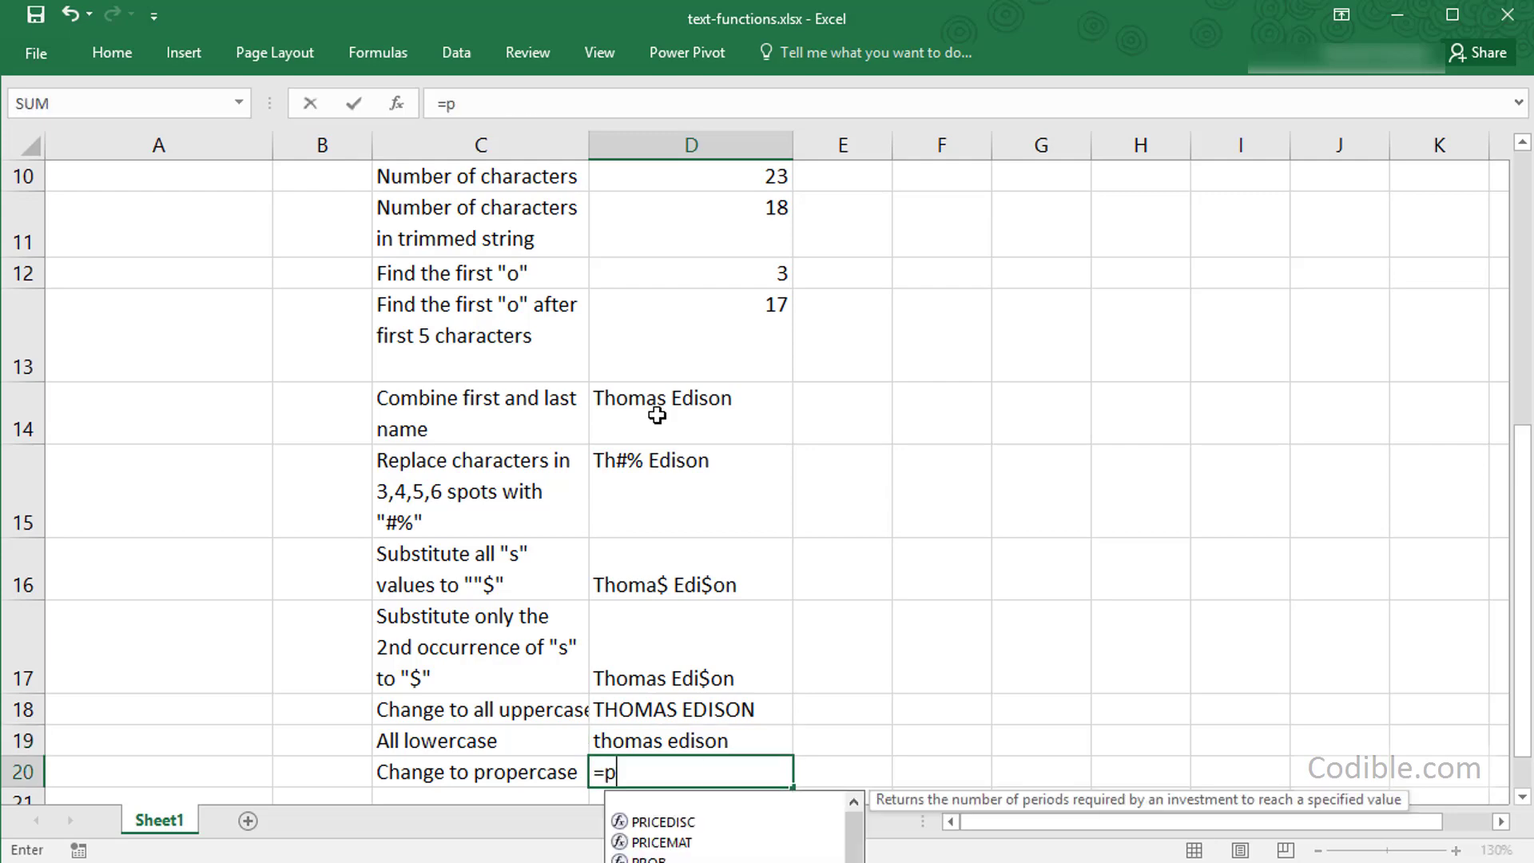
{"action": "type", "text": "roper"}
{"action": "key", "text": "Tab"}
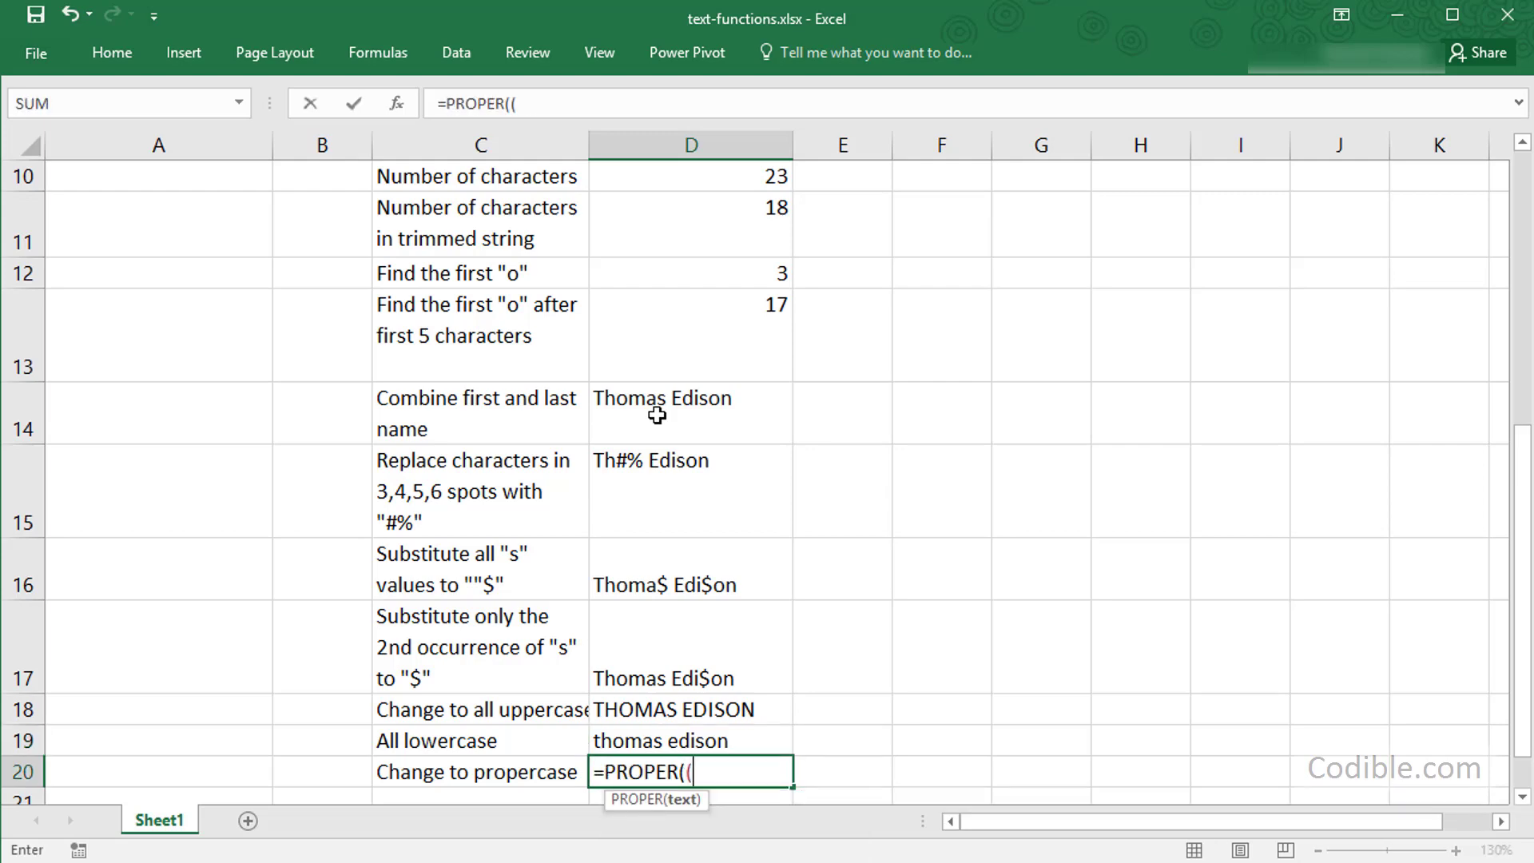
{"action": "left_click", "coordinate": [697, 741]}
{"action": "type", "text": ")"}
{"action": "key", "text": "Return"}
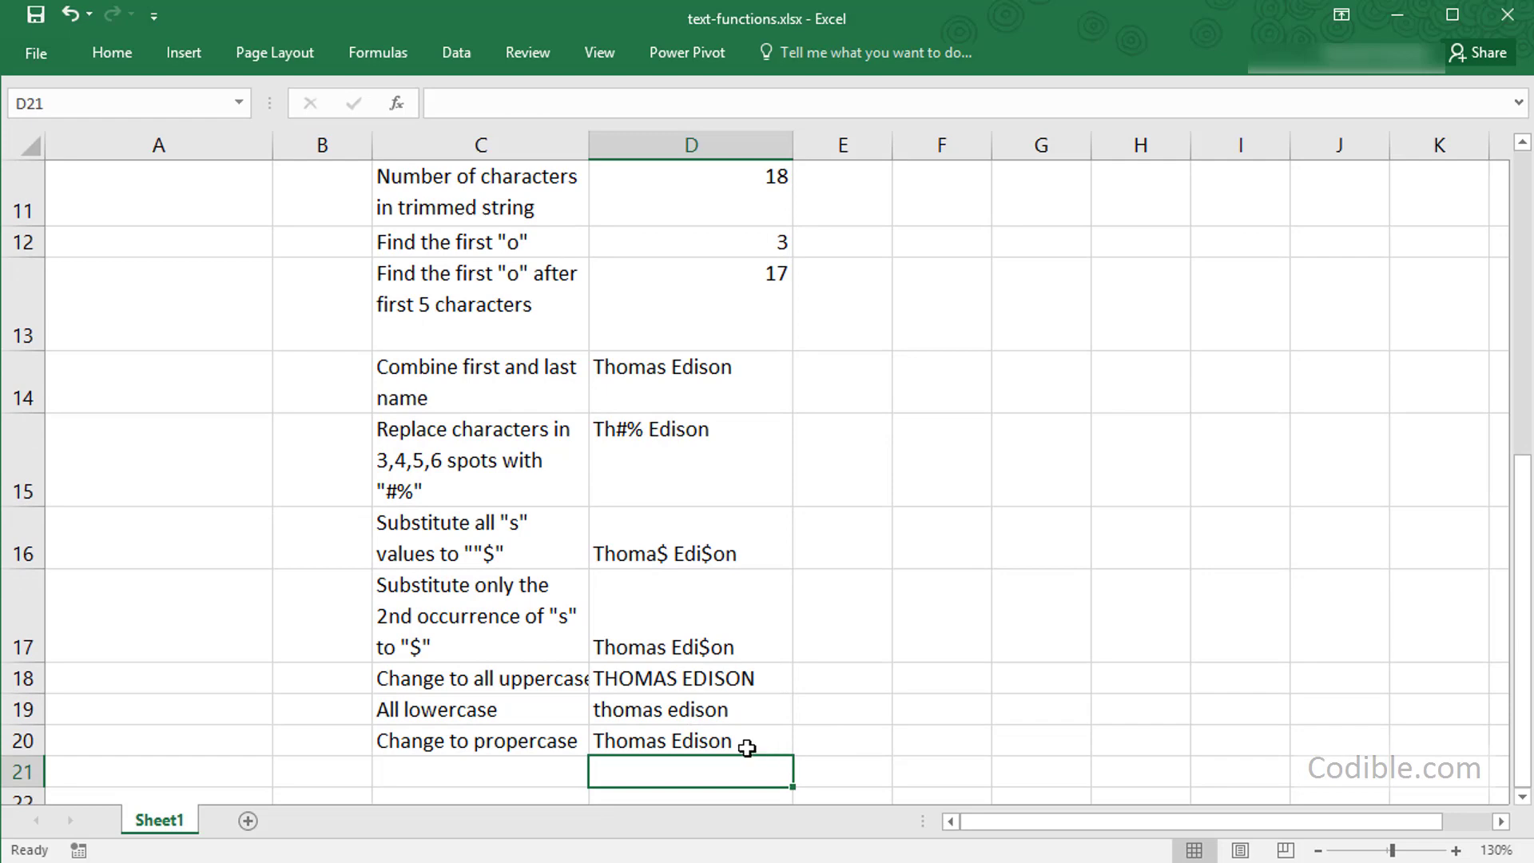
{"action": "scroll", "coordinate": [743, 746], "scroll_direction": "down", "scroll_amount": 1}
{"action": "scroll", "coordinate": [744, 747], "scroll_direction": "up", "scroll_amount": 1}
{"action": "scroll", "coordinate": [744, 747], "scroll_direction": "up", "scroll_amount": 1}
{"action": "scroll", "coordinate": [744, 747], "scroll_direction": "down", "scroll_amount": 1}
{"action": "scroll", "coordinate": [744, 747], "scroll_direction": "up", "scroll_amount": 4}
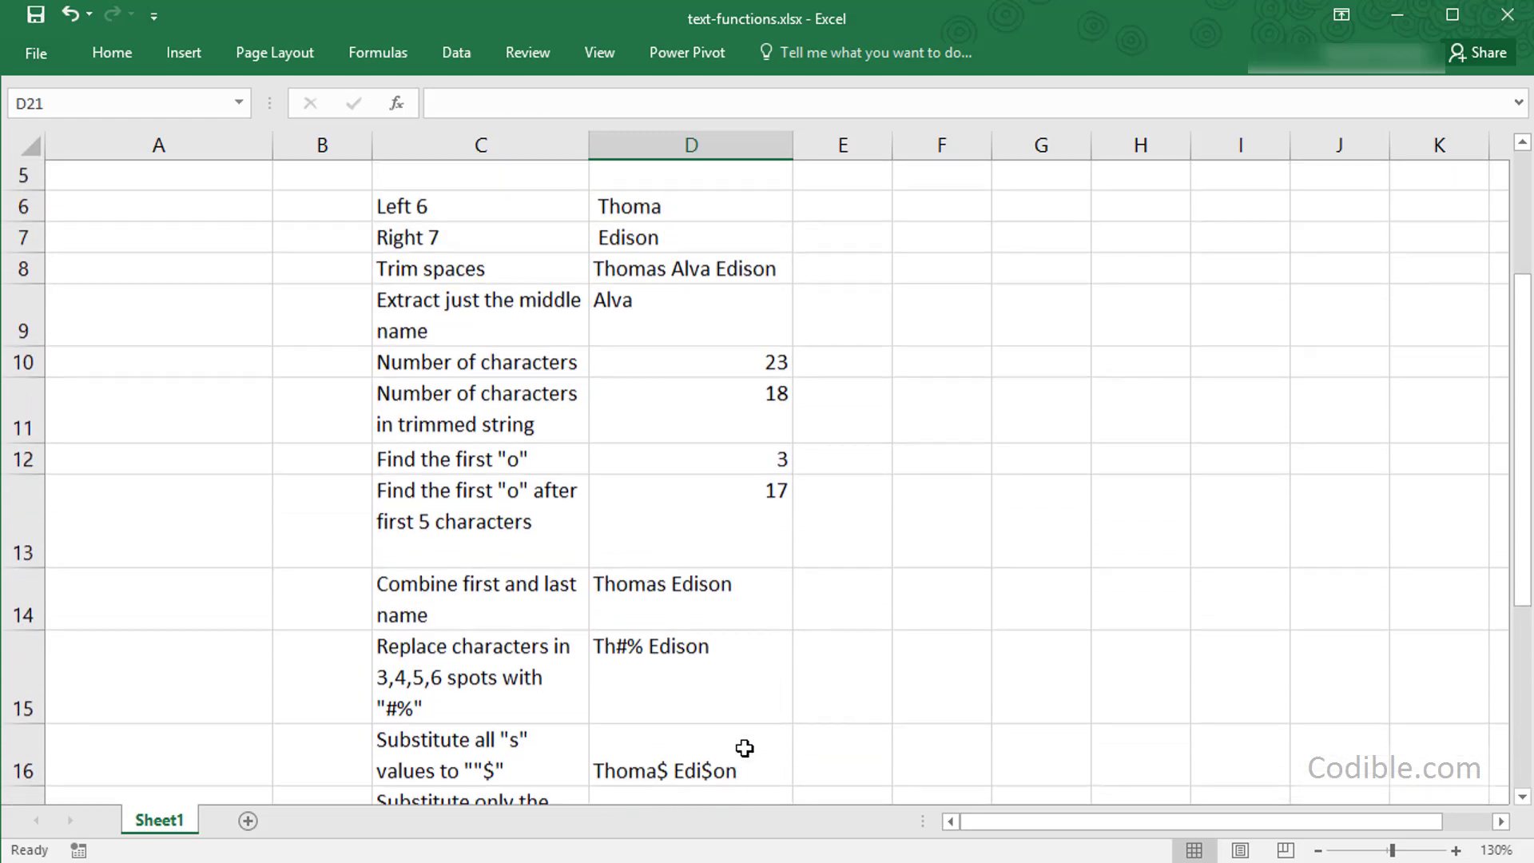